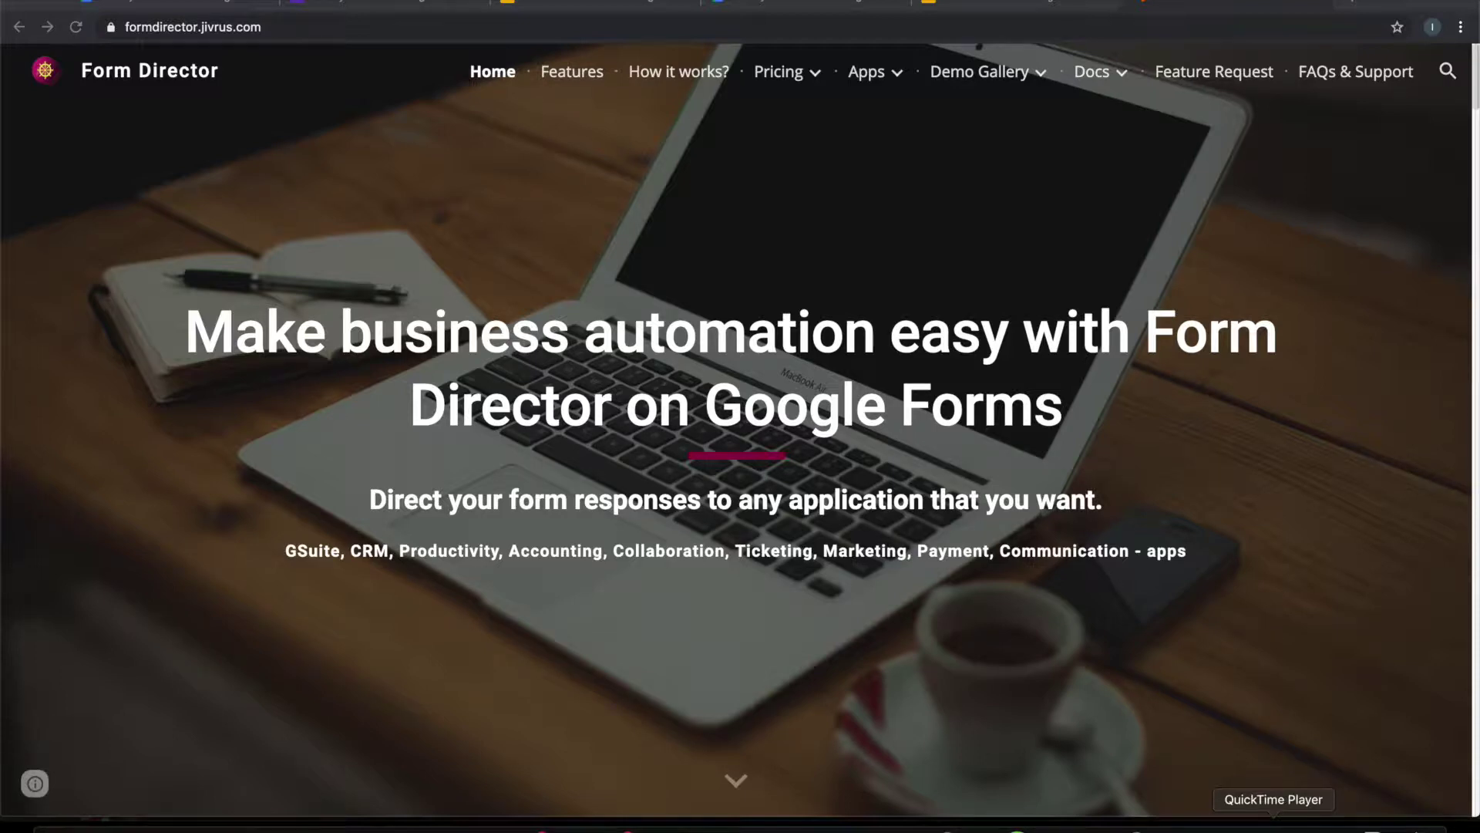
Step: Review the Certify Student form's questions down to Date, then bring up the Student Certificate slide template
left_click(379, 5)
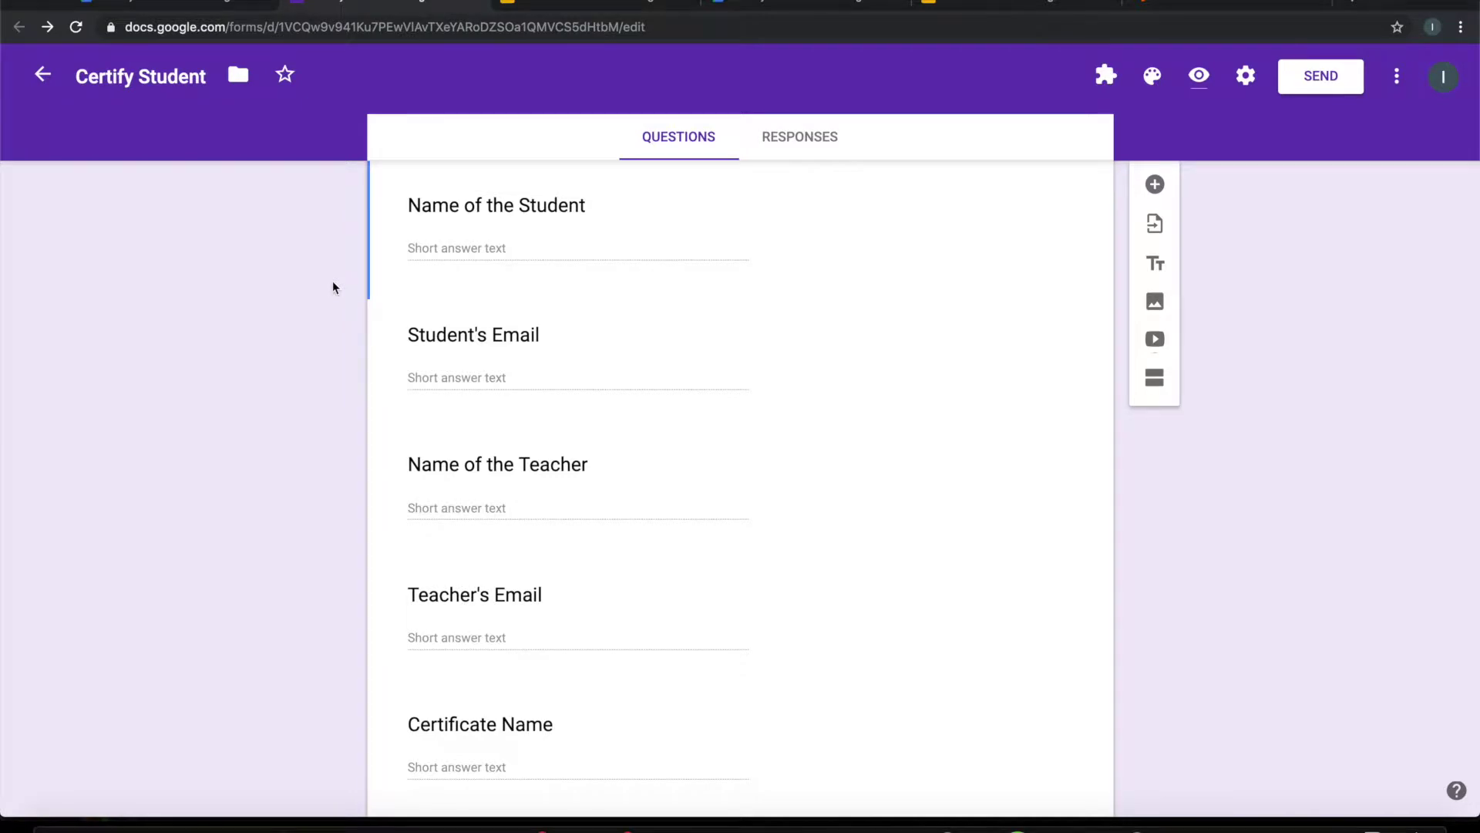
scroll(585, 340, "down", 3)
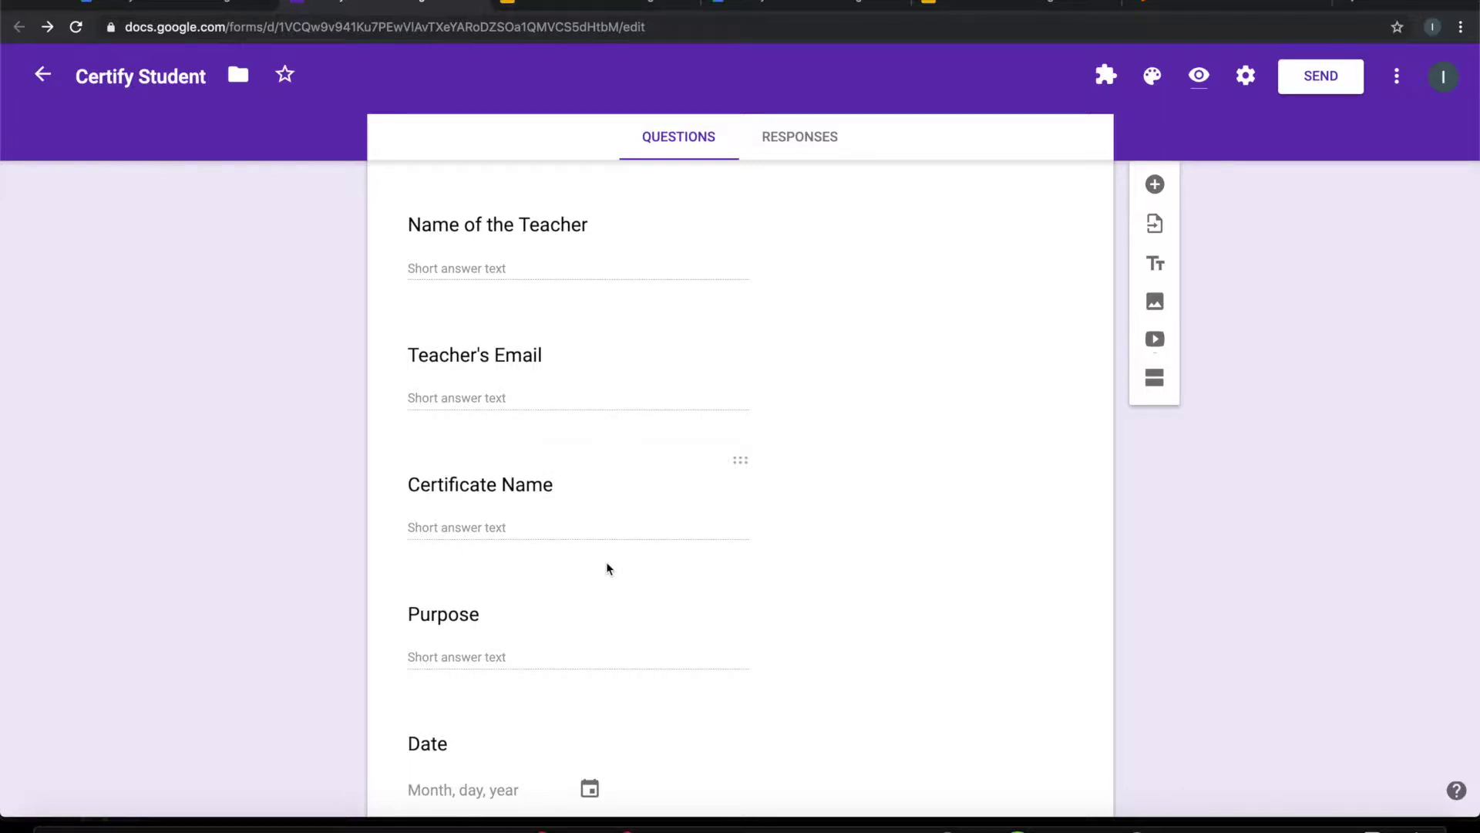
left_click(615, 3)
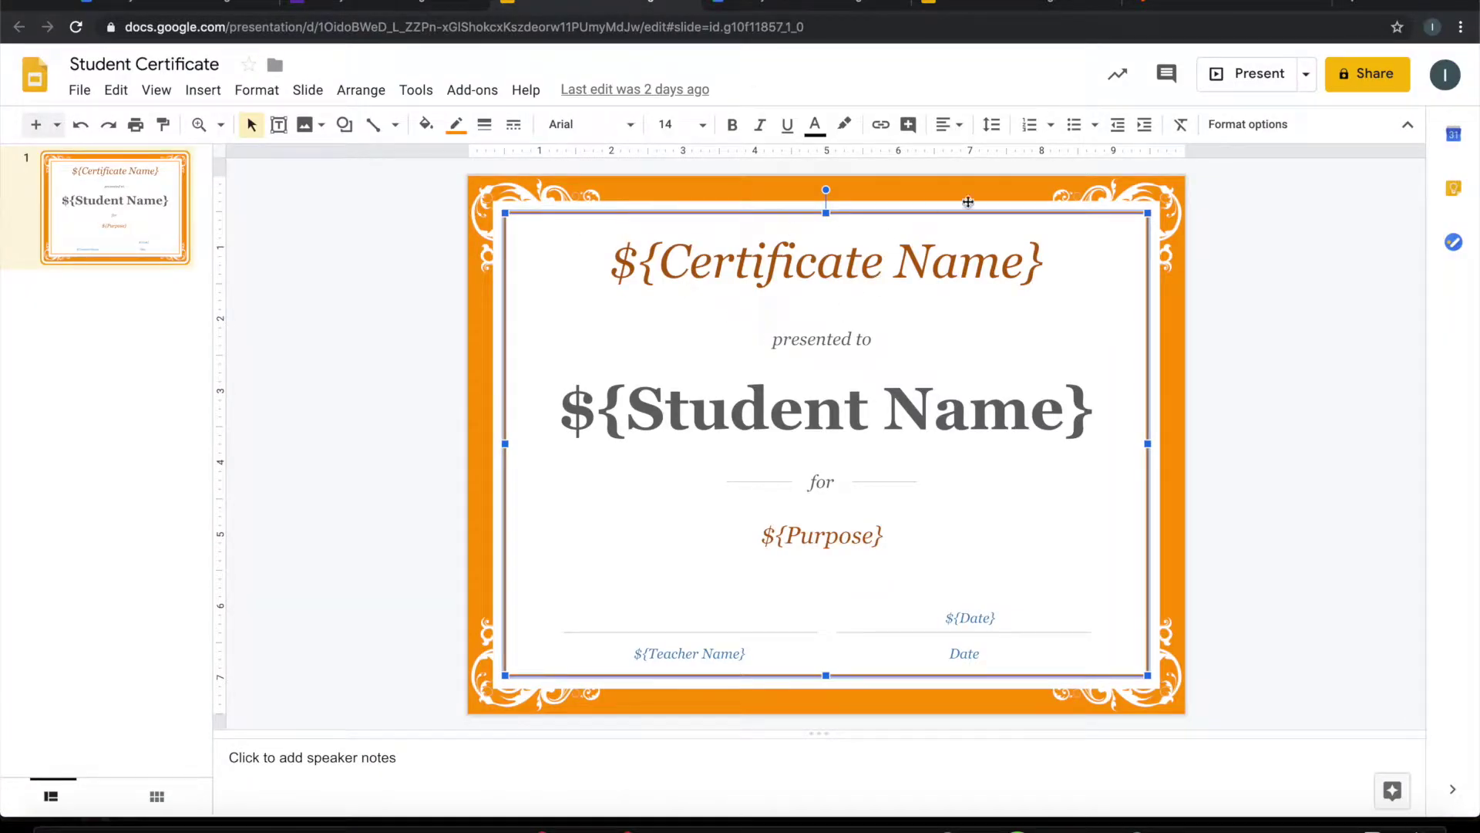
Step: View the template's ${Student Name}, ${Purpose} and other placeholders, then return to the Certify Student form
left_click(1199, 324)
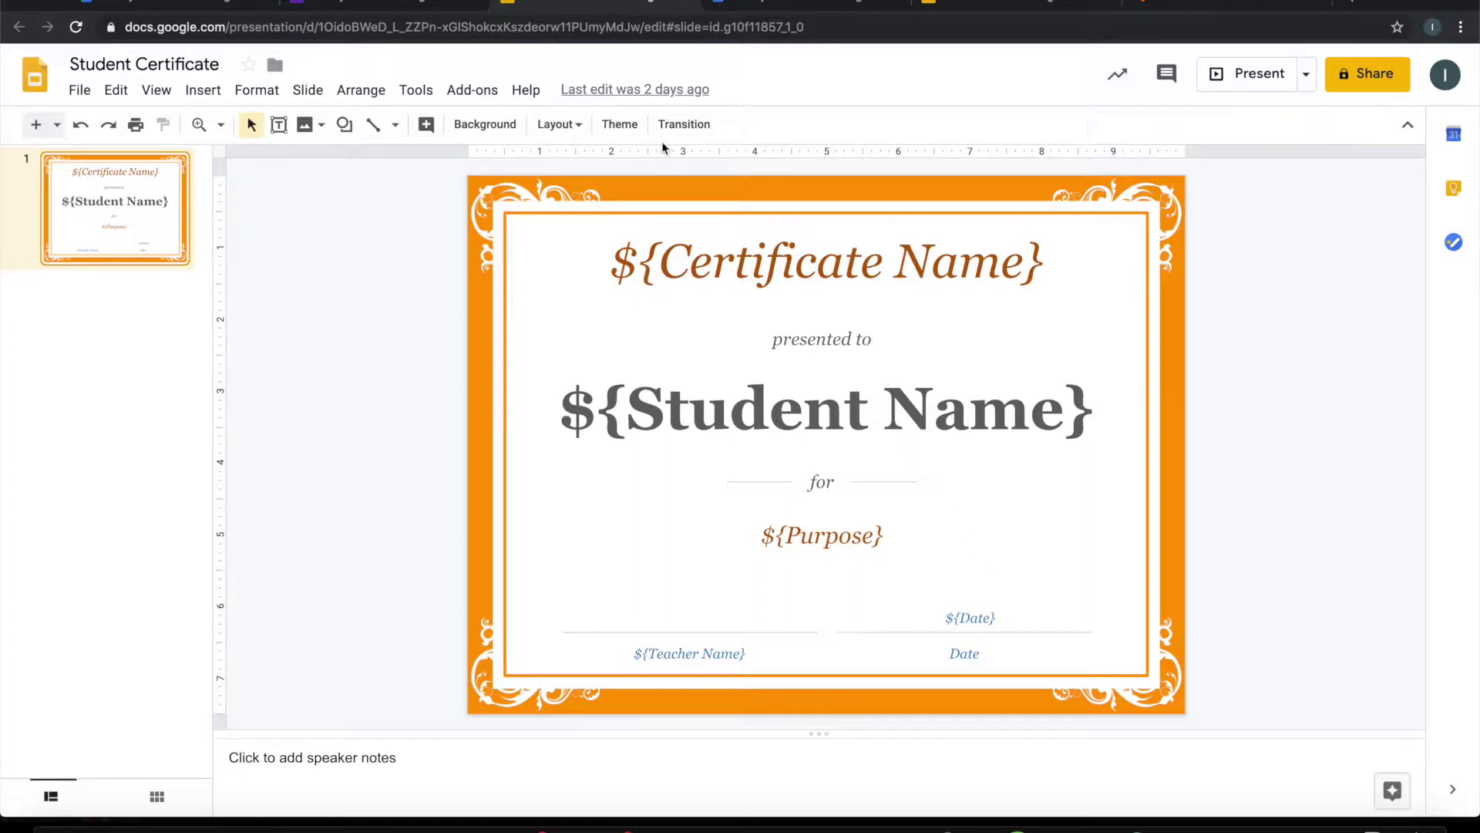
left_click(445, 4)
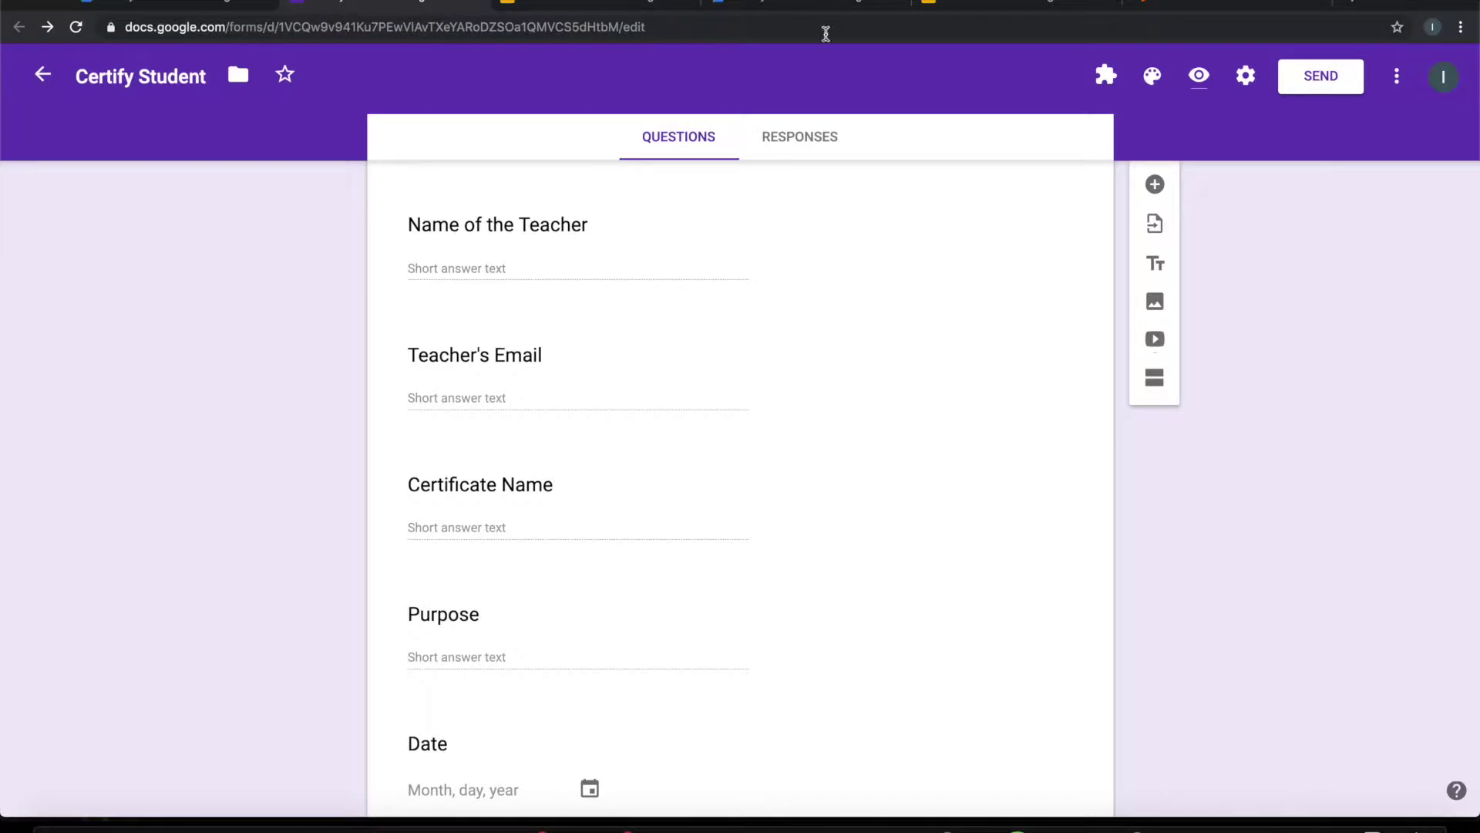
Step: Launch the Form Director add-on's setup and pick Google Slide as the target app
left_click(1107, 76)
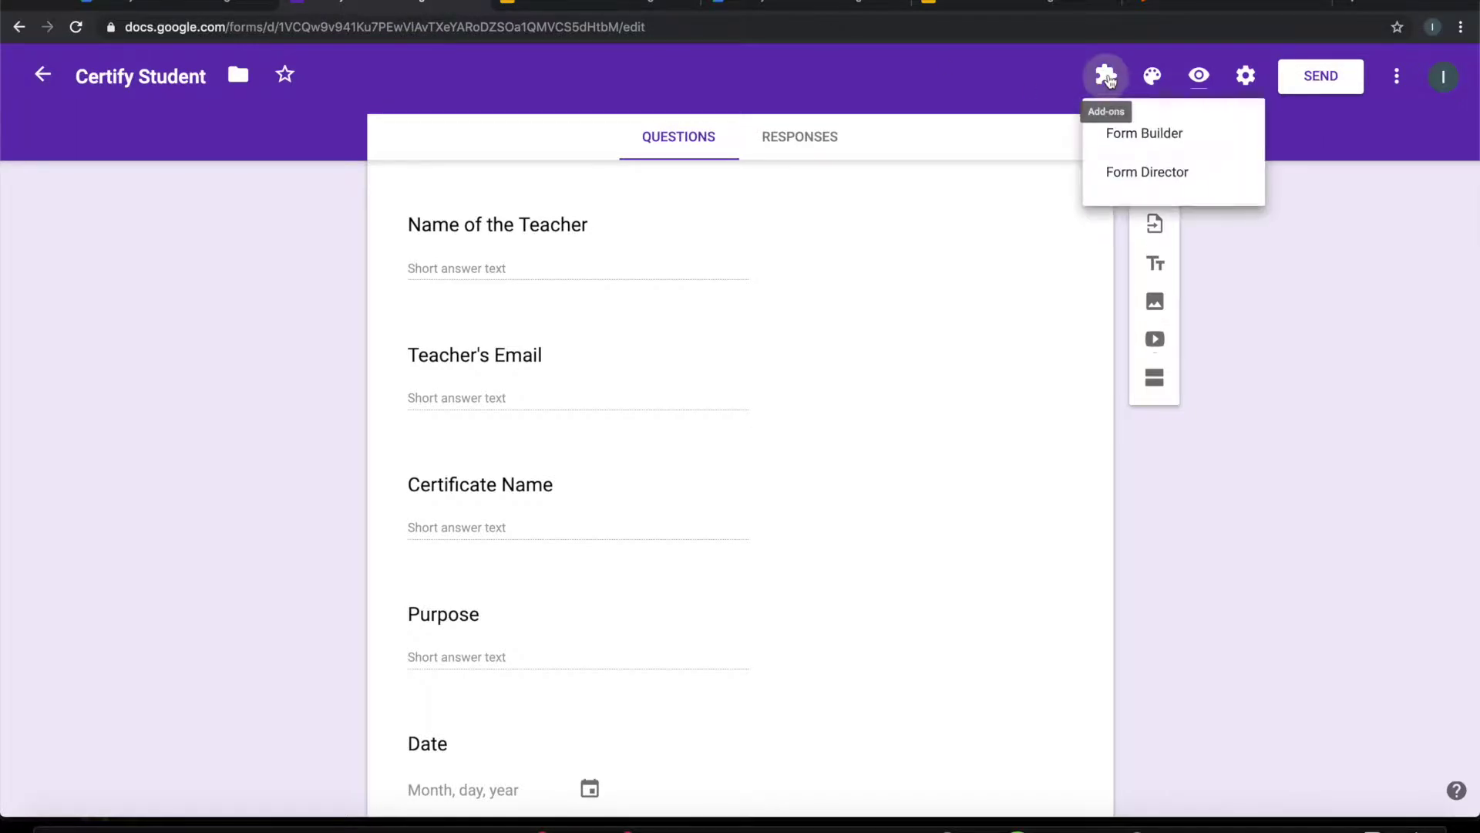
left_click(1141, 175)
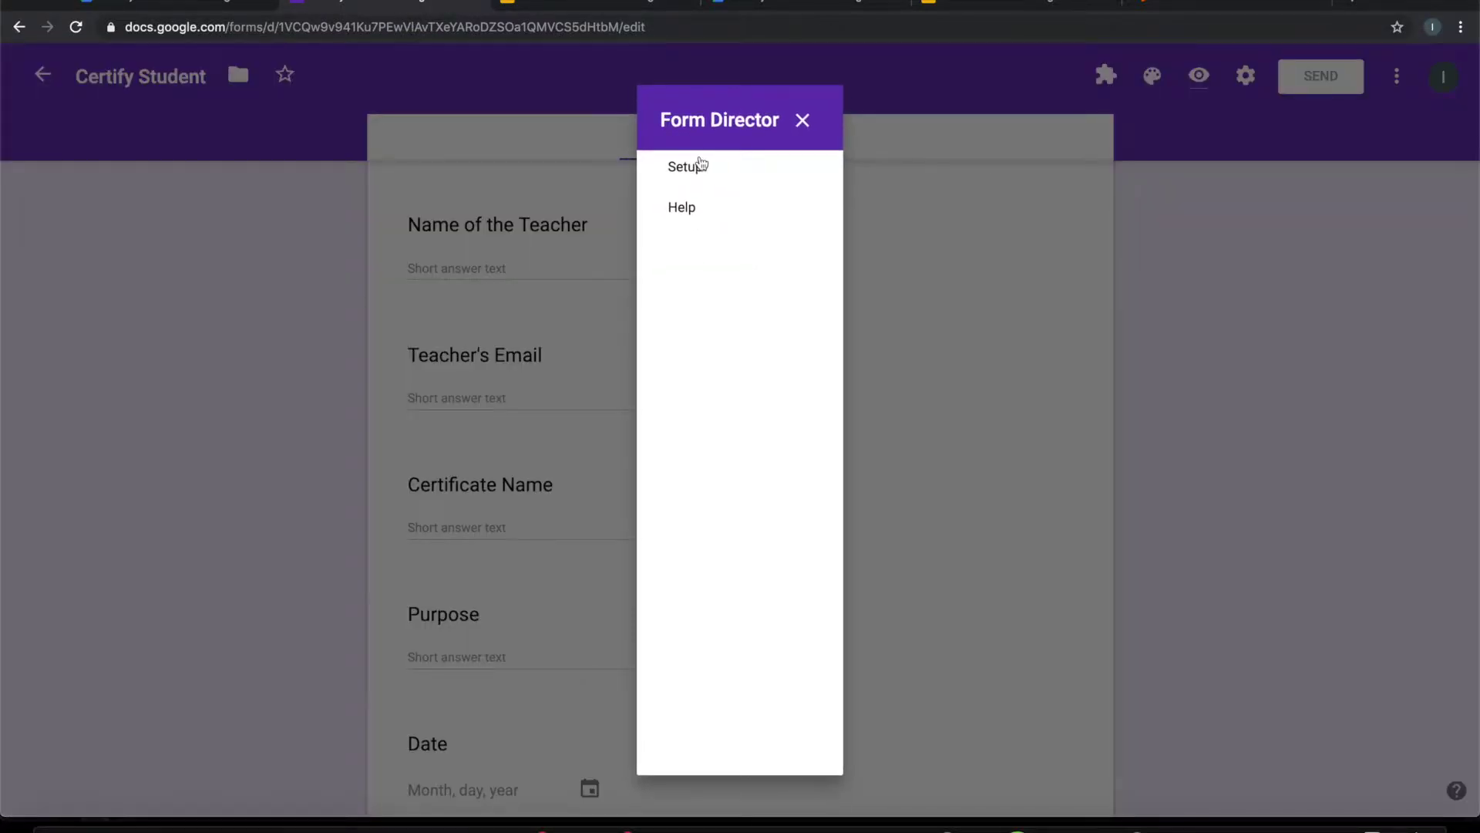
left_click(695, 165)
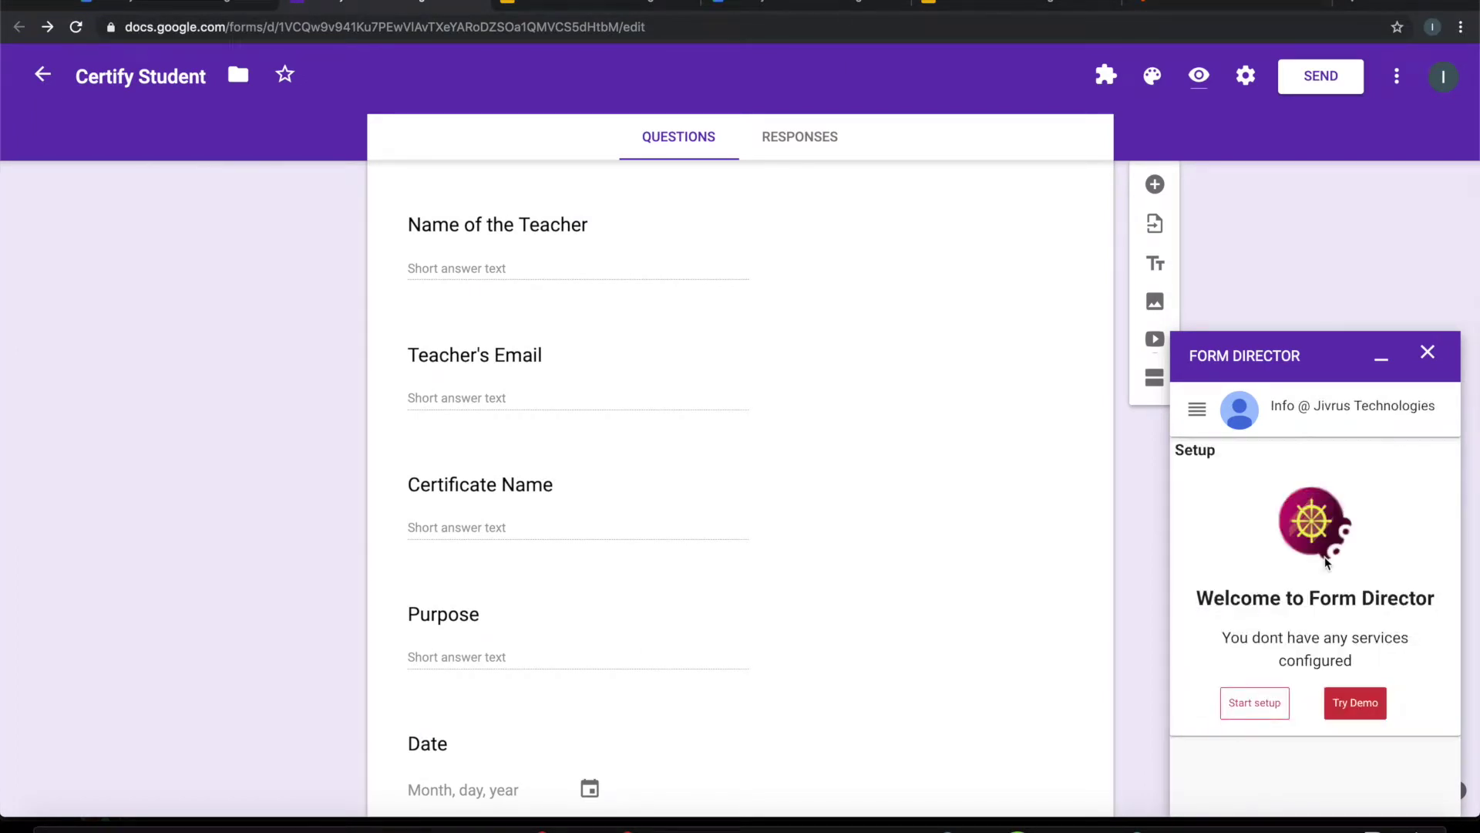
left_click(1249, 714)
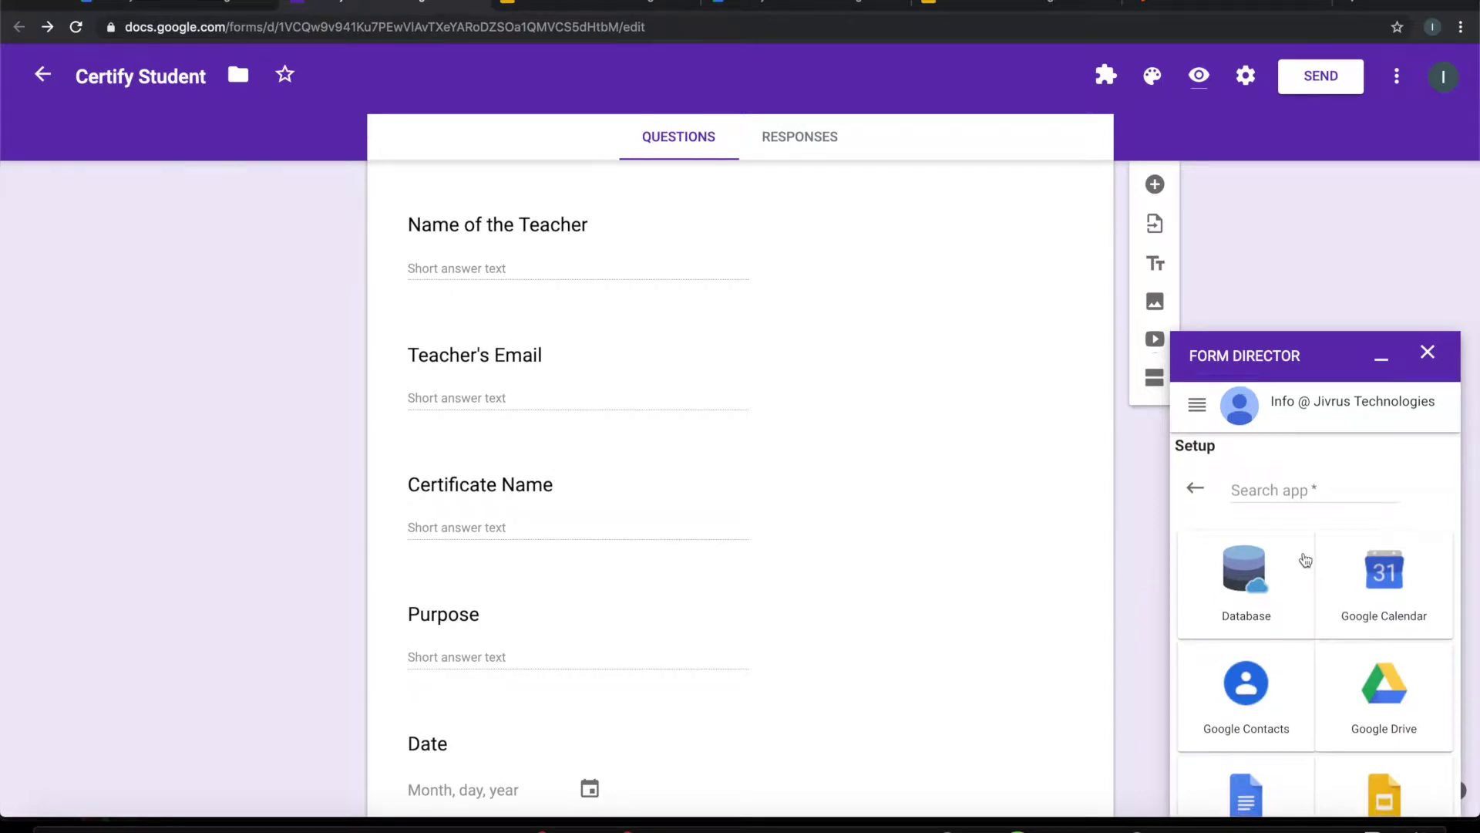
scroll(1305, 559, "down", 2)
left_click(1381, 696)
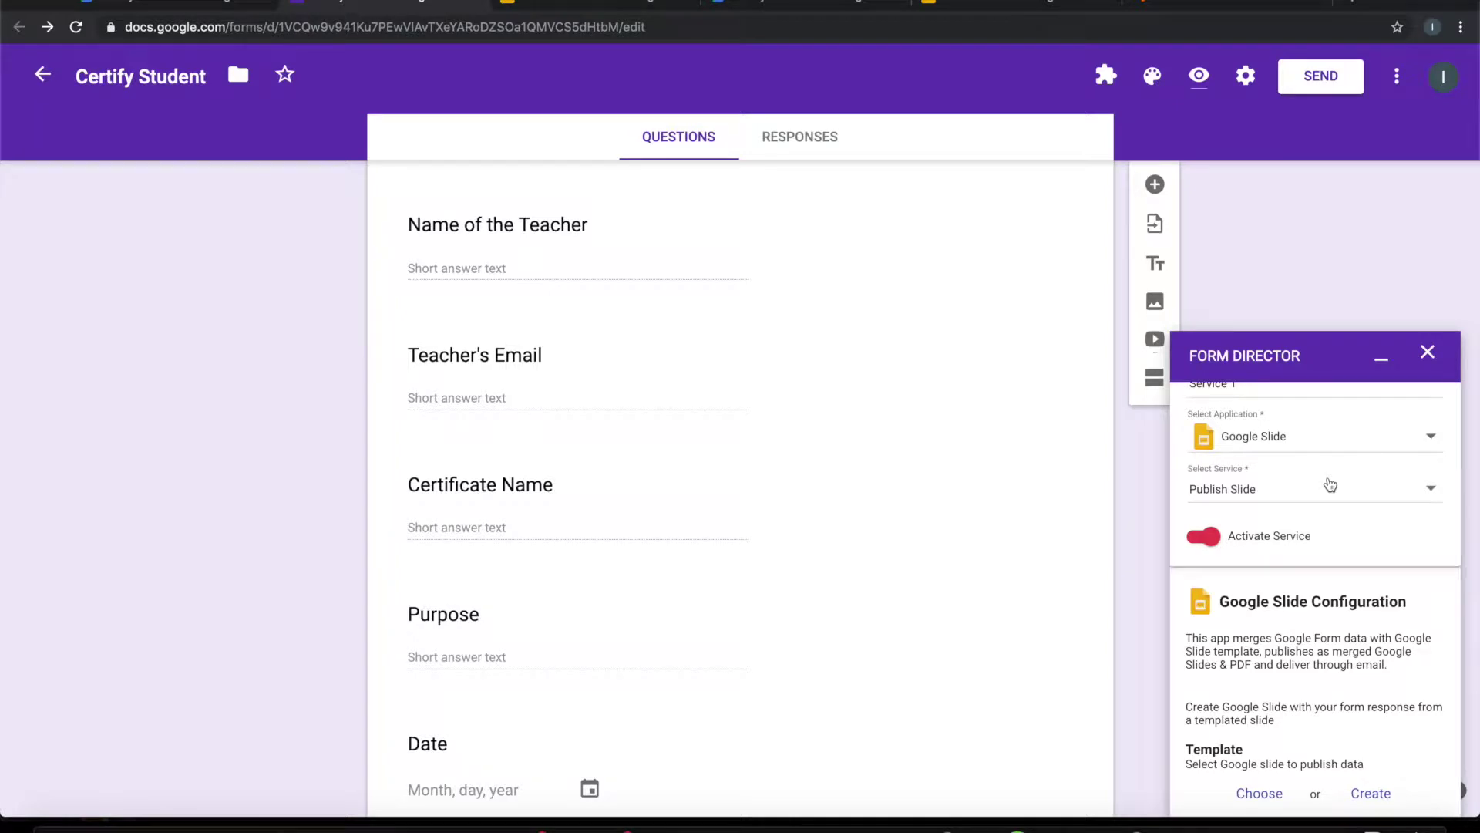
Step: Keep Google Slide as the application and select the Publish Slide service
scroll(1330, 484, "up", 3)
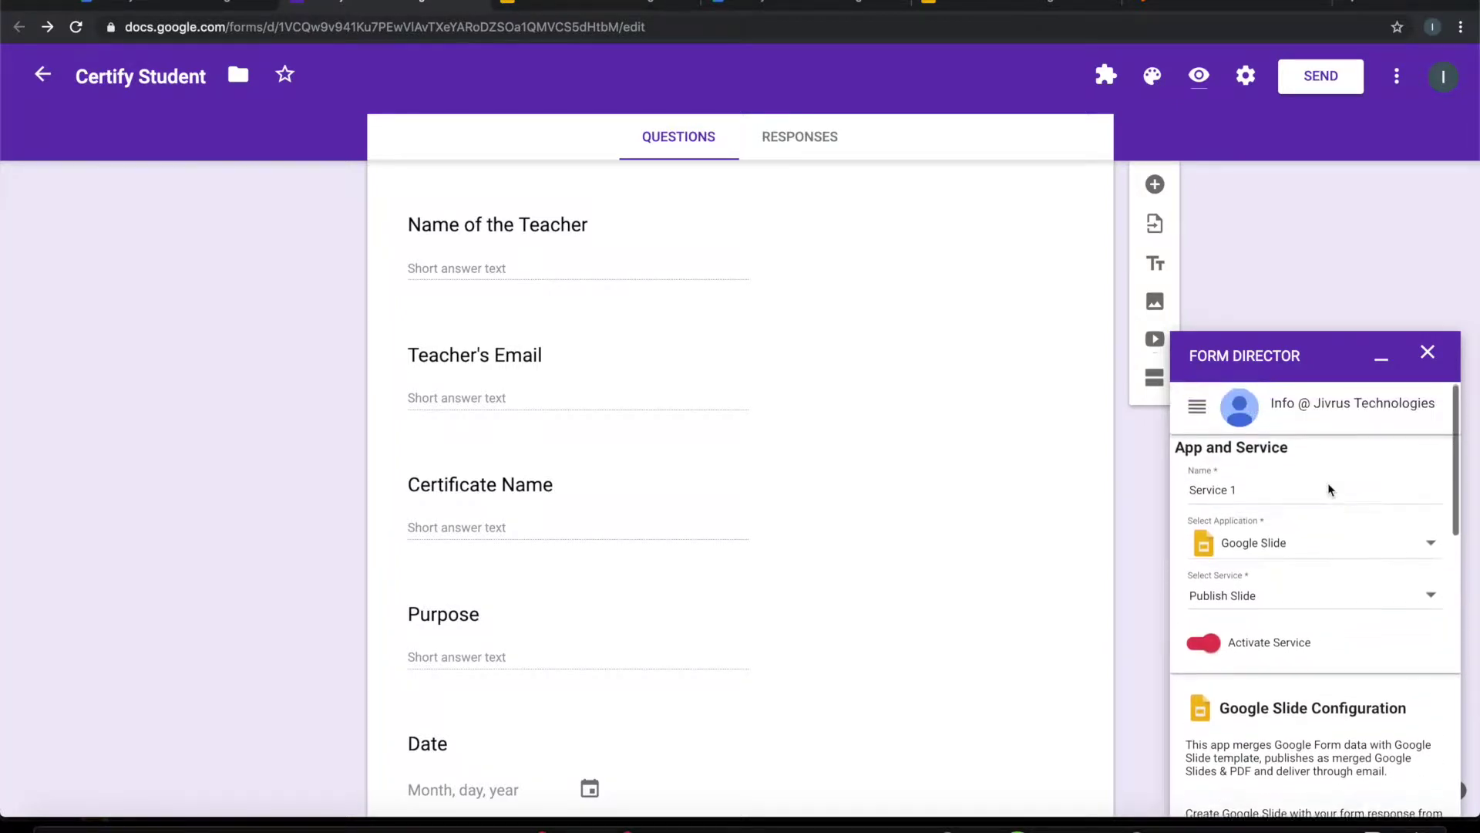
left_click(1308, 549)
left_click(1308, 549)
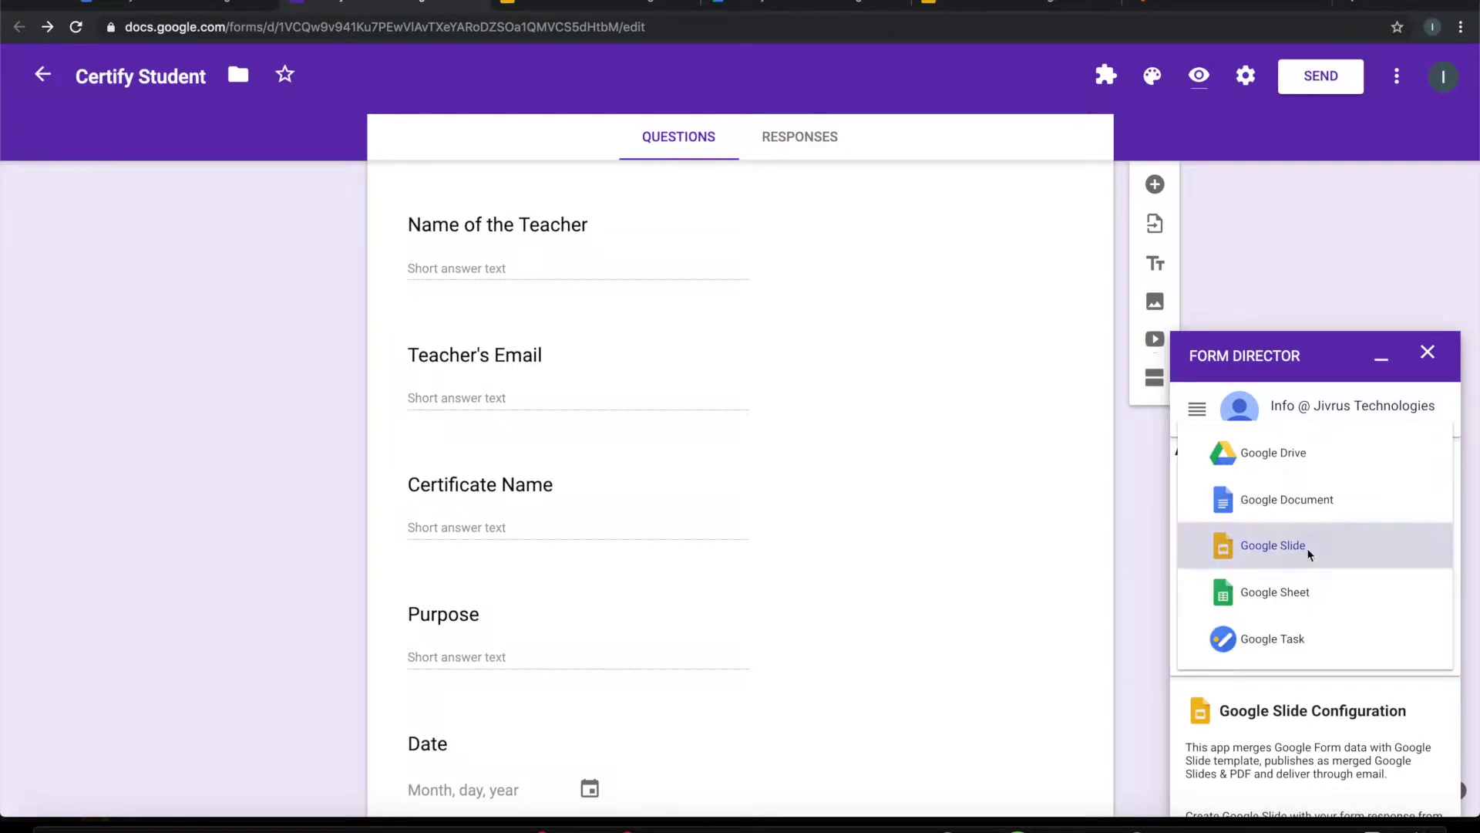
scroll(1327, 595, "down", 2)
scroll(1327, 596, "down", 1)
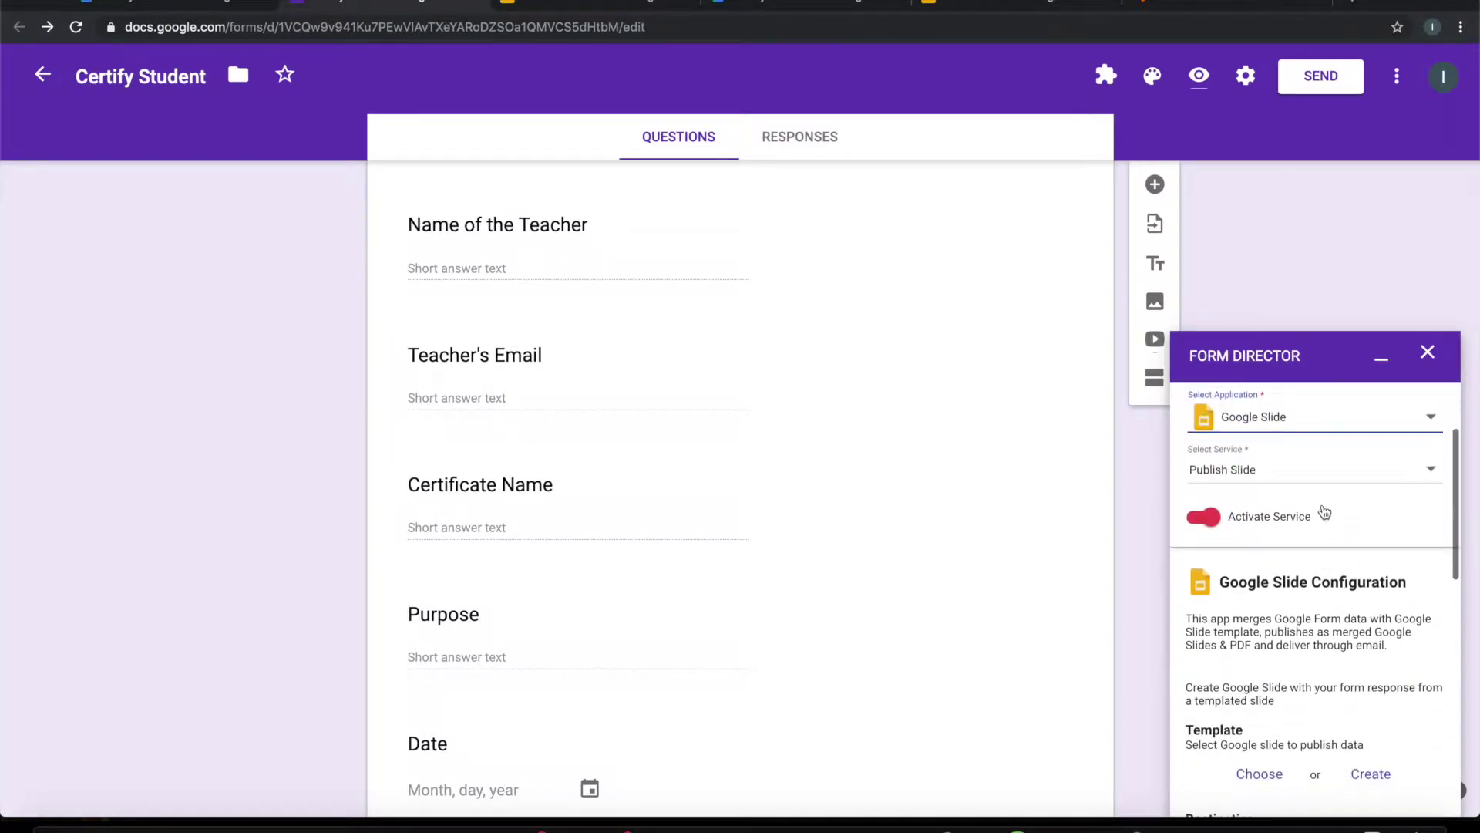
left_click(1320, 473)
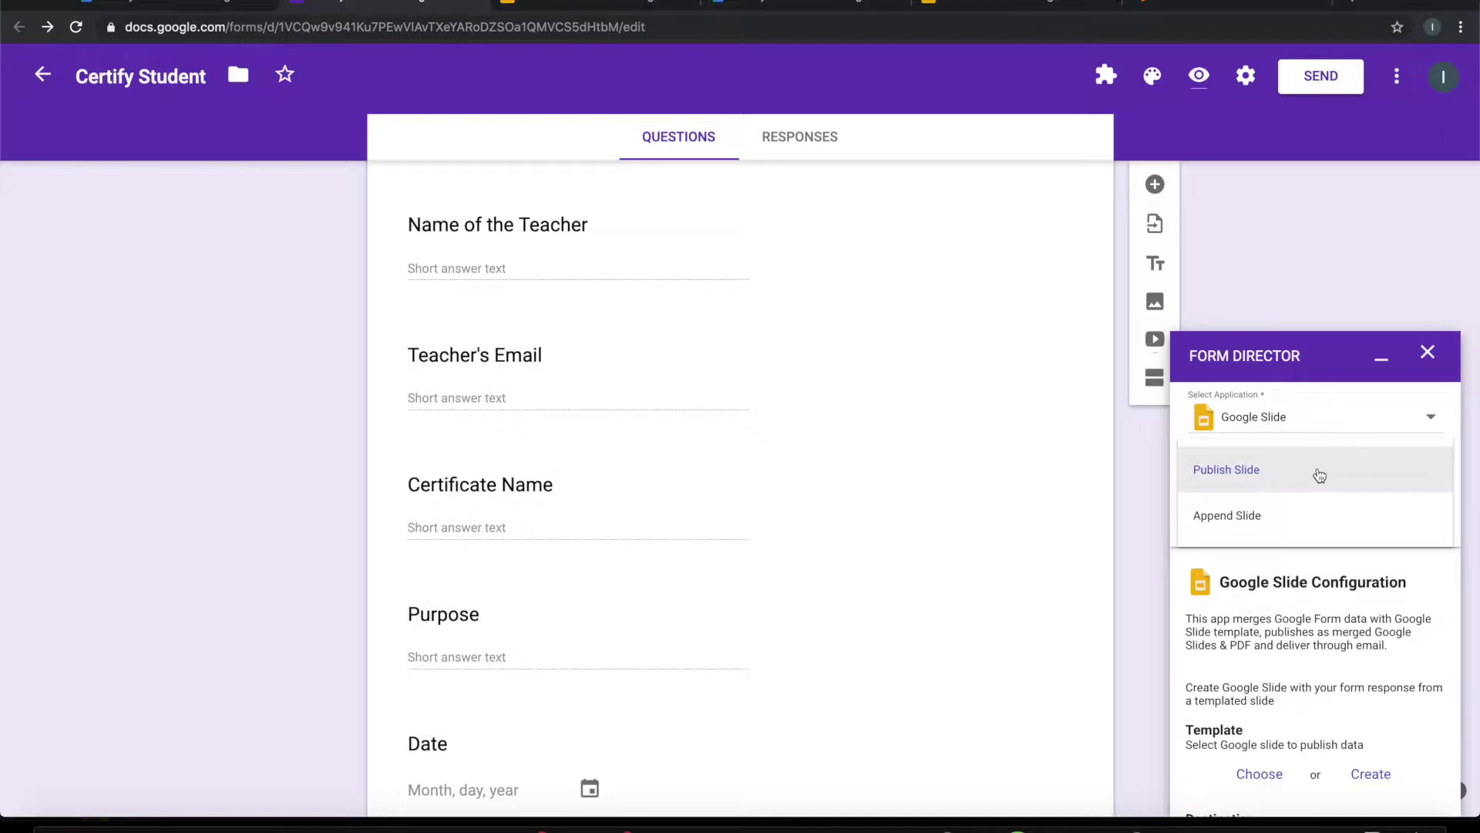
left_click(1320, 475)
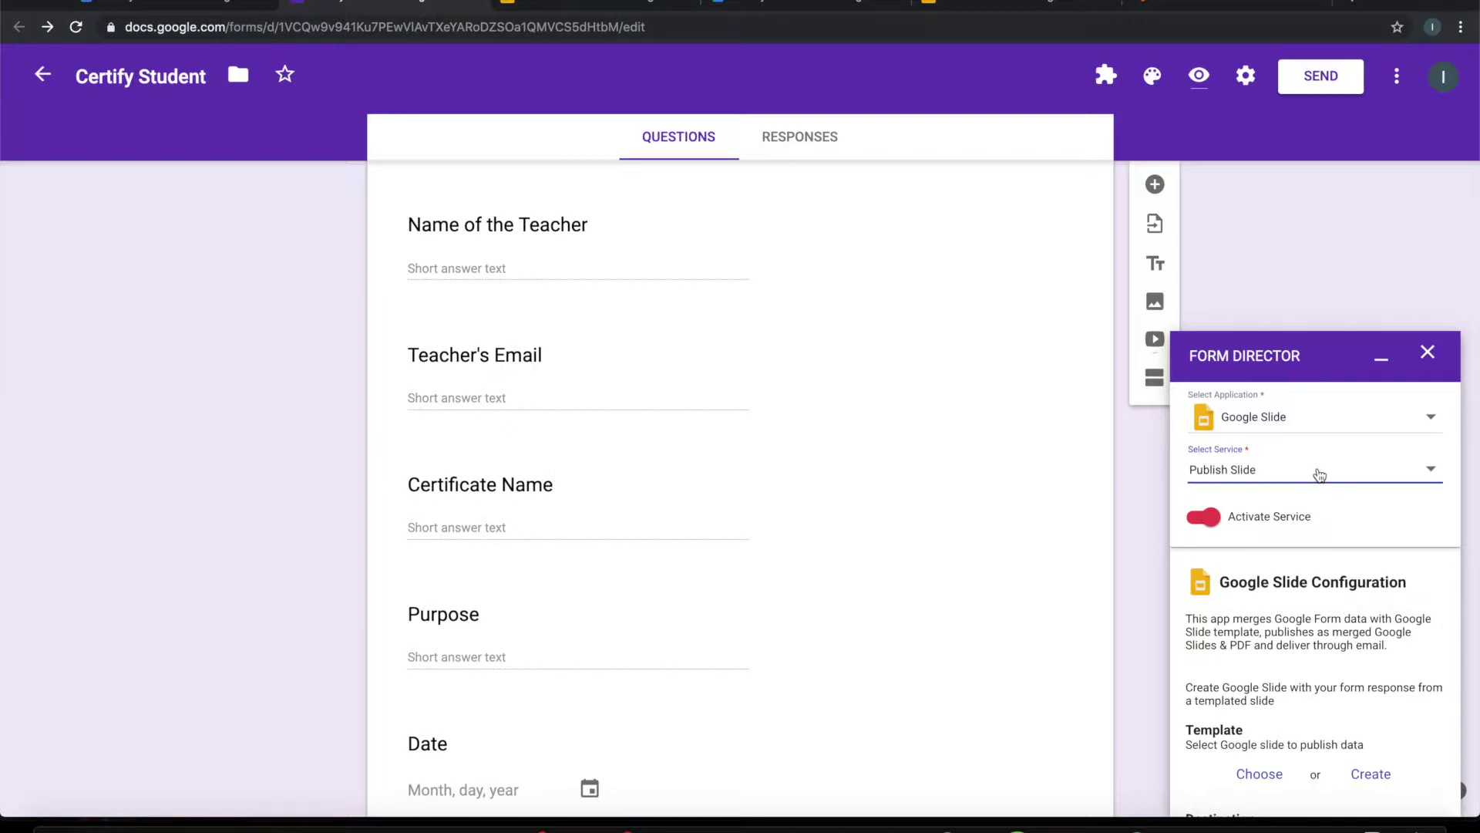
left_click(1320, 475)
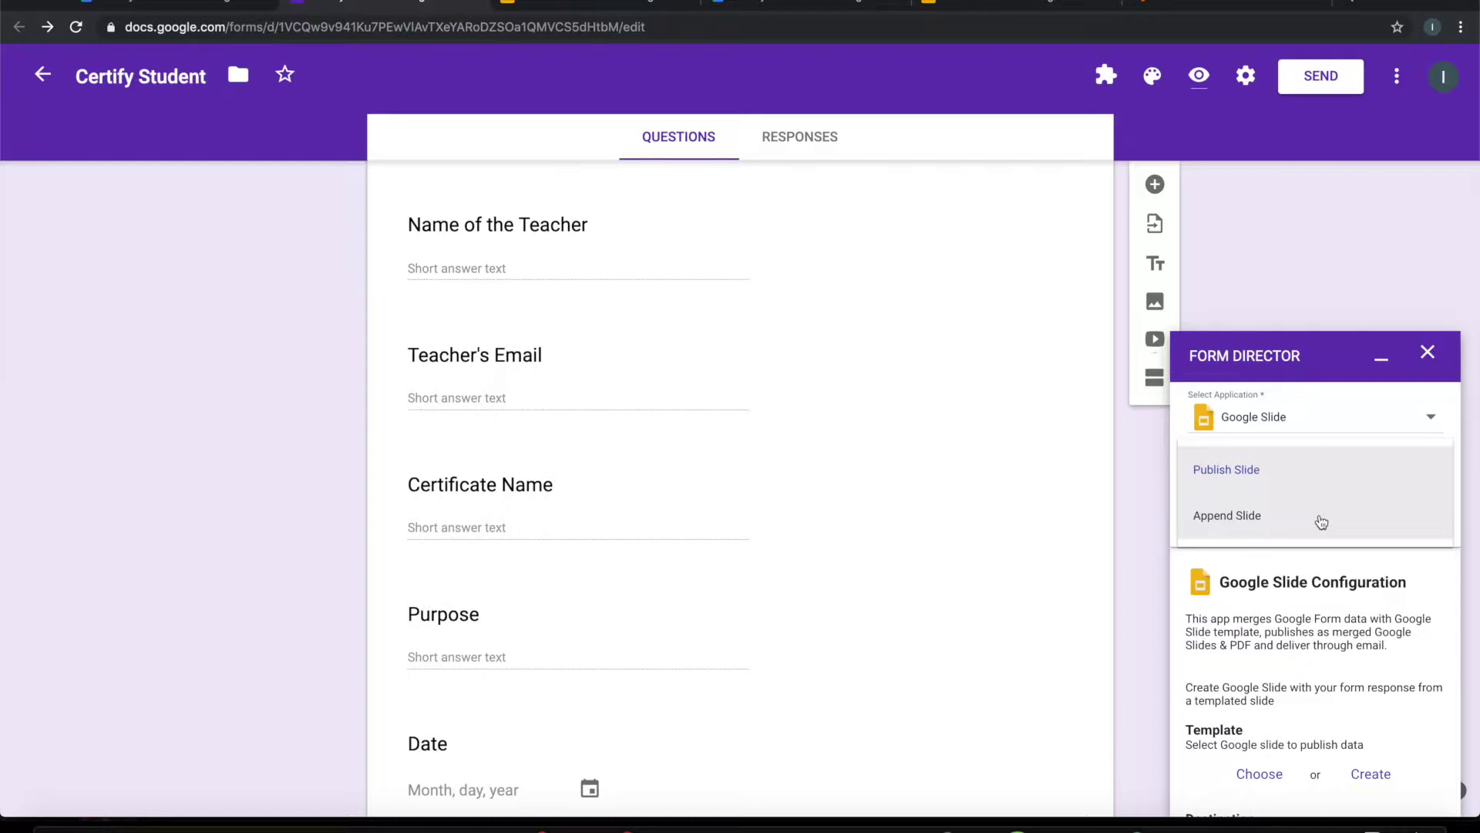
left_click(1302, 470)
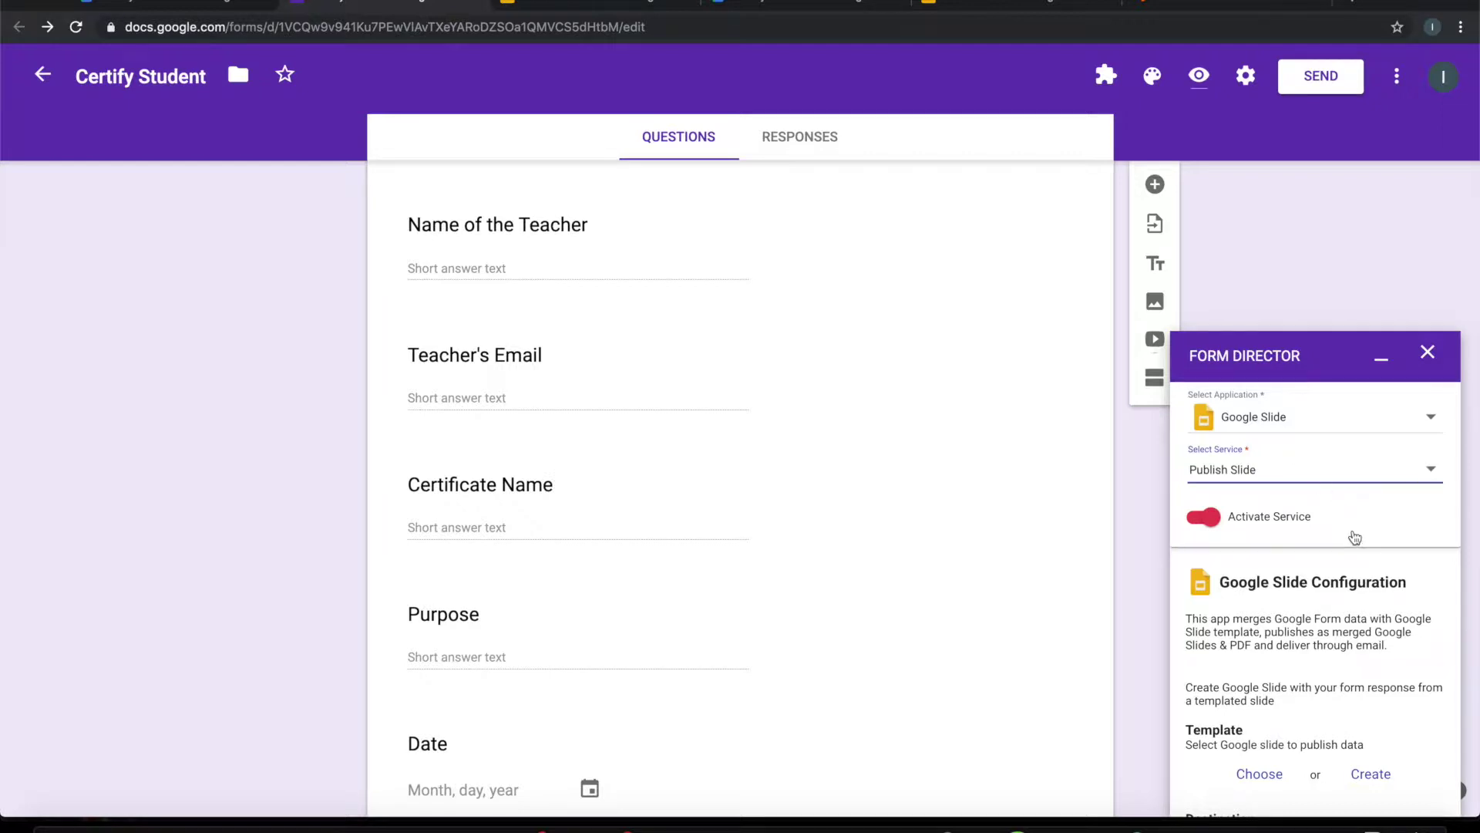
scroll(1354, 537, "down", 3)
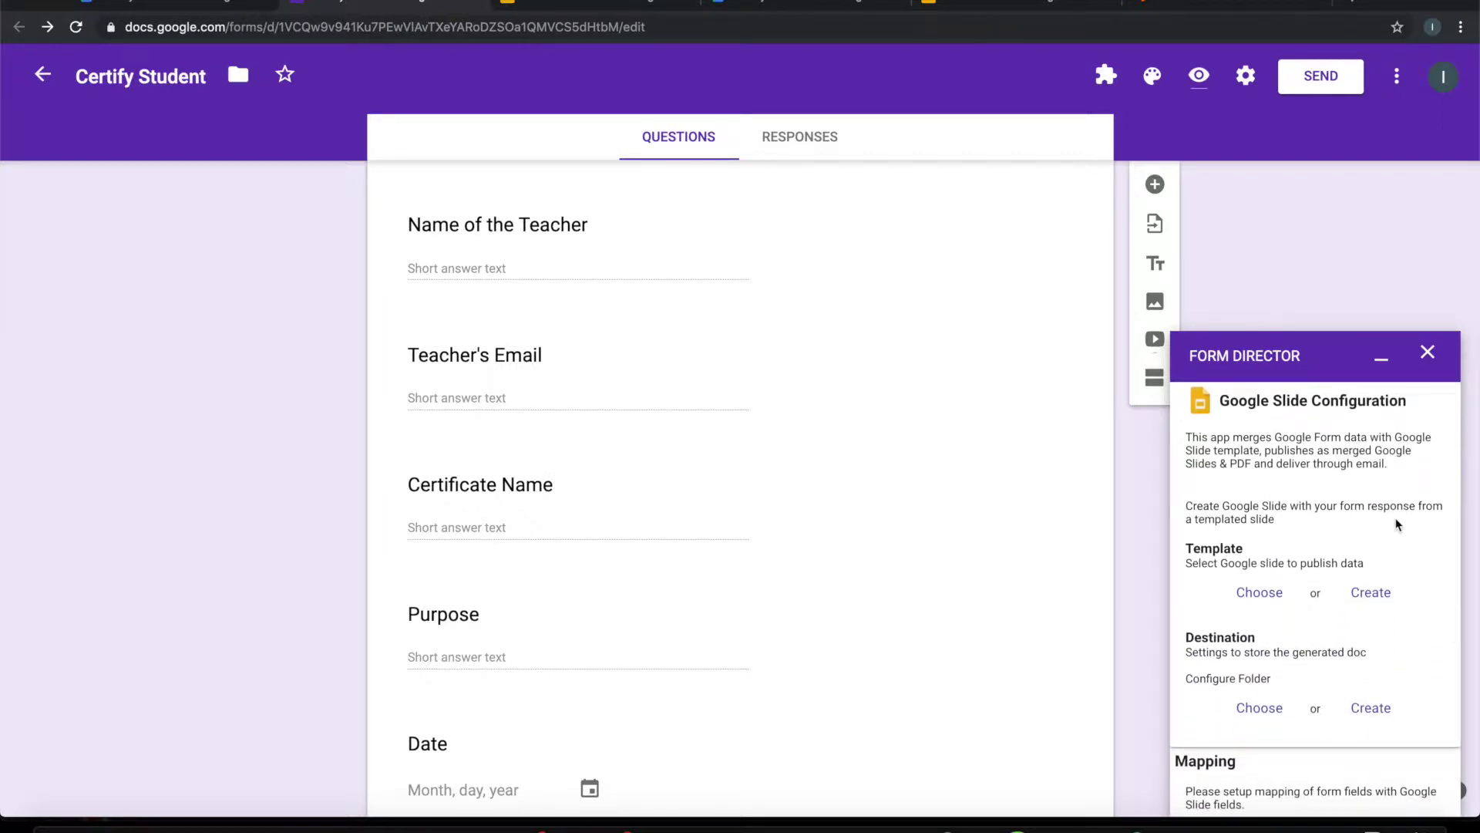
Step: Choose the Student Certificate presentation as Form Director's template, then view it in Slides
scroll(1394, 524, "down", 2)
scroll(1396, 526, "down", 1)
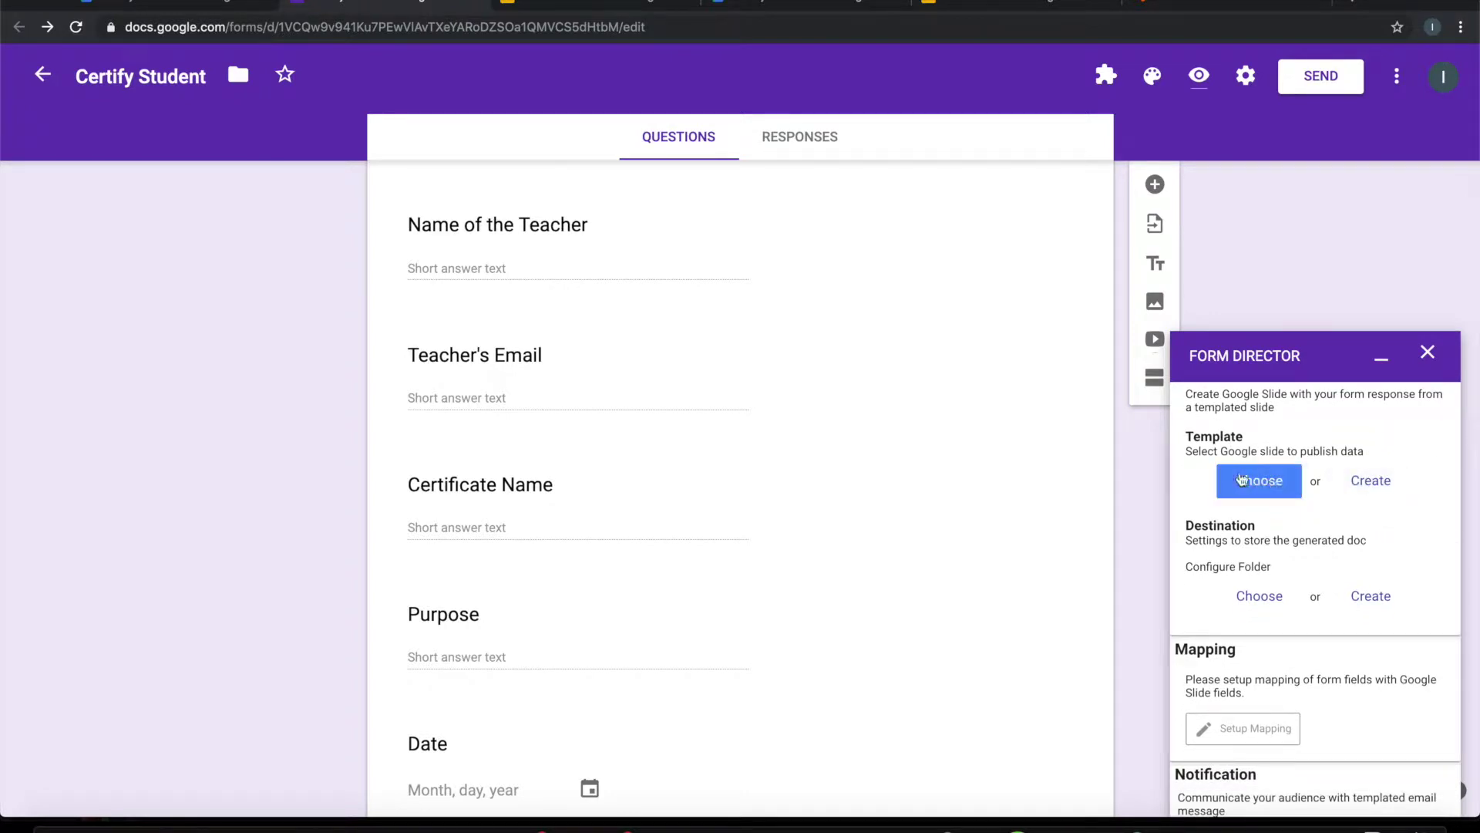
left_click(1272, 483)
left_click(575, 2)
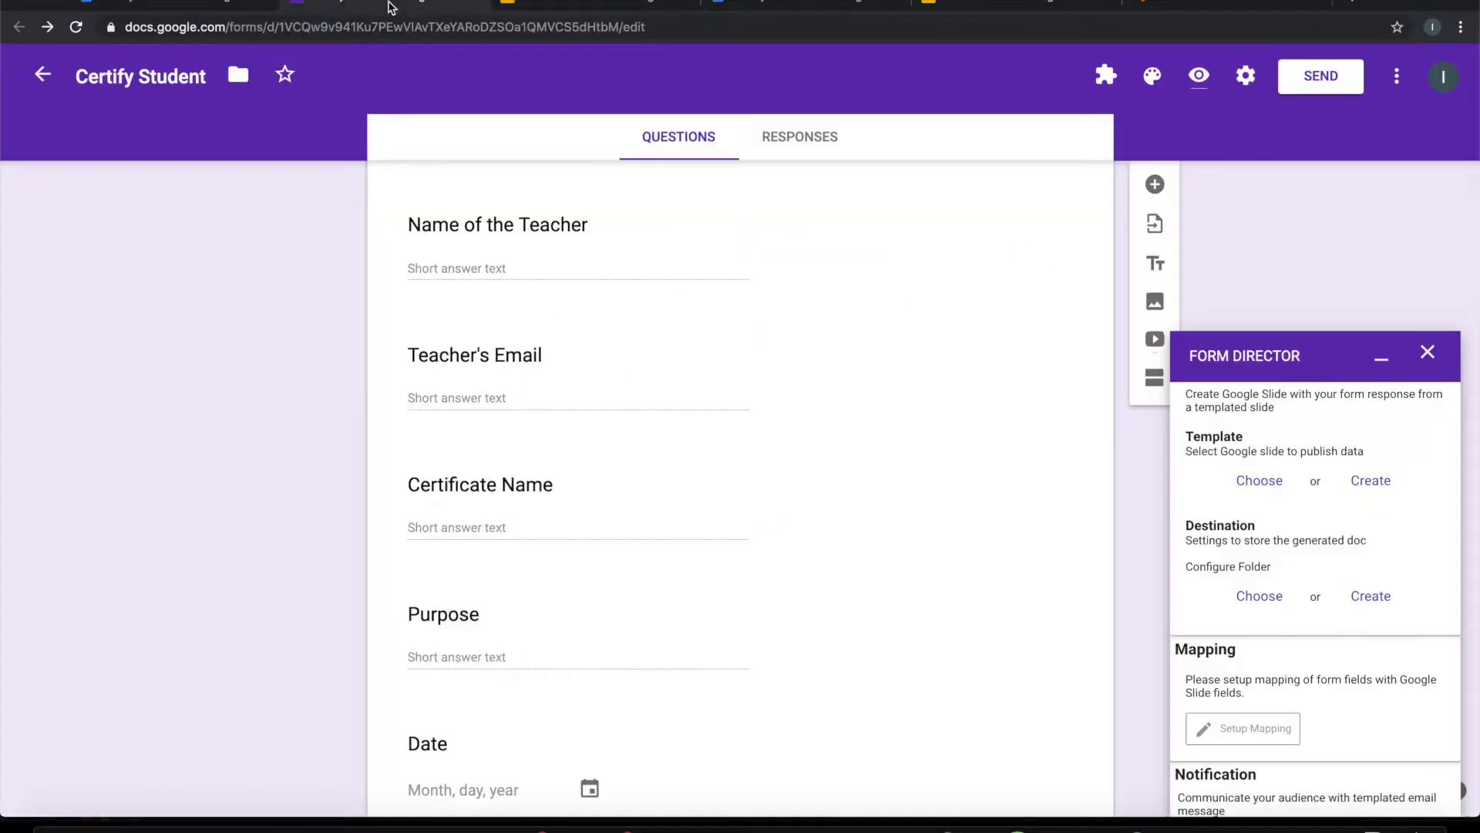
left_click(391, 8)
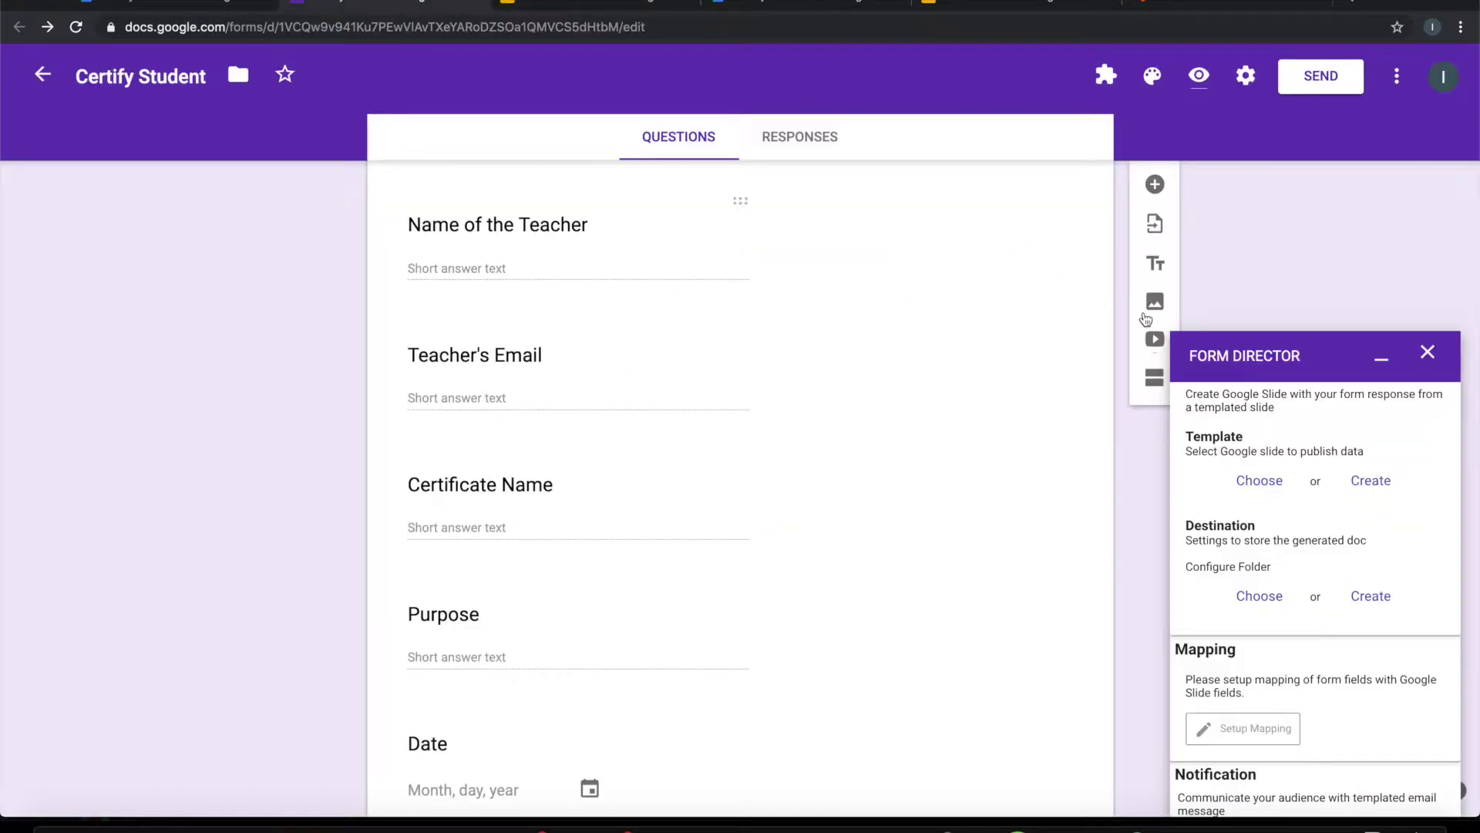
left_click(1277, 496)
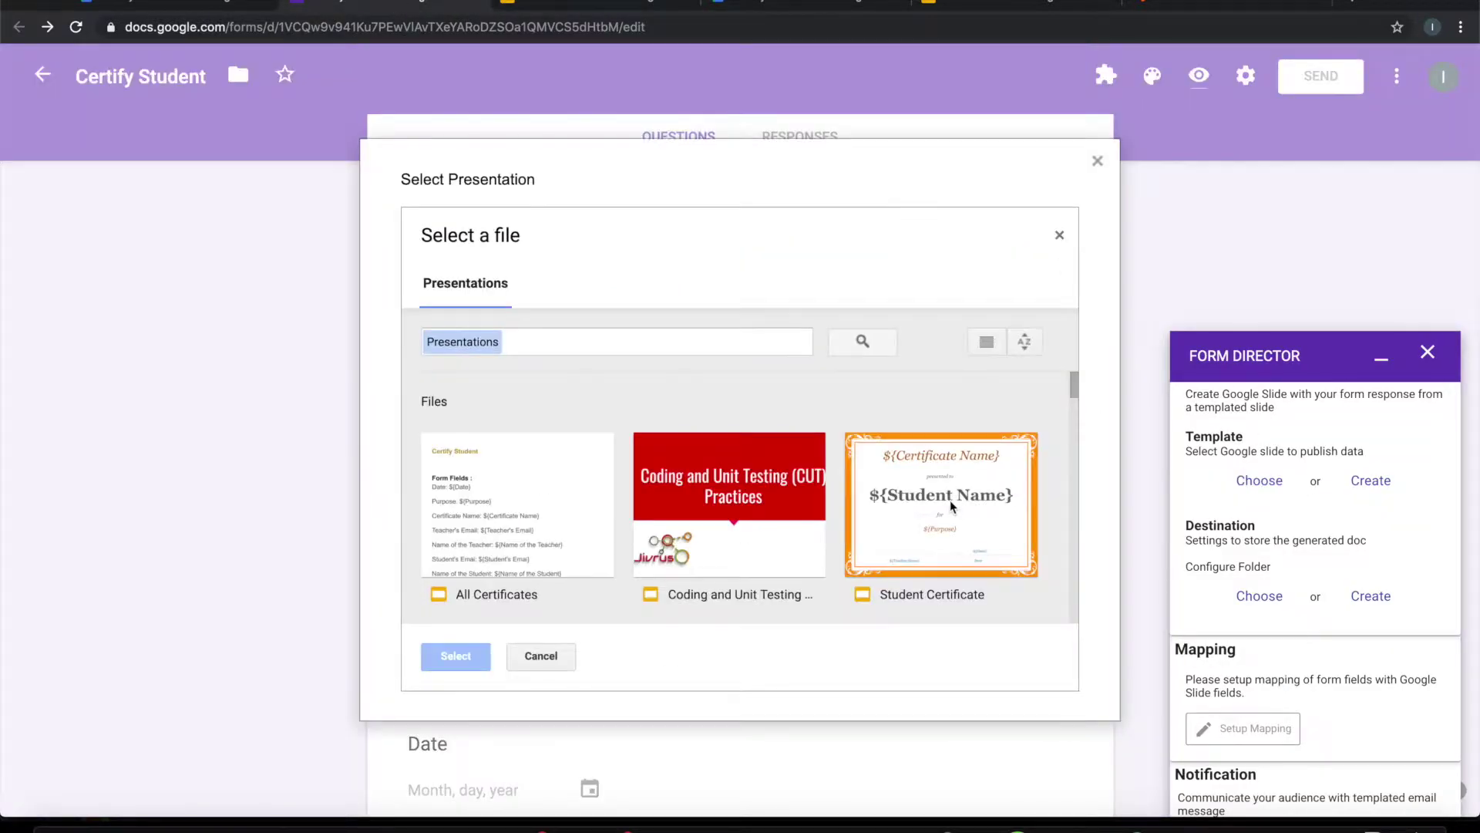
left_click(943, 499)
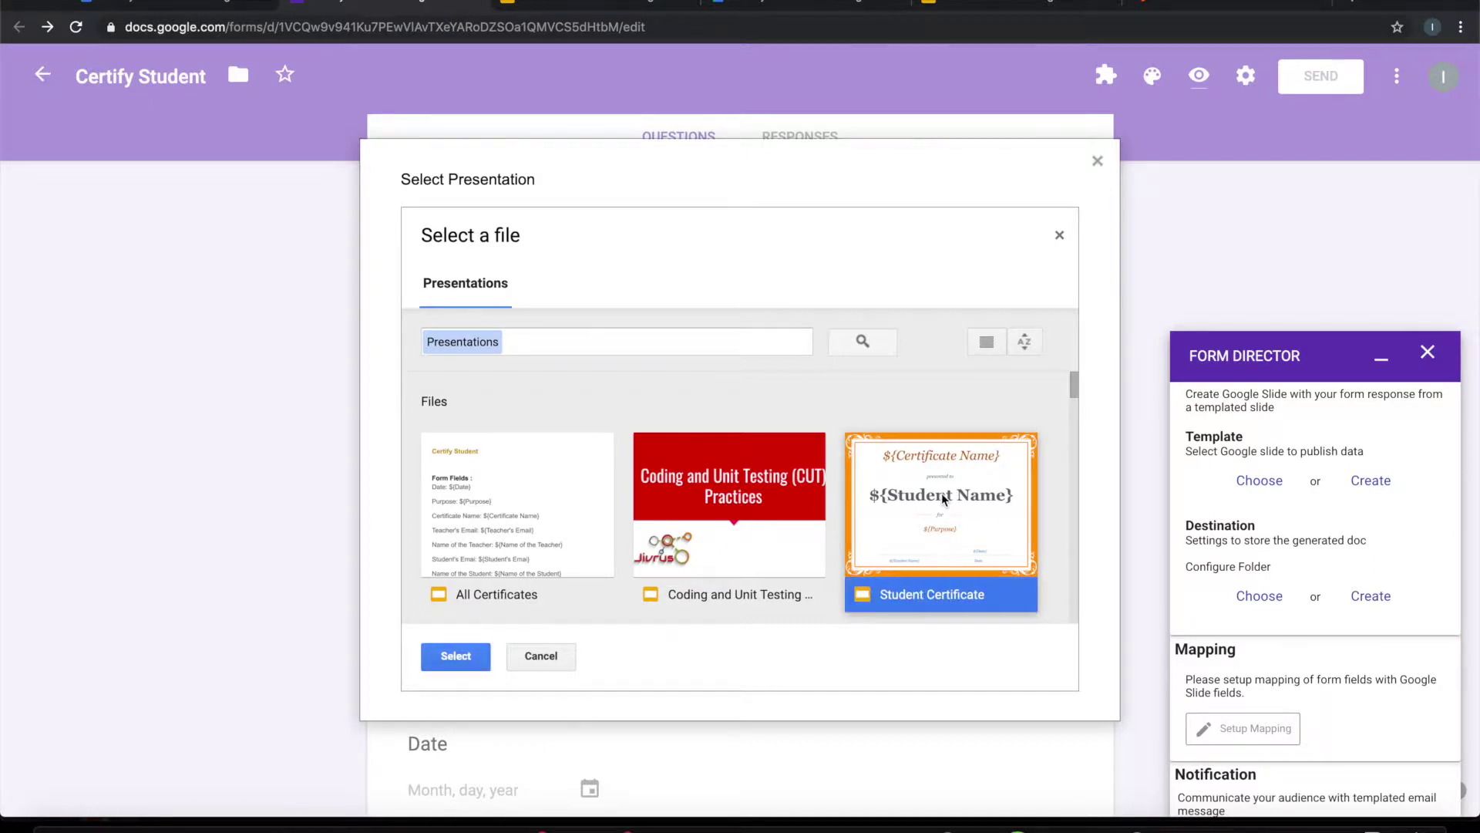
left_click(465, 656)
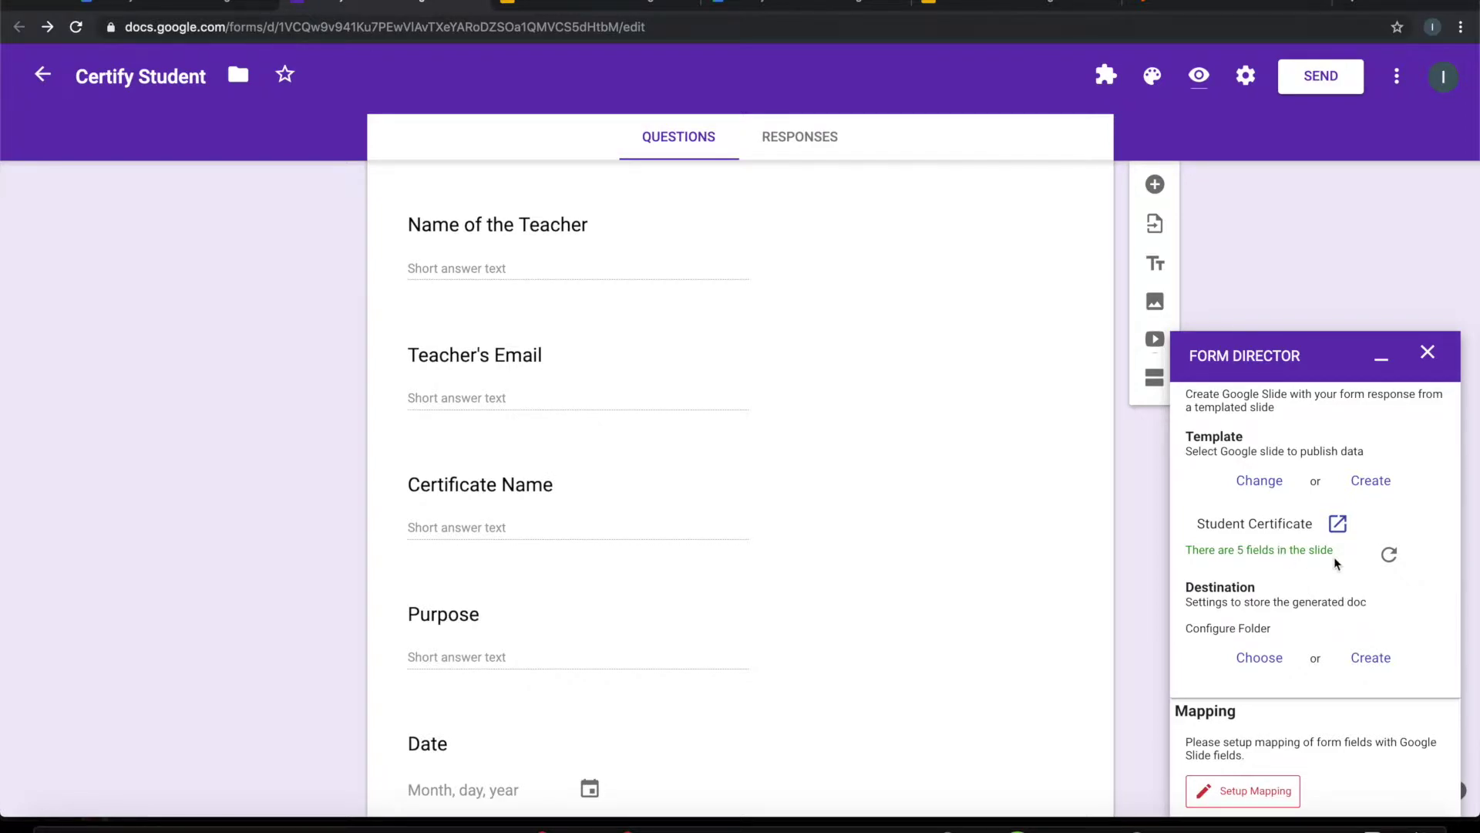
left_click(594, 6)
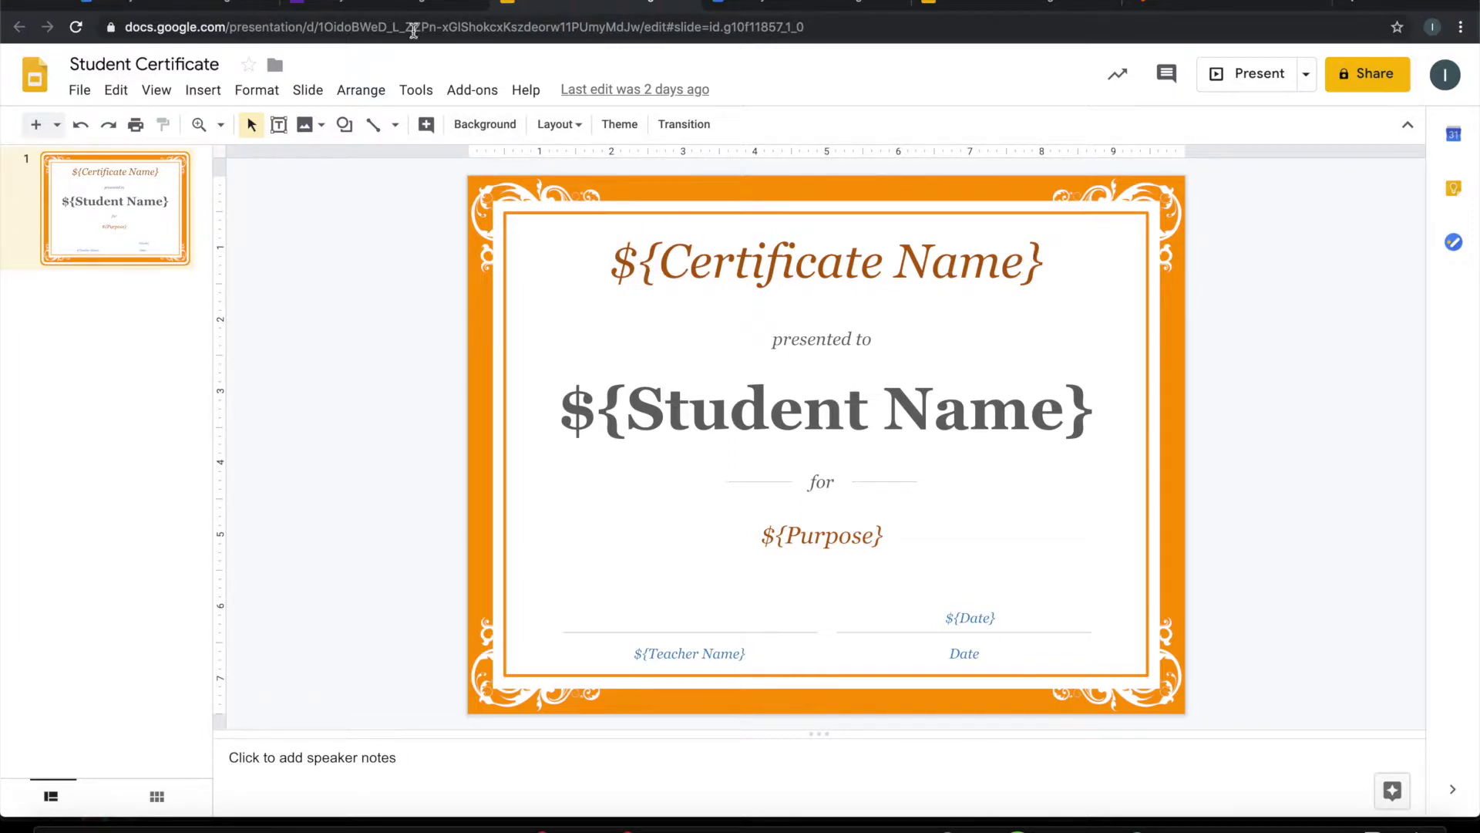
Step: Create a 'Generated Certificates' Drive folder as the destination, check it in Drive, and return
left_click(389, 9)
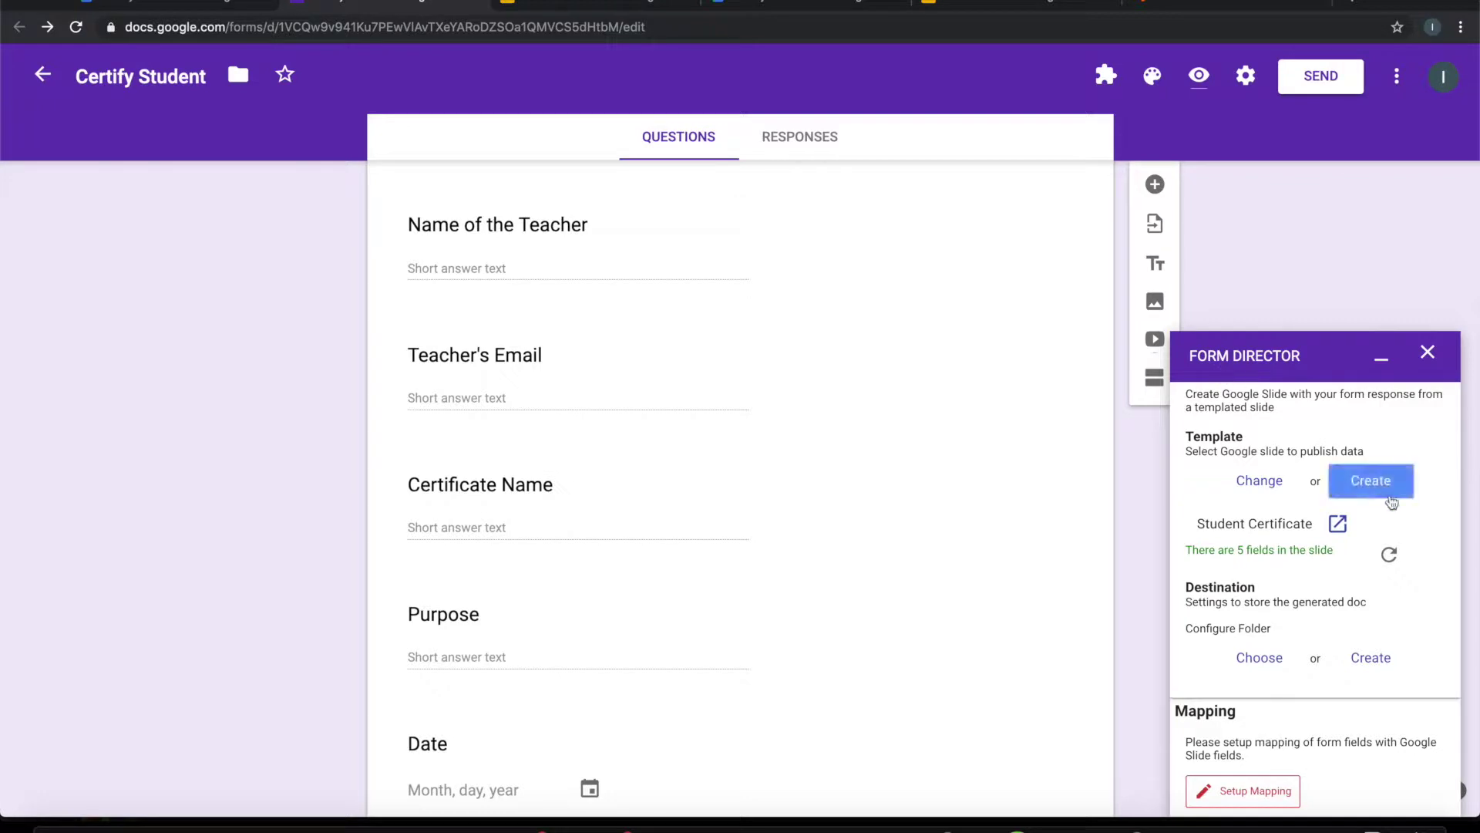
scroll(1392, 505, "down", 2)
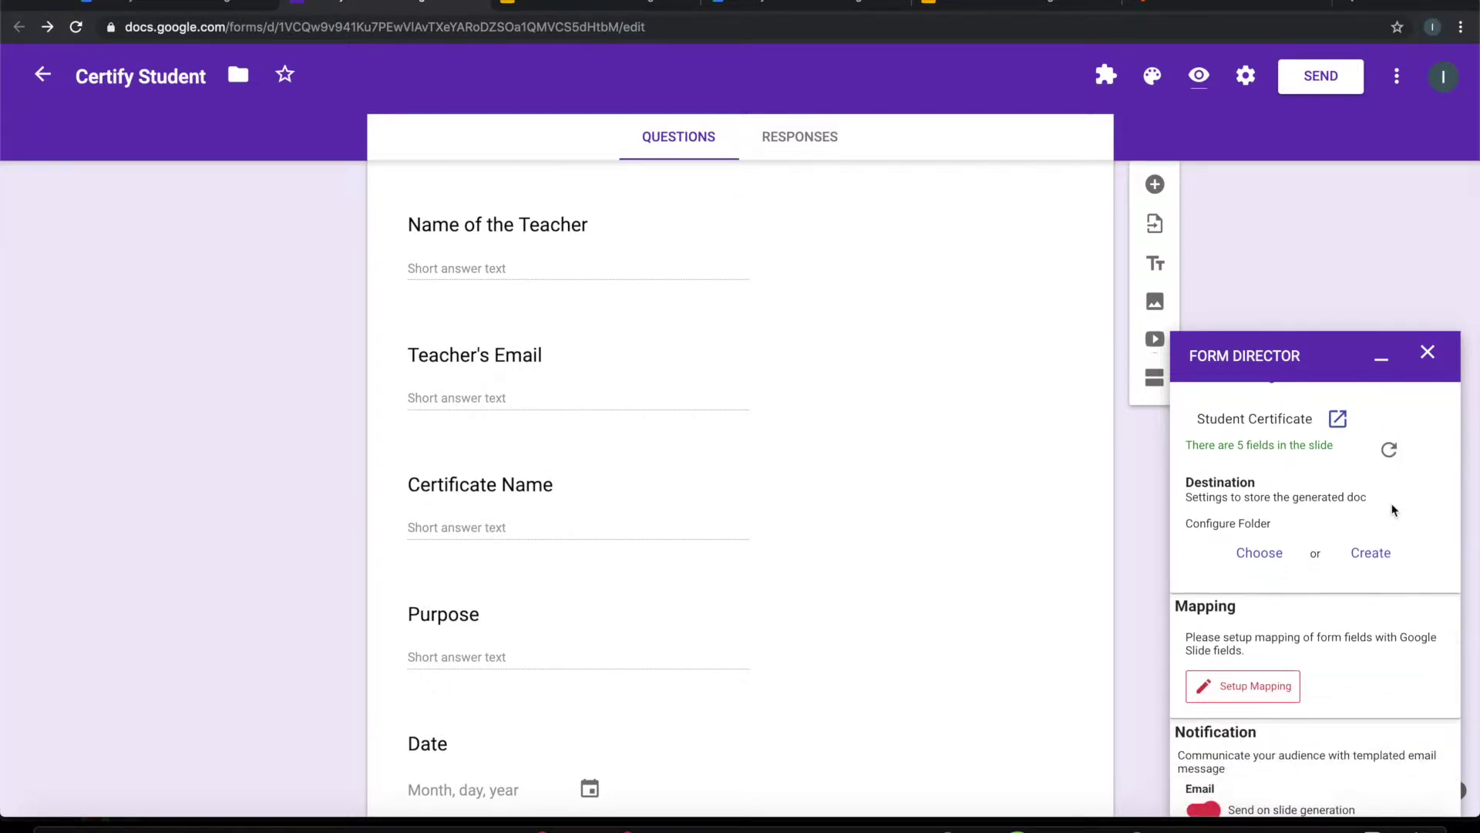
scroll(1394, 510, "down", 1)
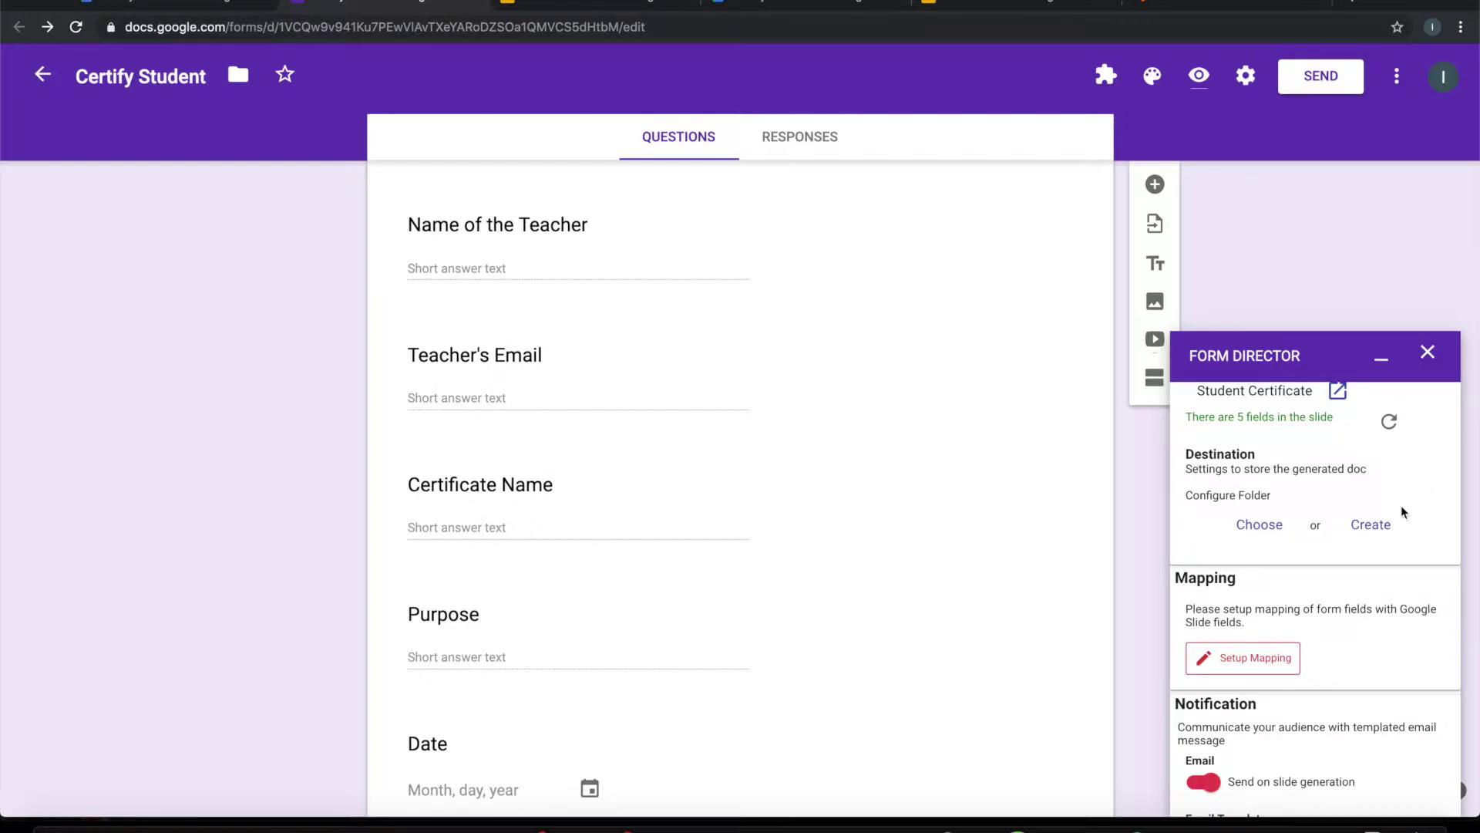
left_click(1358, 532)
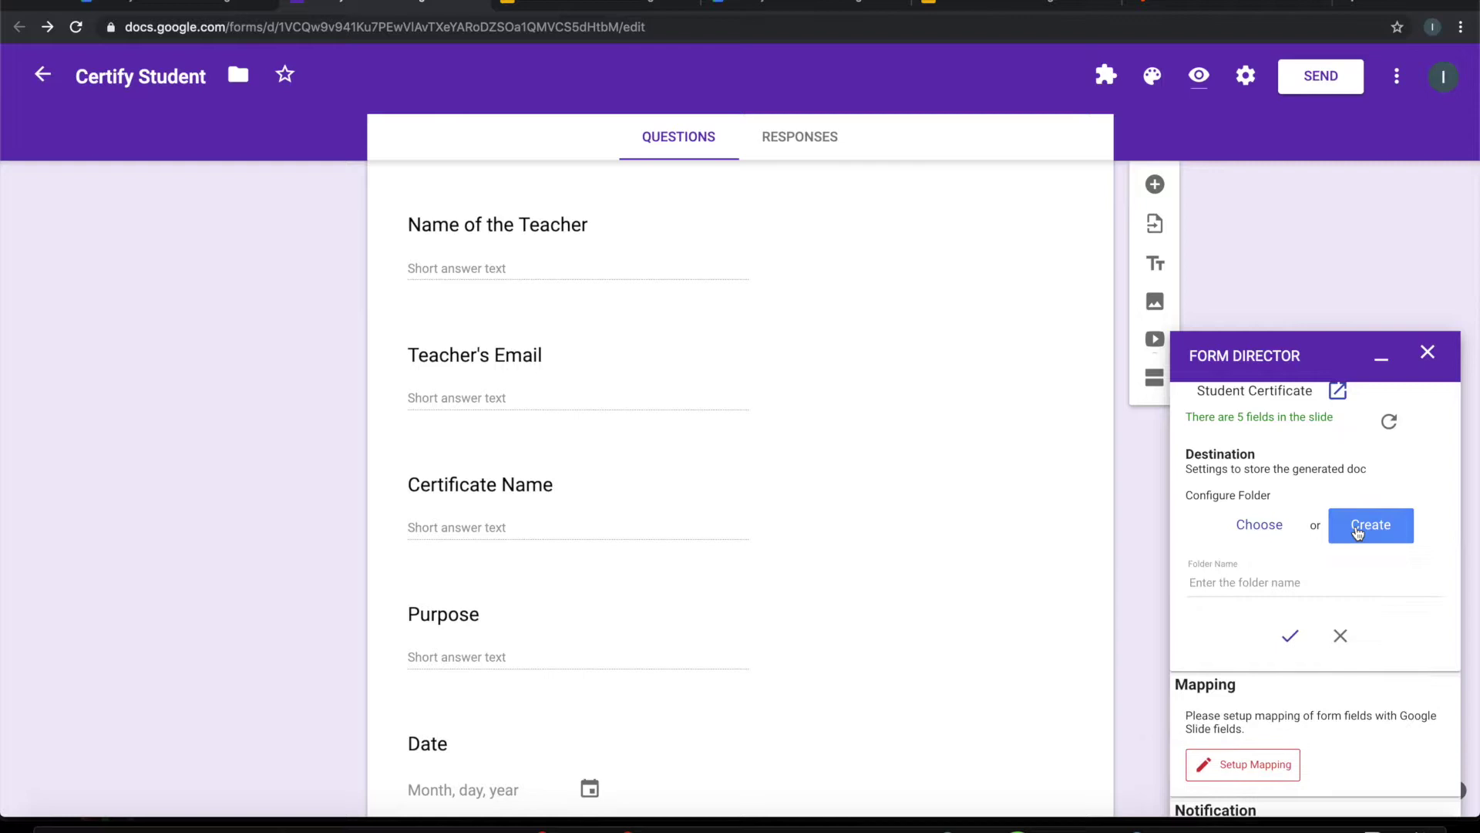
left_click(1271, 582)
type("Generat")
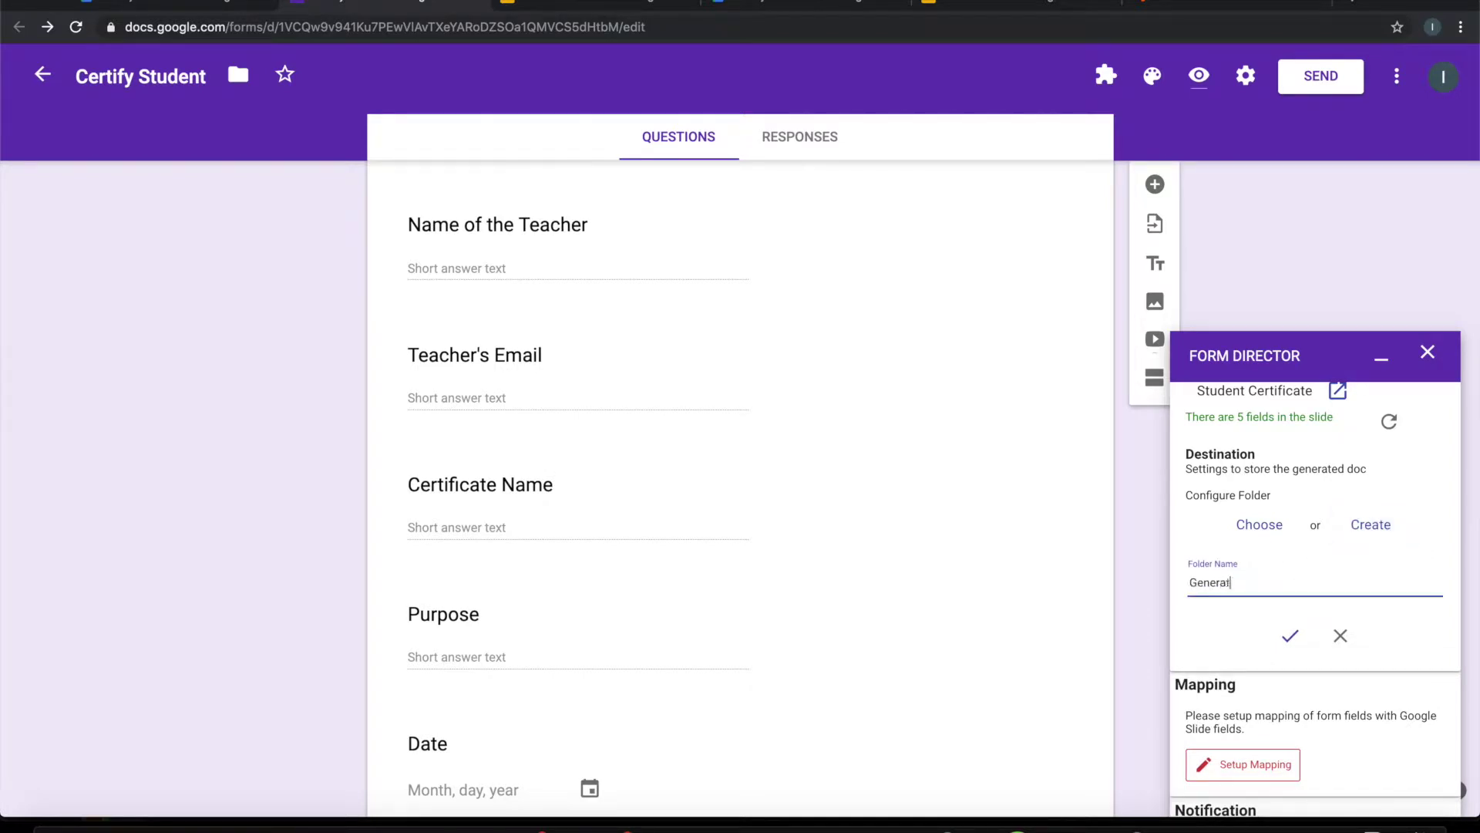
type("ed Certificates")
left_click(1293, 634)
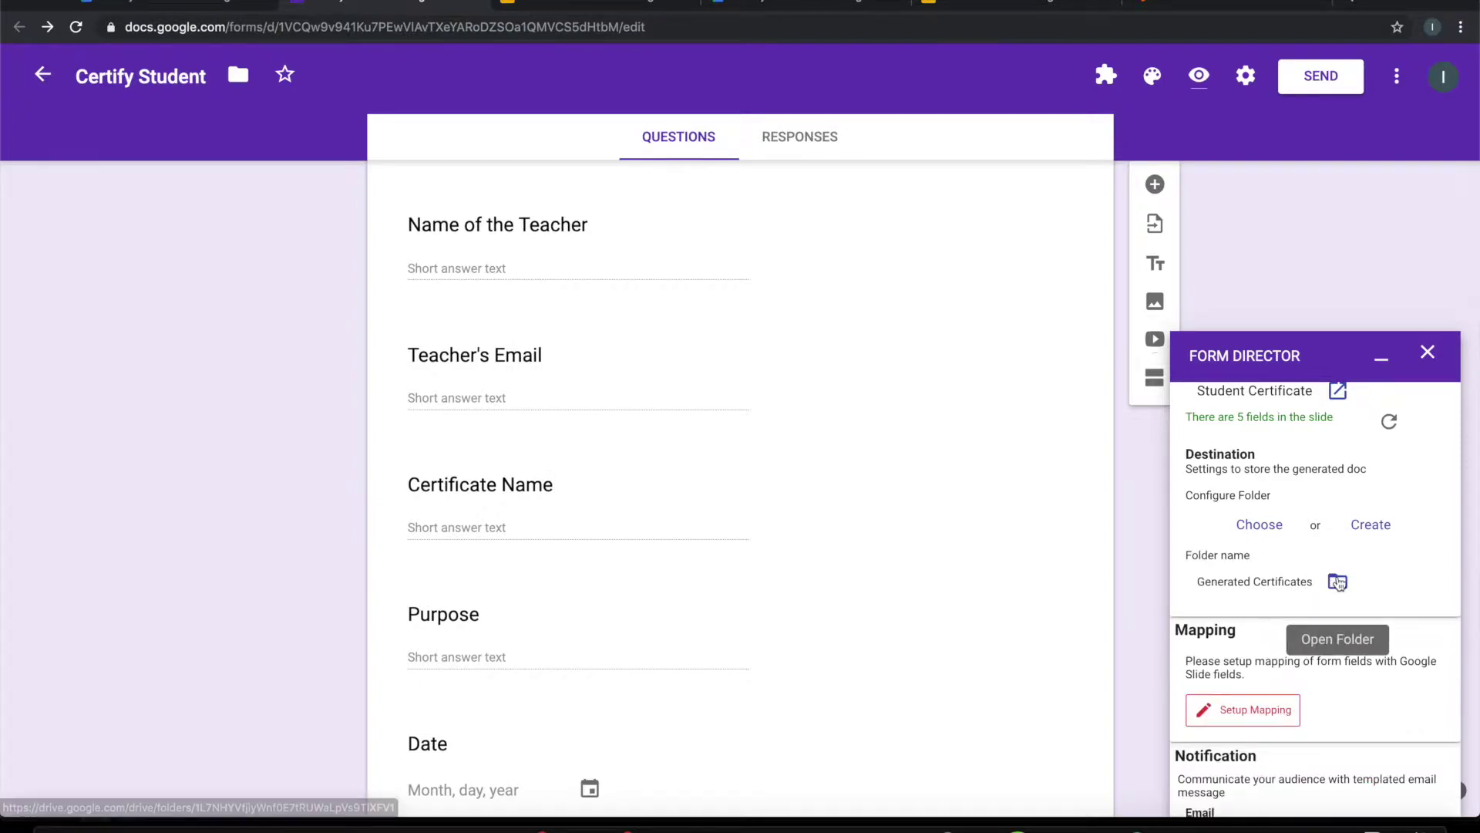
left_click(1337, 581)
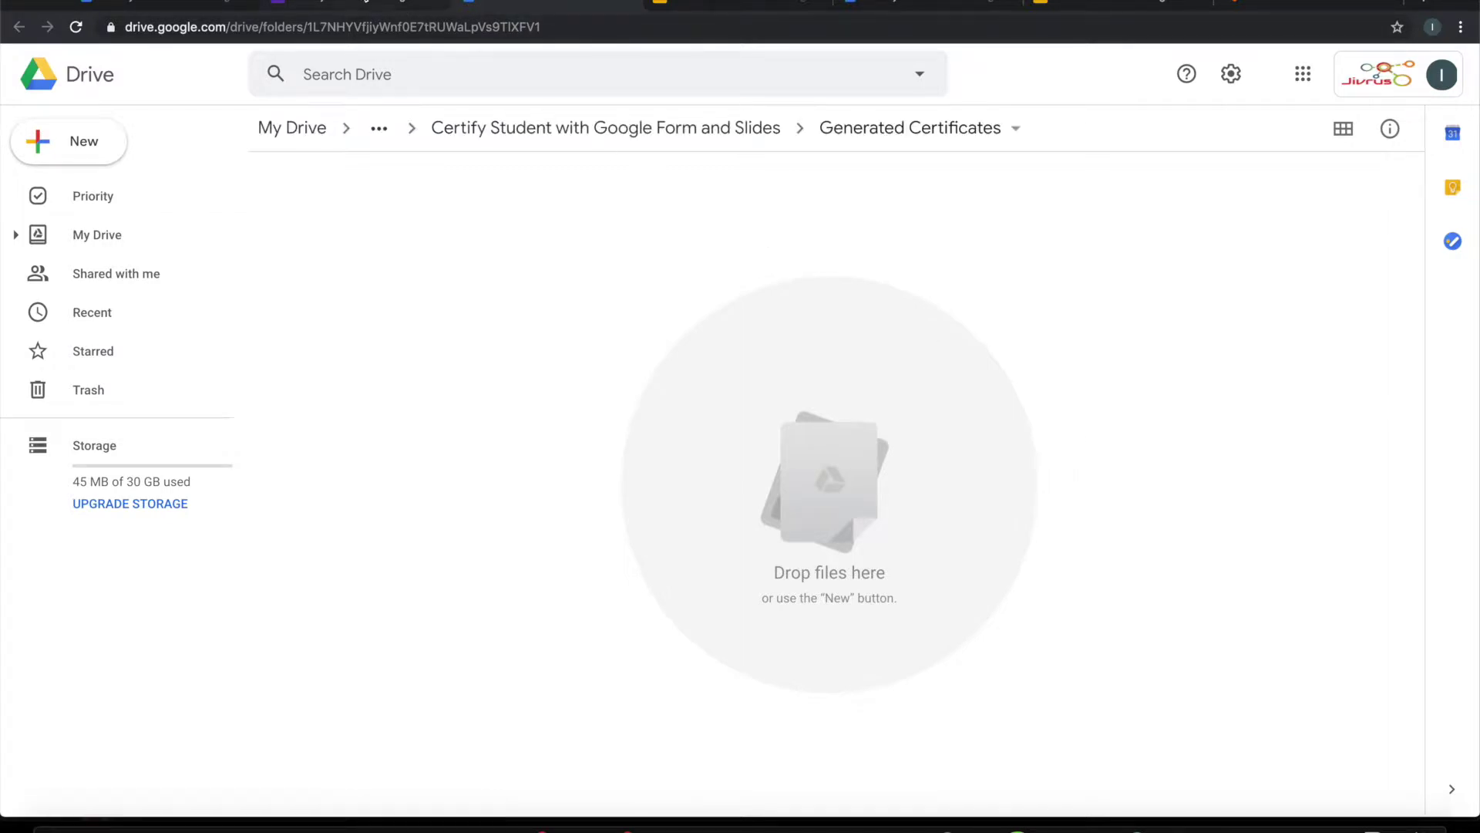
key("ctrl+shift+Tab")
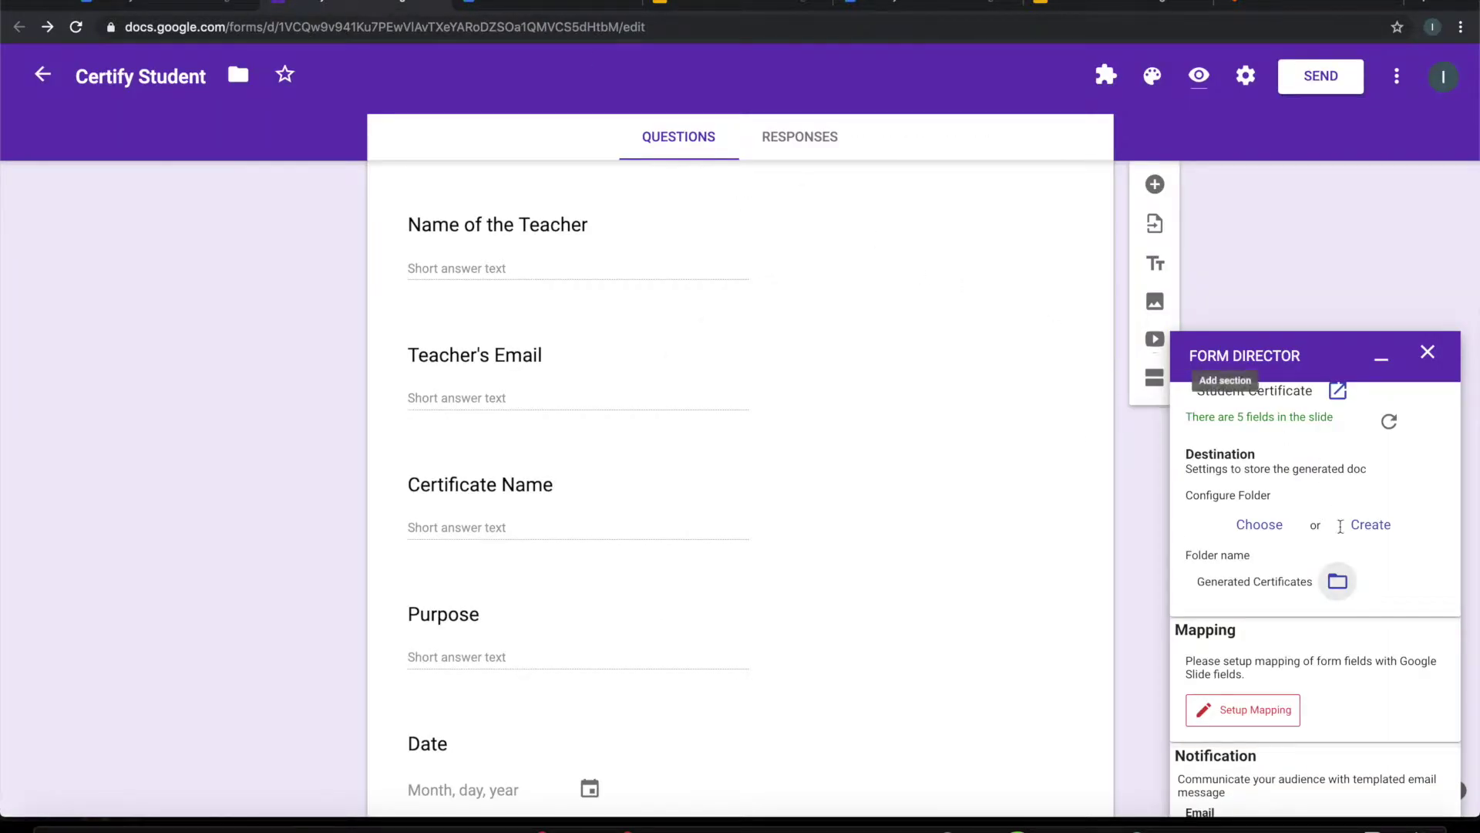
Step: Accept intelligent mapping for three fields and map Student Name to Name of the Student
scroll(1338, 609, "down", 3)
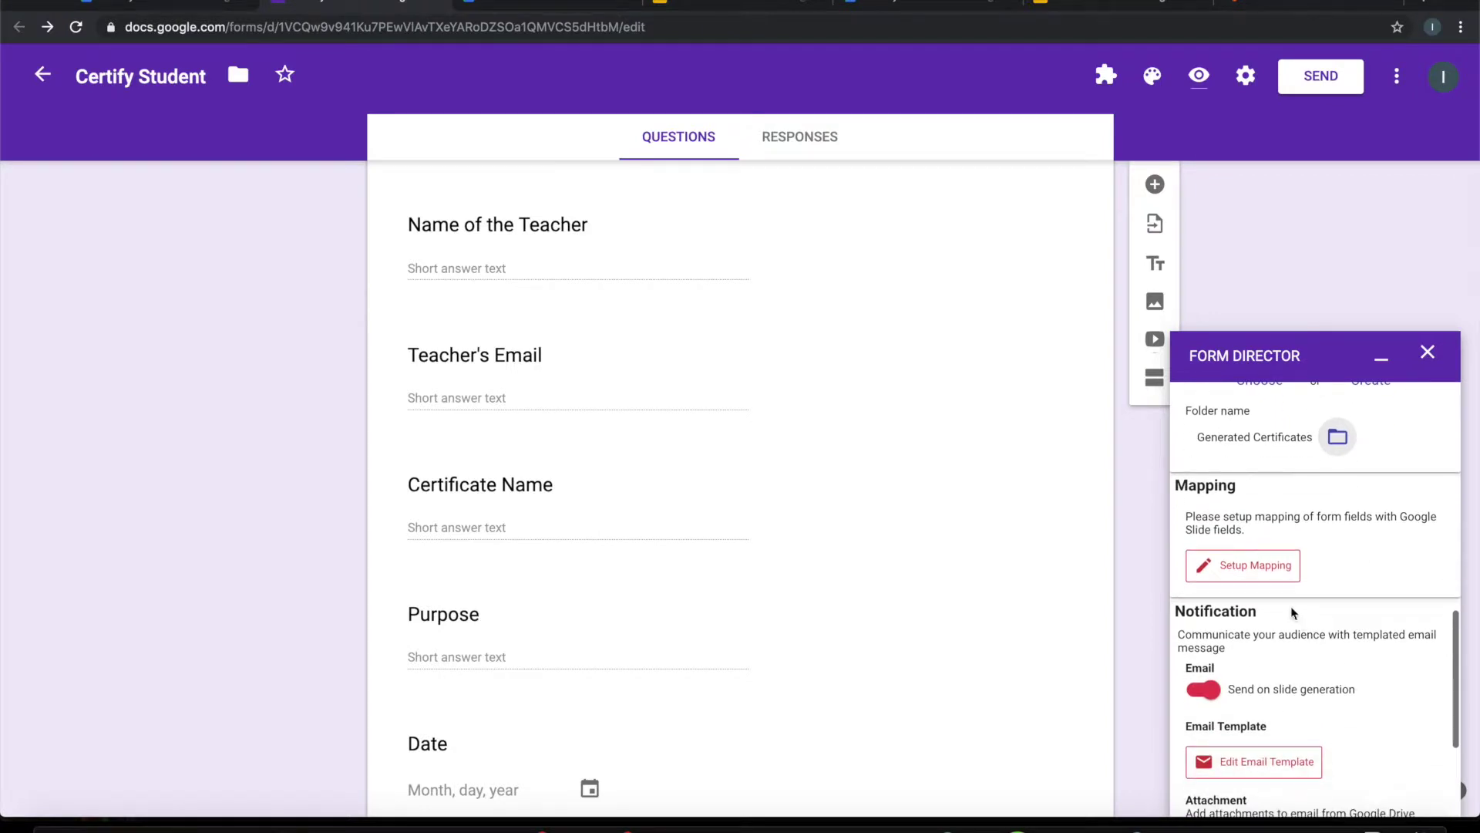
left_click(1250, 568)
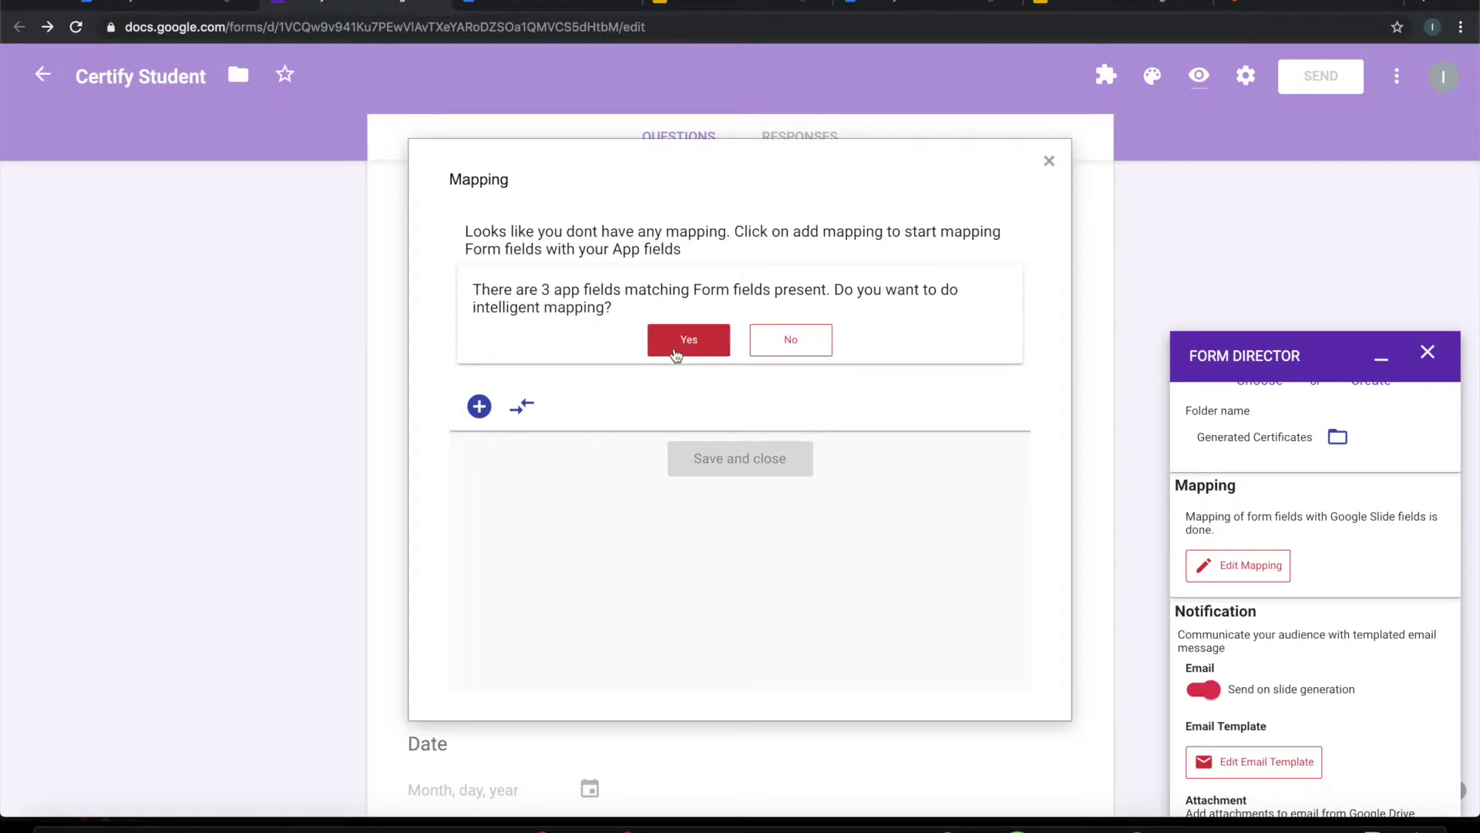
left_click(672, 344)
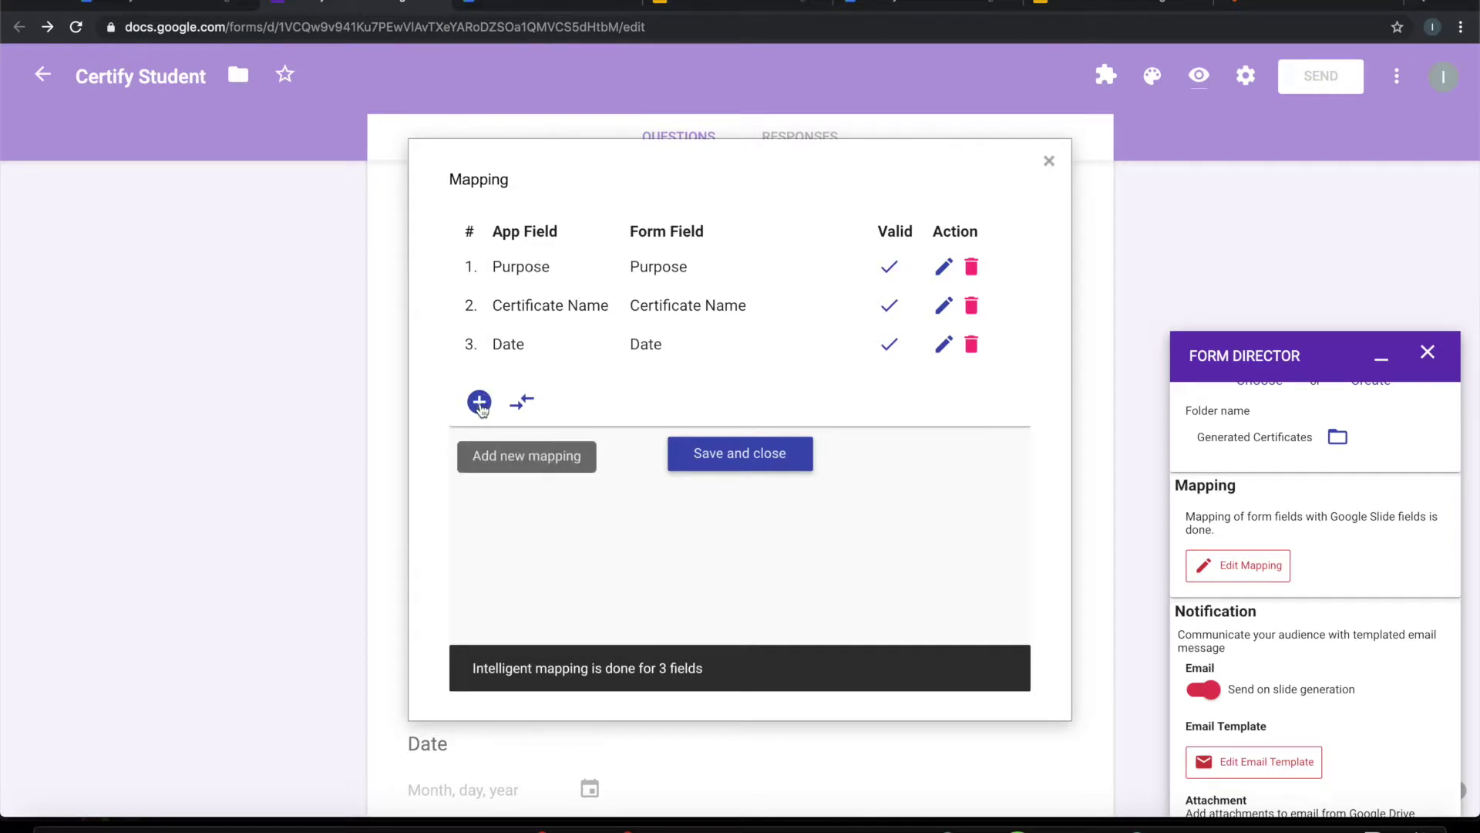
left_click(480, 403)
scroll(554, 467, "down", 2)
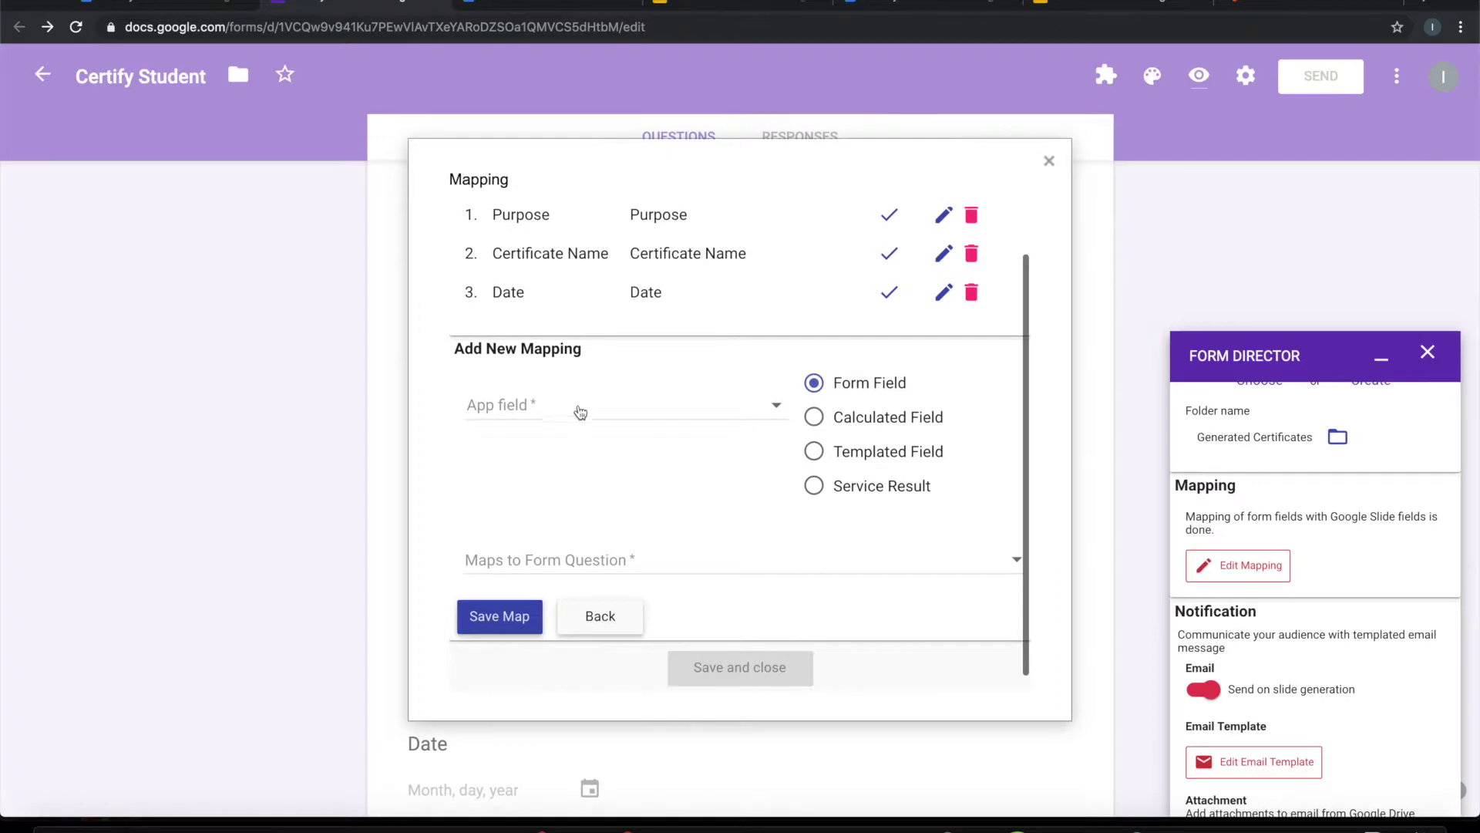
left_click(580, 412)
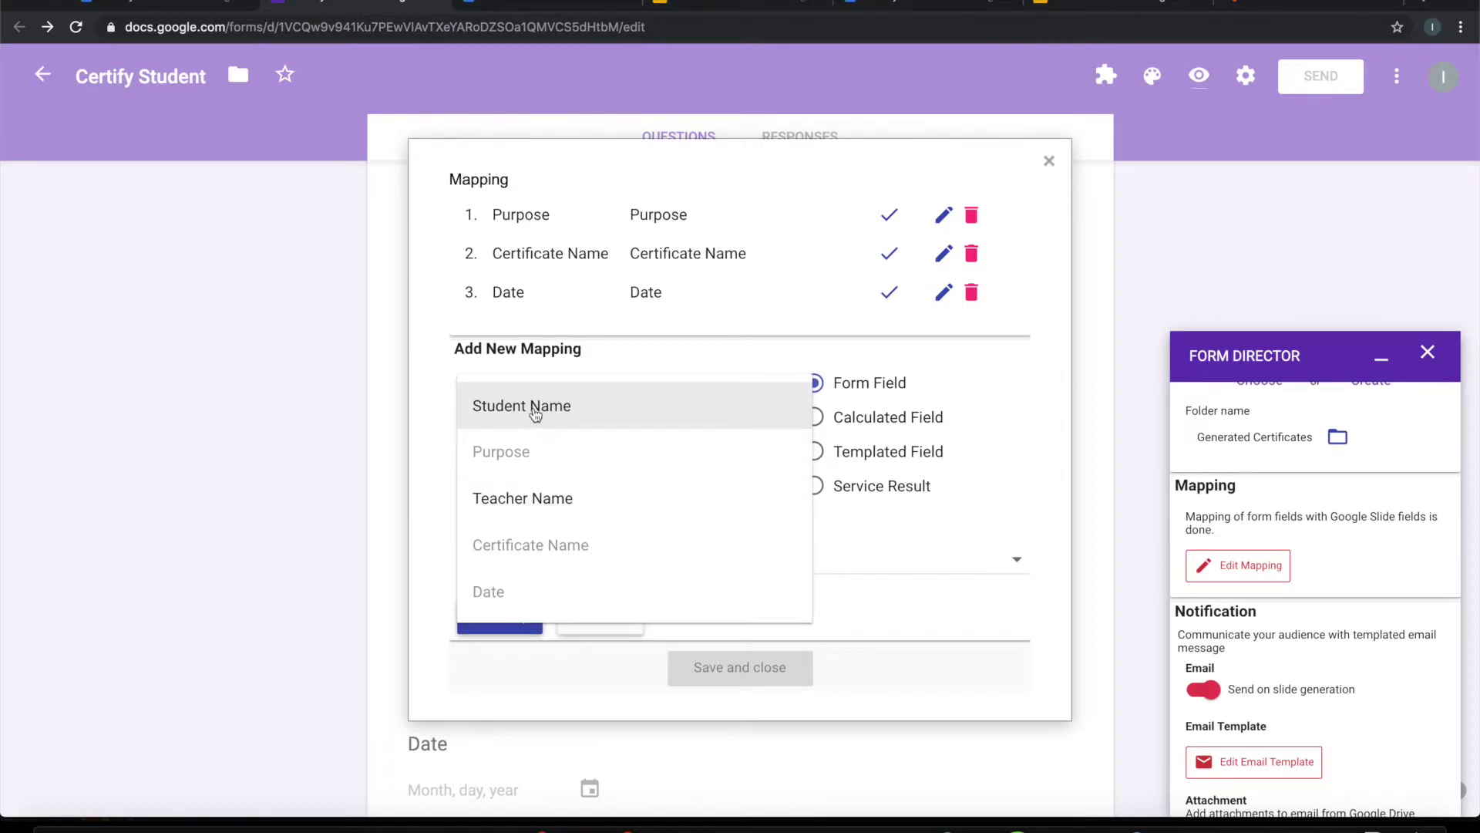
left_click(535, 414)
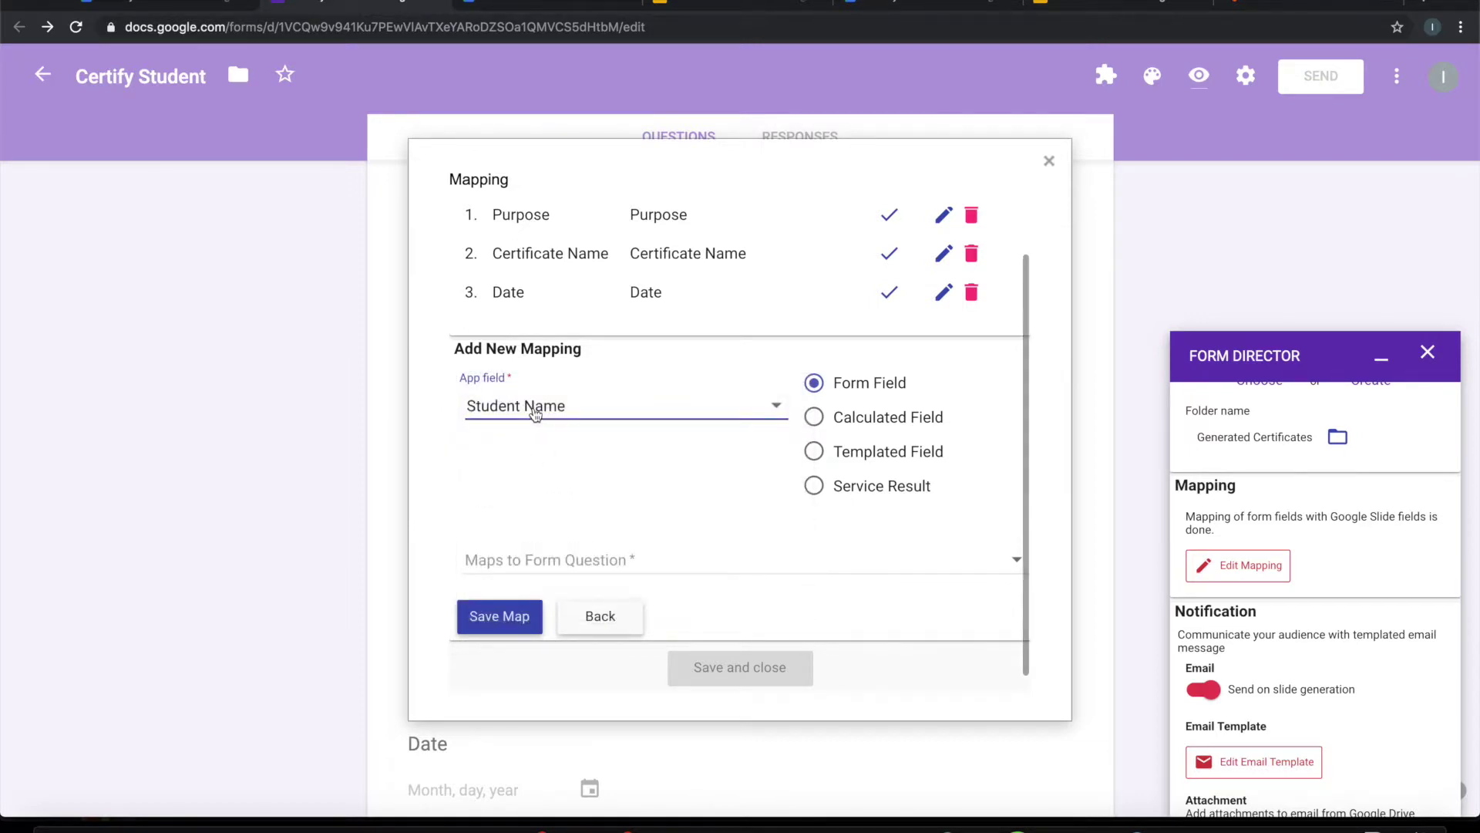
left_click(591, 572)
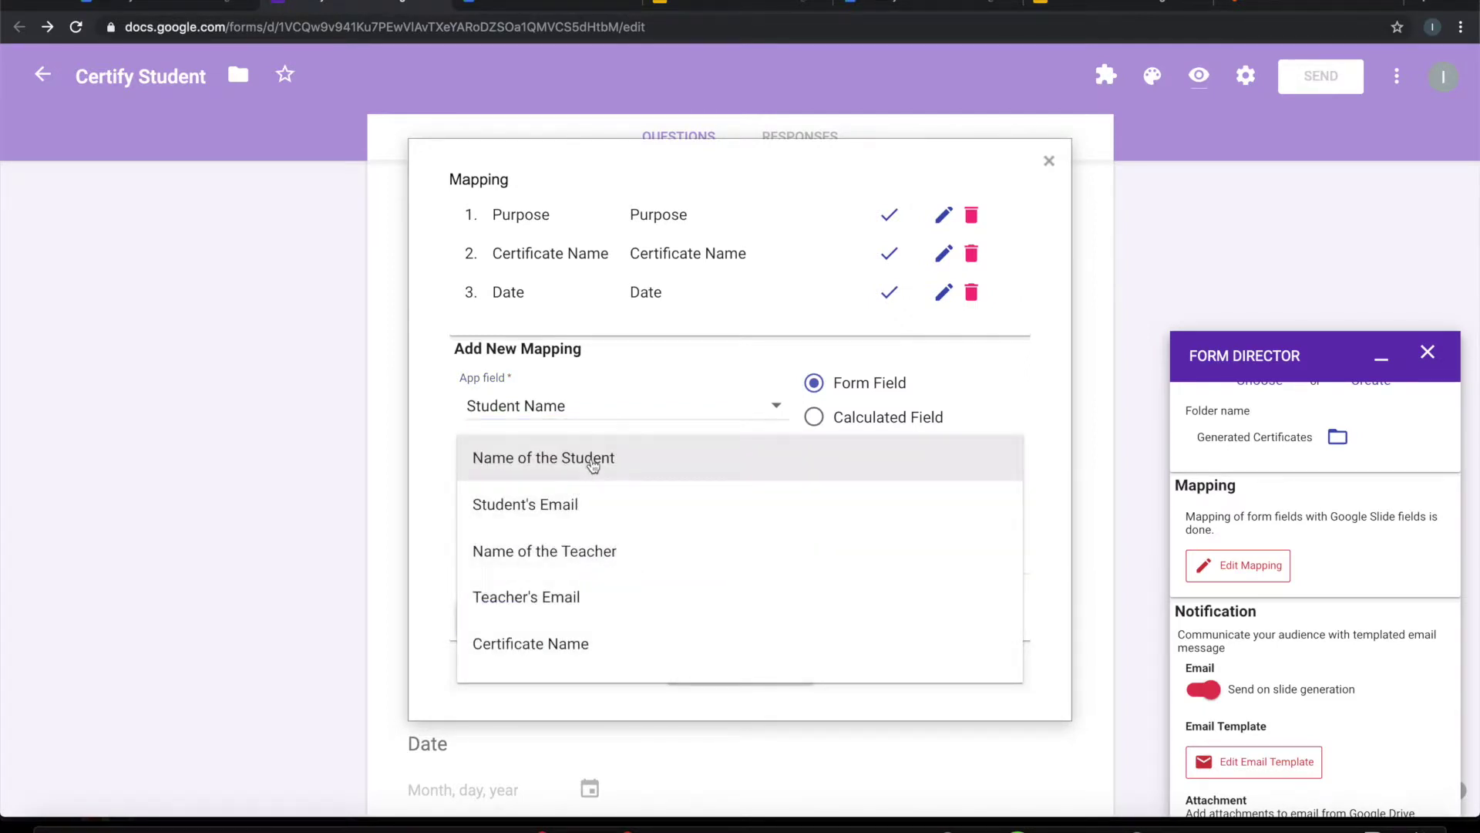
left_click(593, 463)
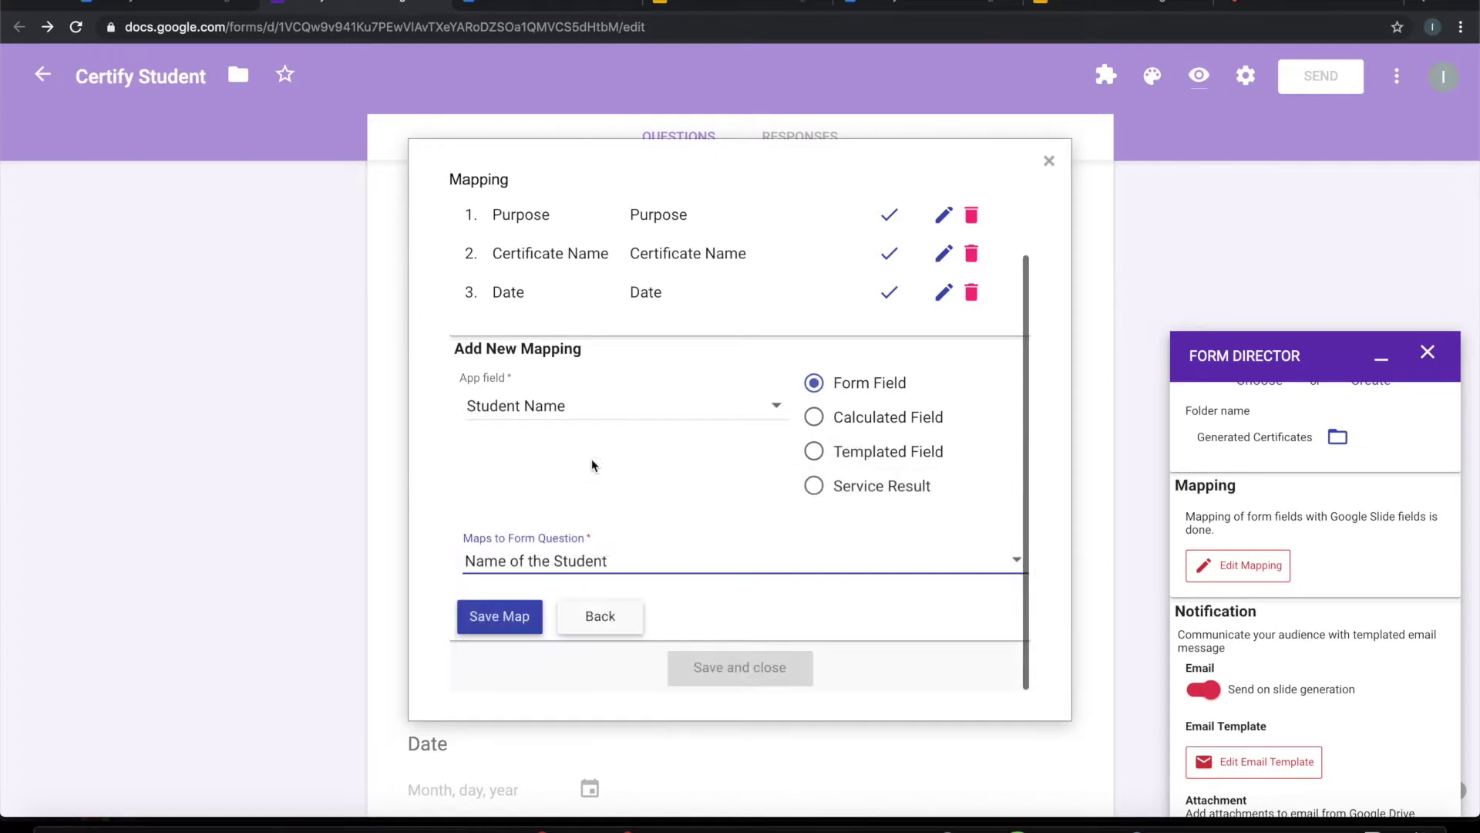
left_click(503, 619)
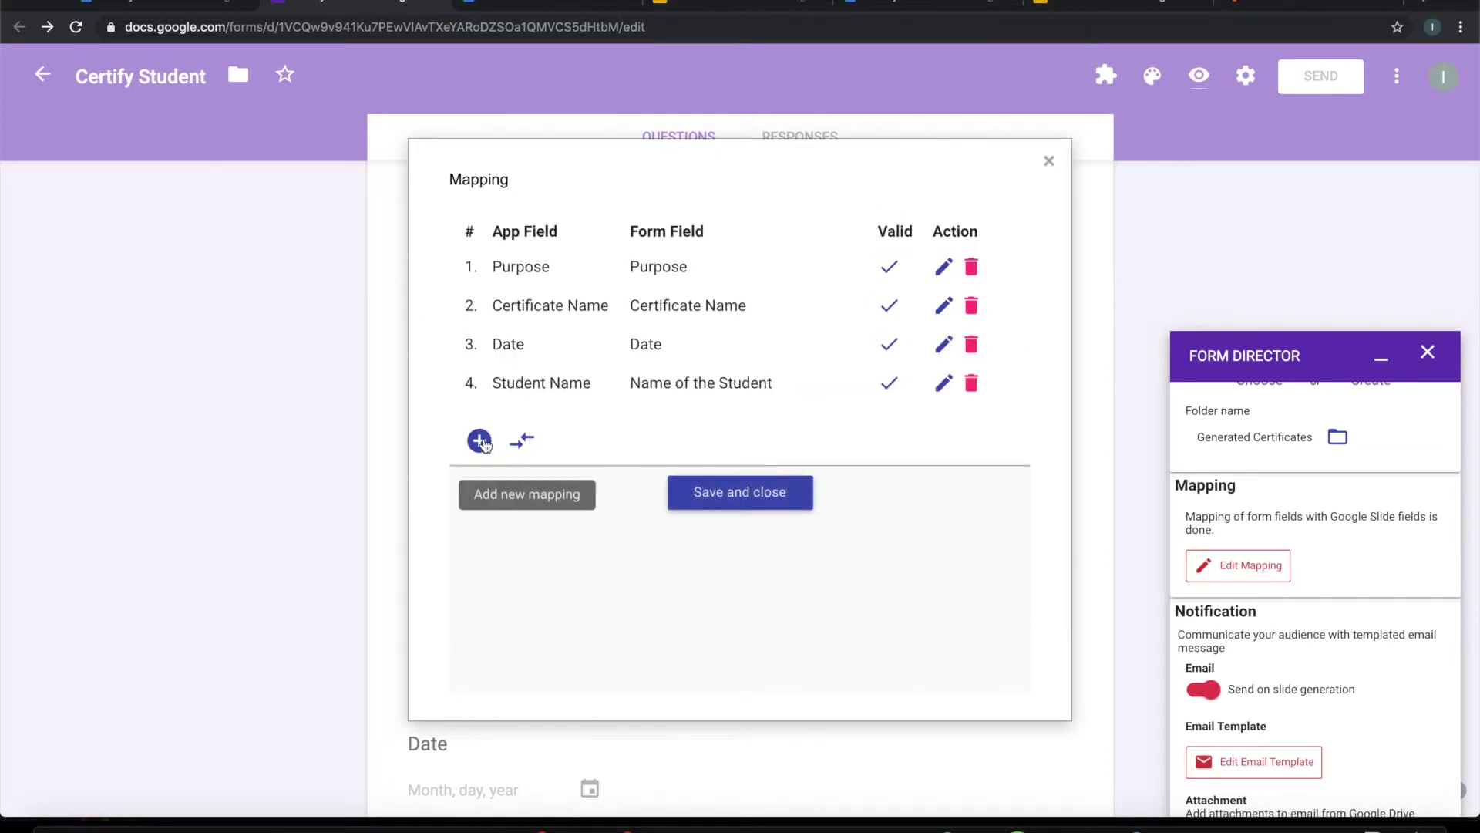
Step: Map Teacher Name to Name of the Teacher, then save and close the mapping
left_click(479, 433)
left_click(545, 501)
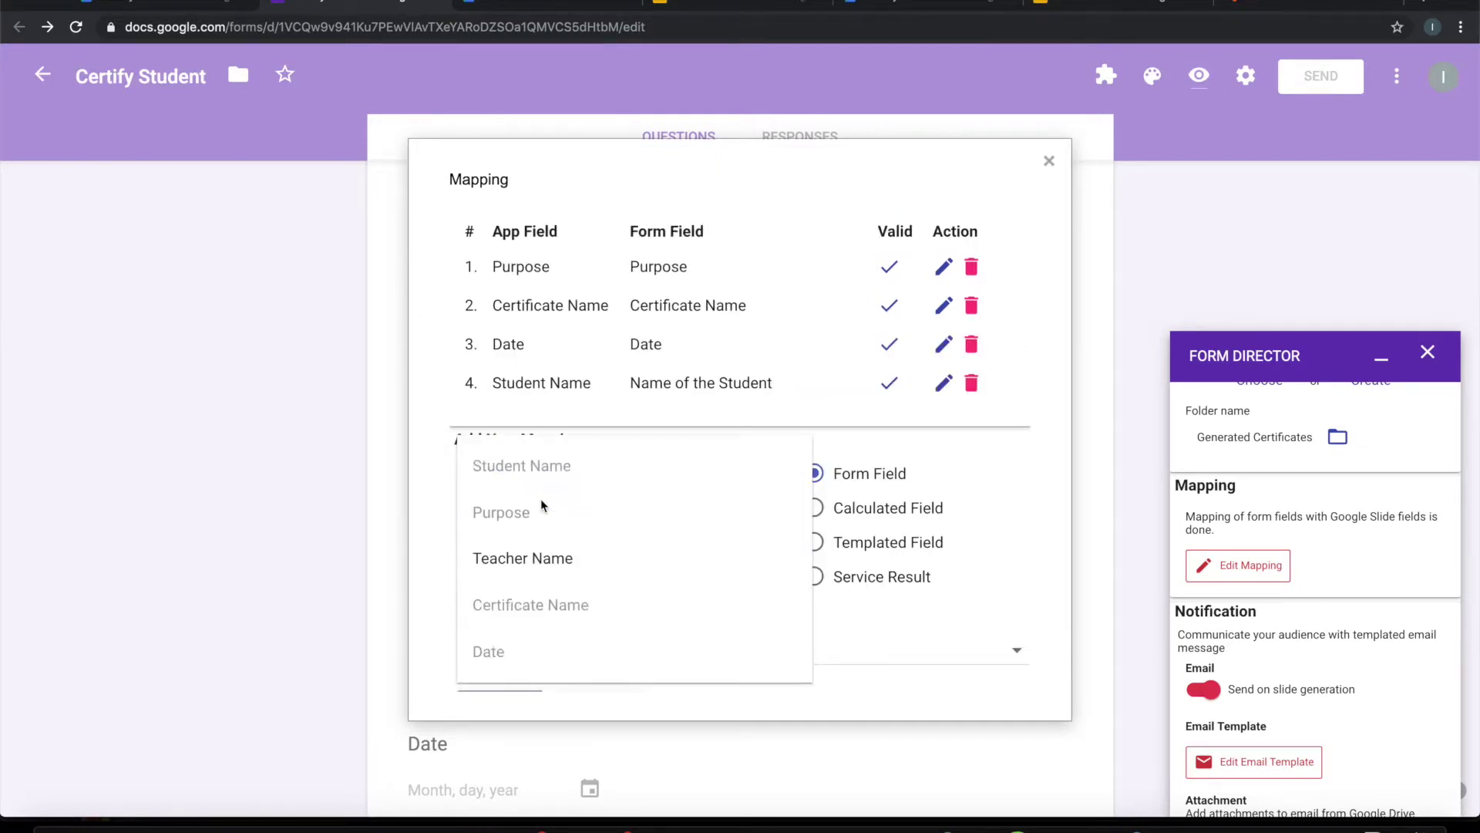
left_click(539, 569)
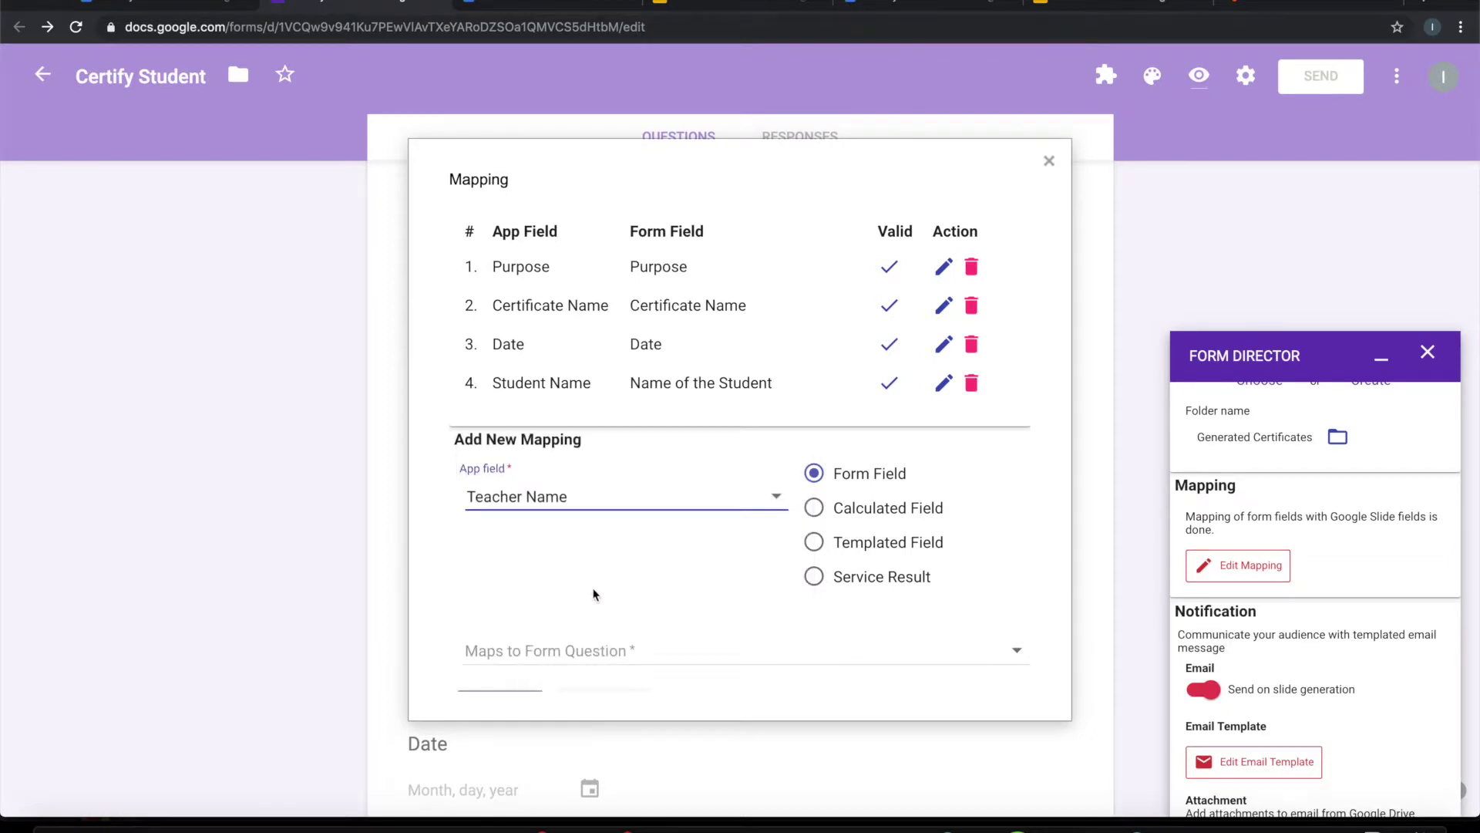
scroll(609, 570, "down", 1)
left_click(604, 556)
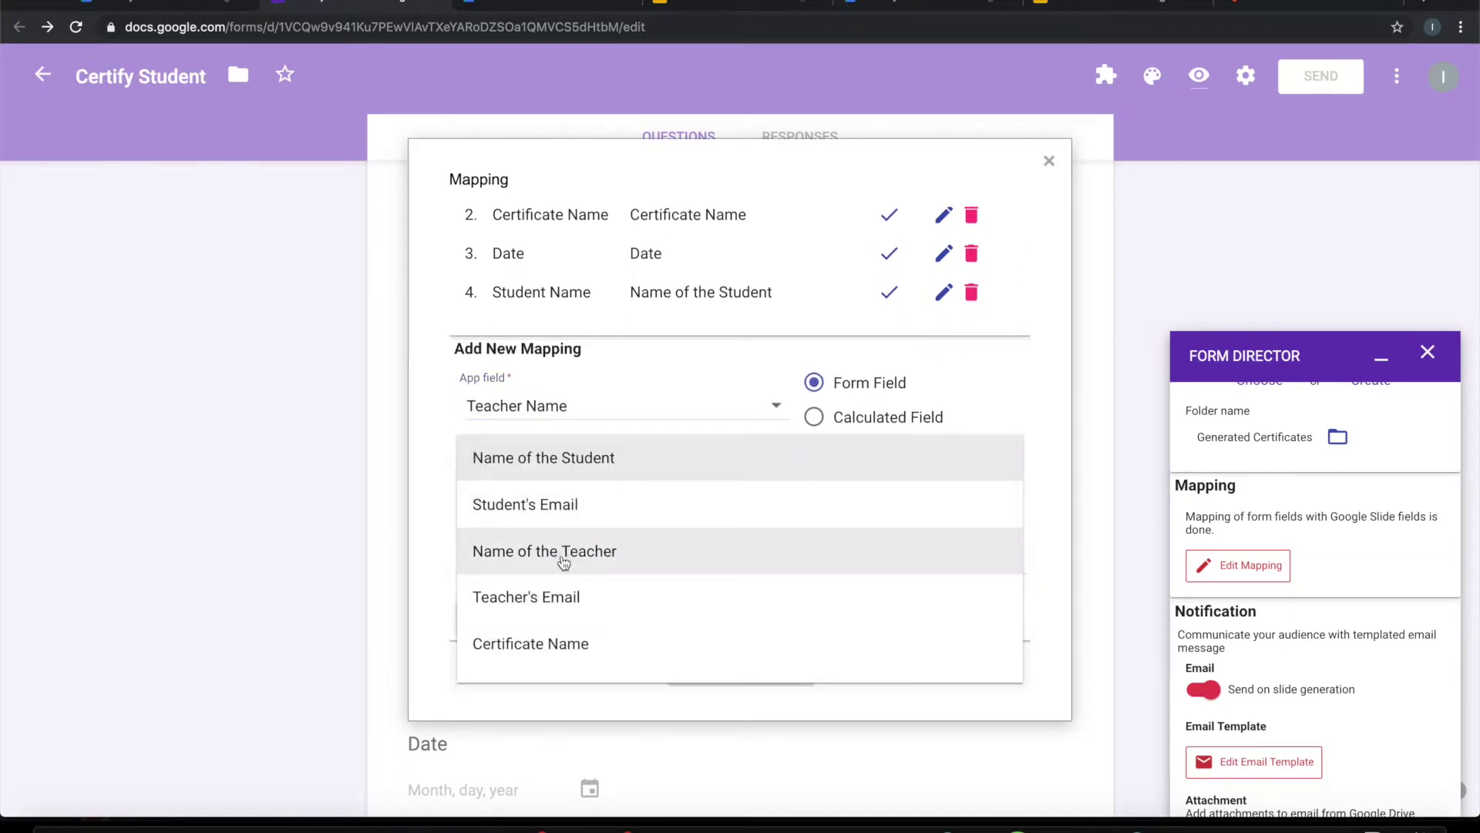
left_click(562, 555)
left_click(522, 602)
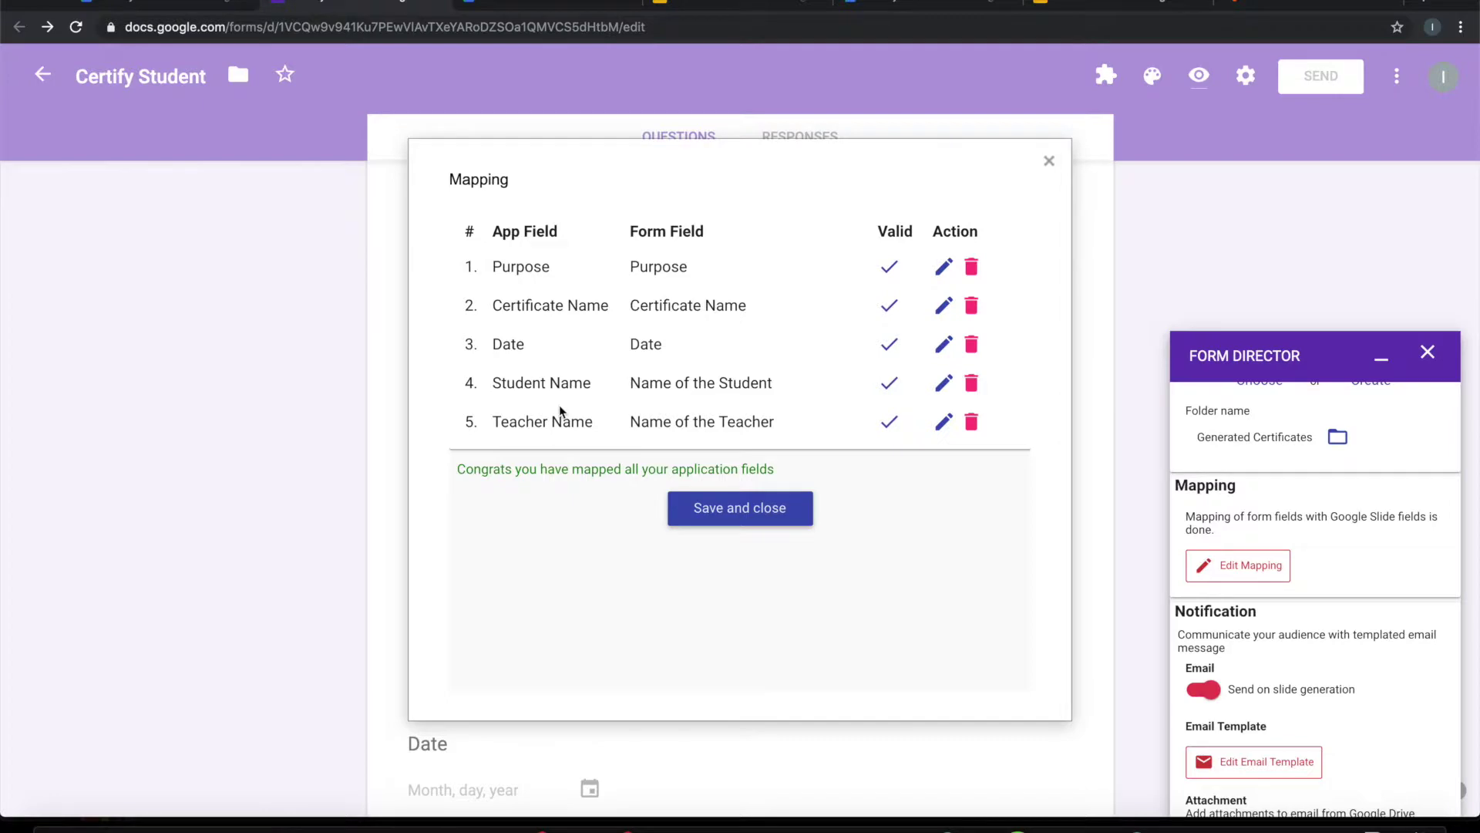
left_click(706, 5)
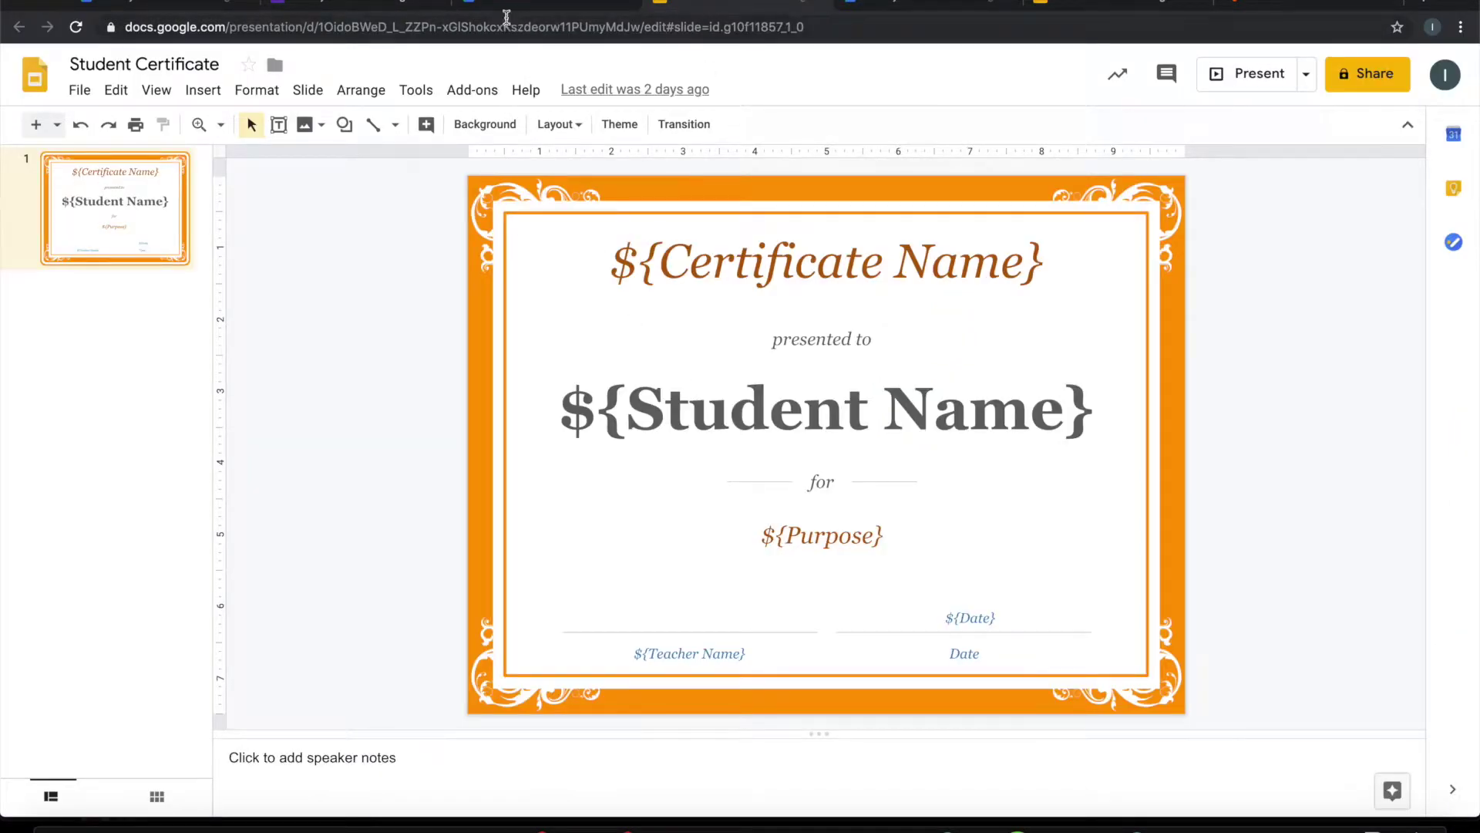
left_click(388, 6)
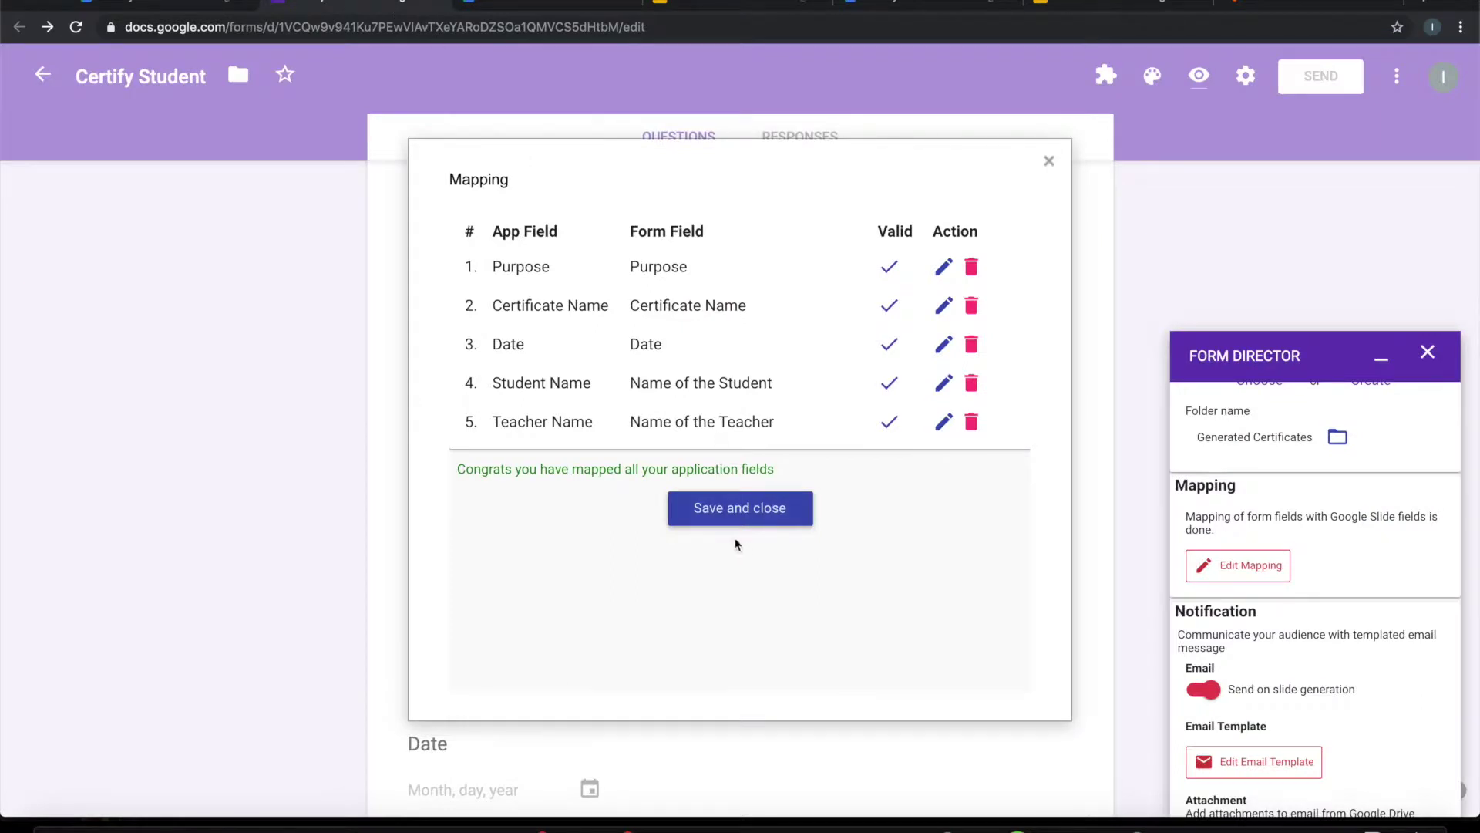
left_click(716, 510)
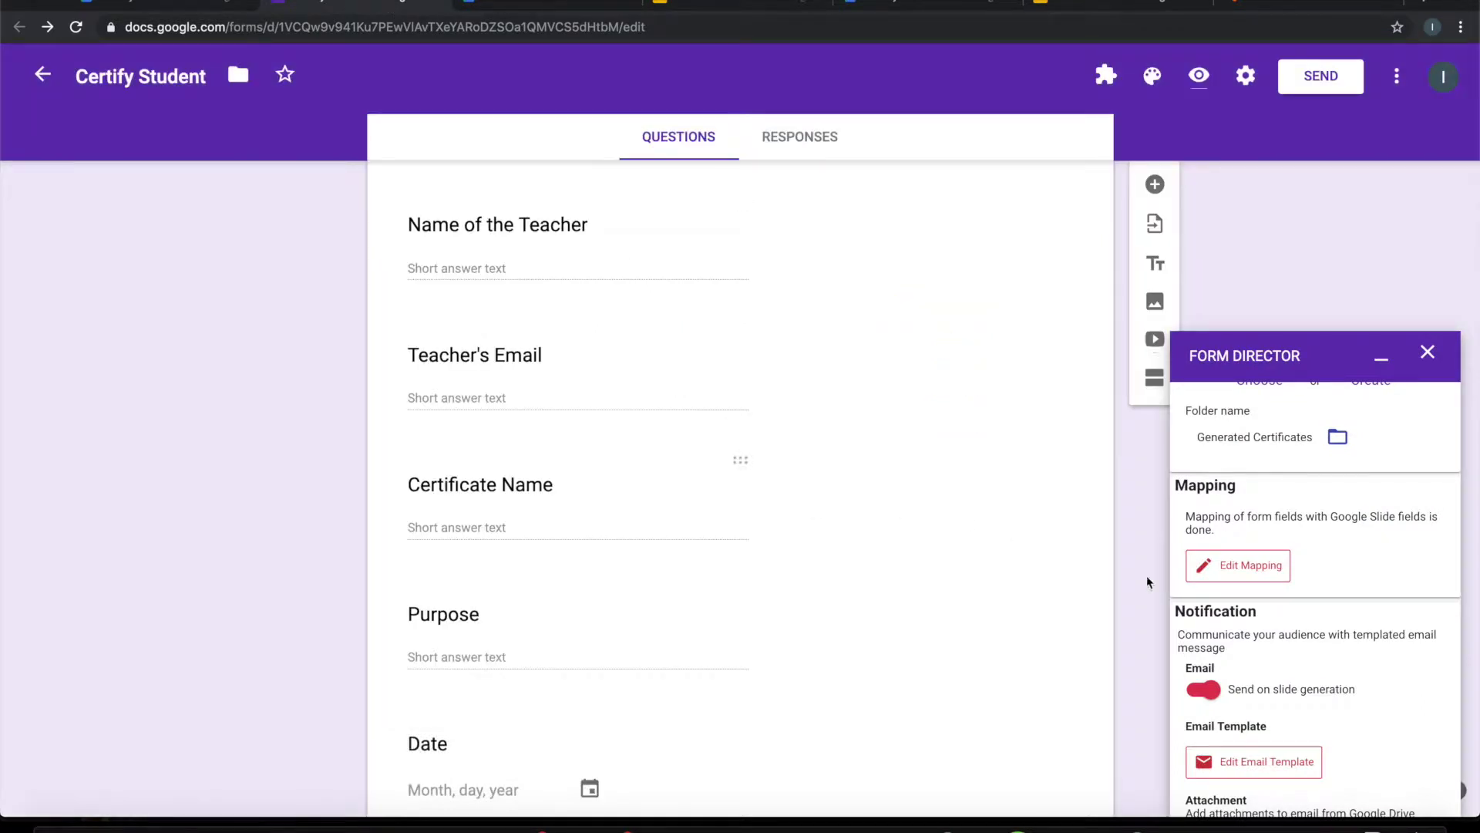
Step: Open Edit Email Template under Form Director's Notification section
scroll(1262, 650, "down", 3)
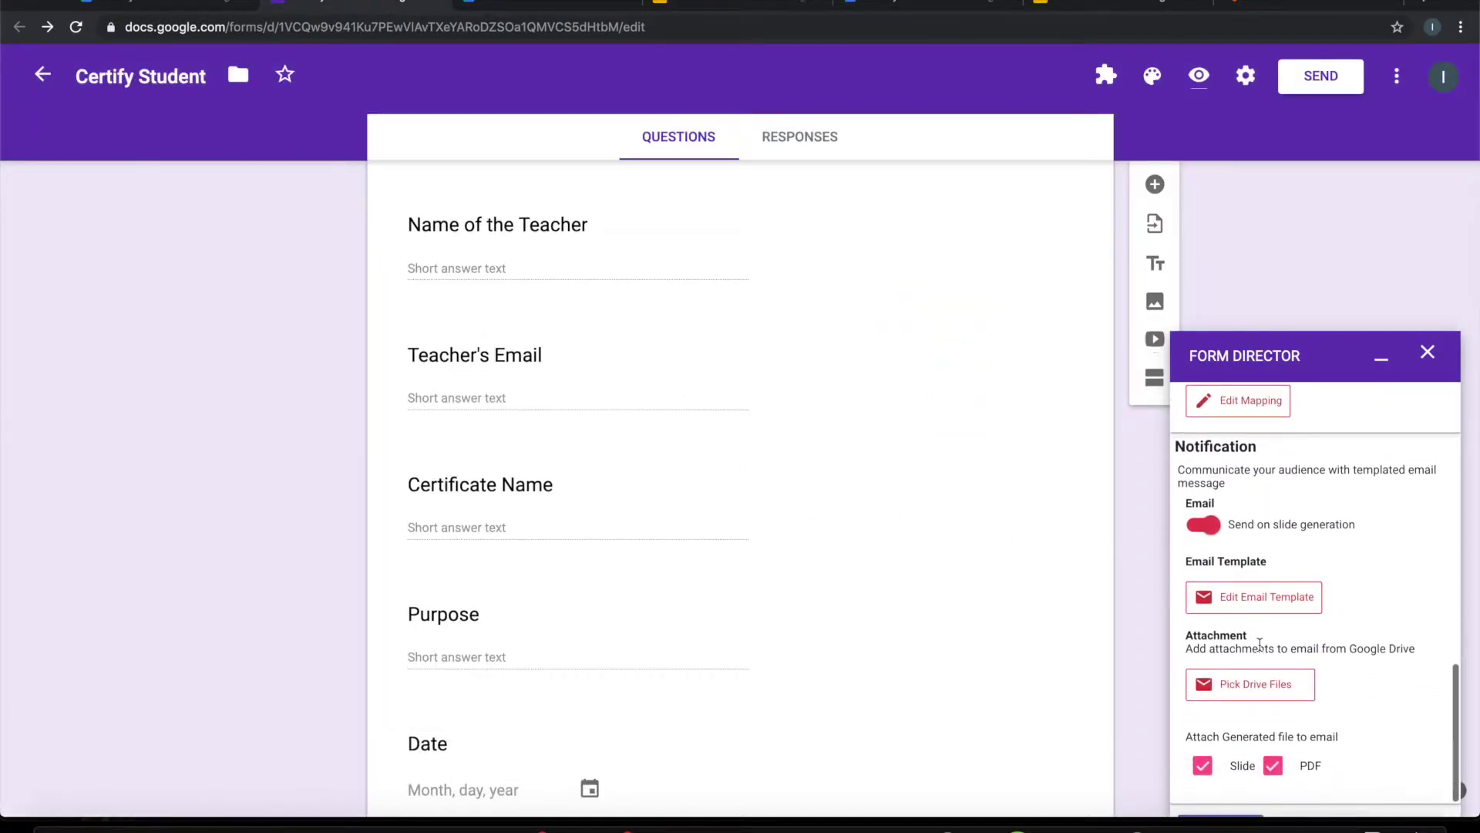
scroll(1261, 651, "down", 1)
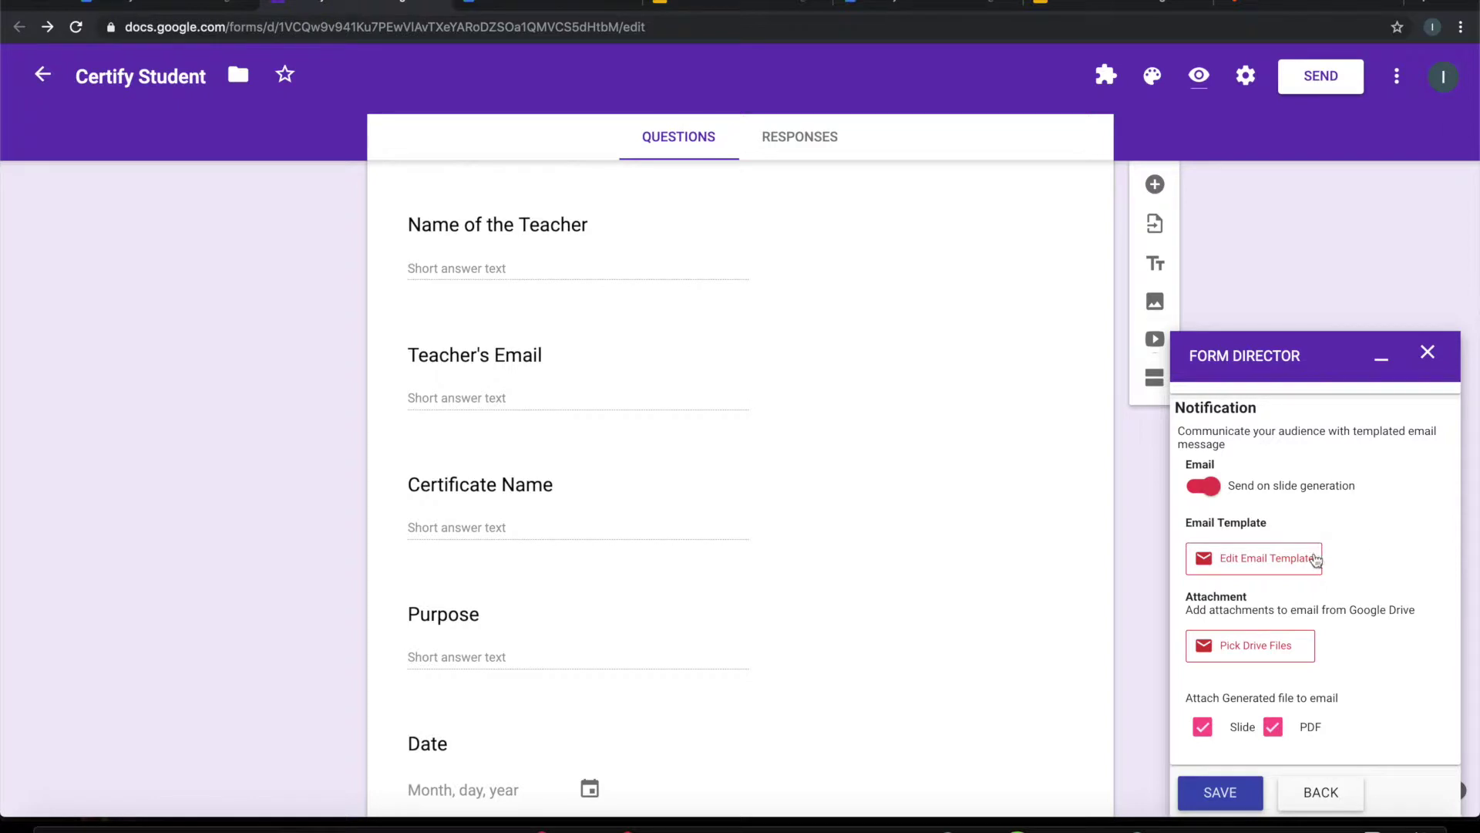
left_click(1245, 565)
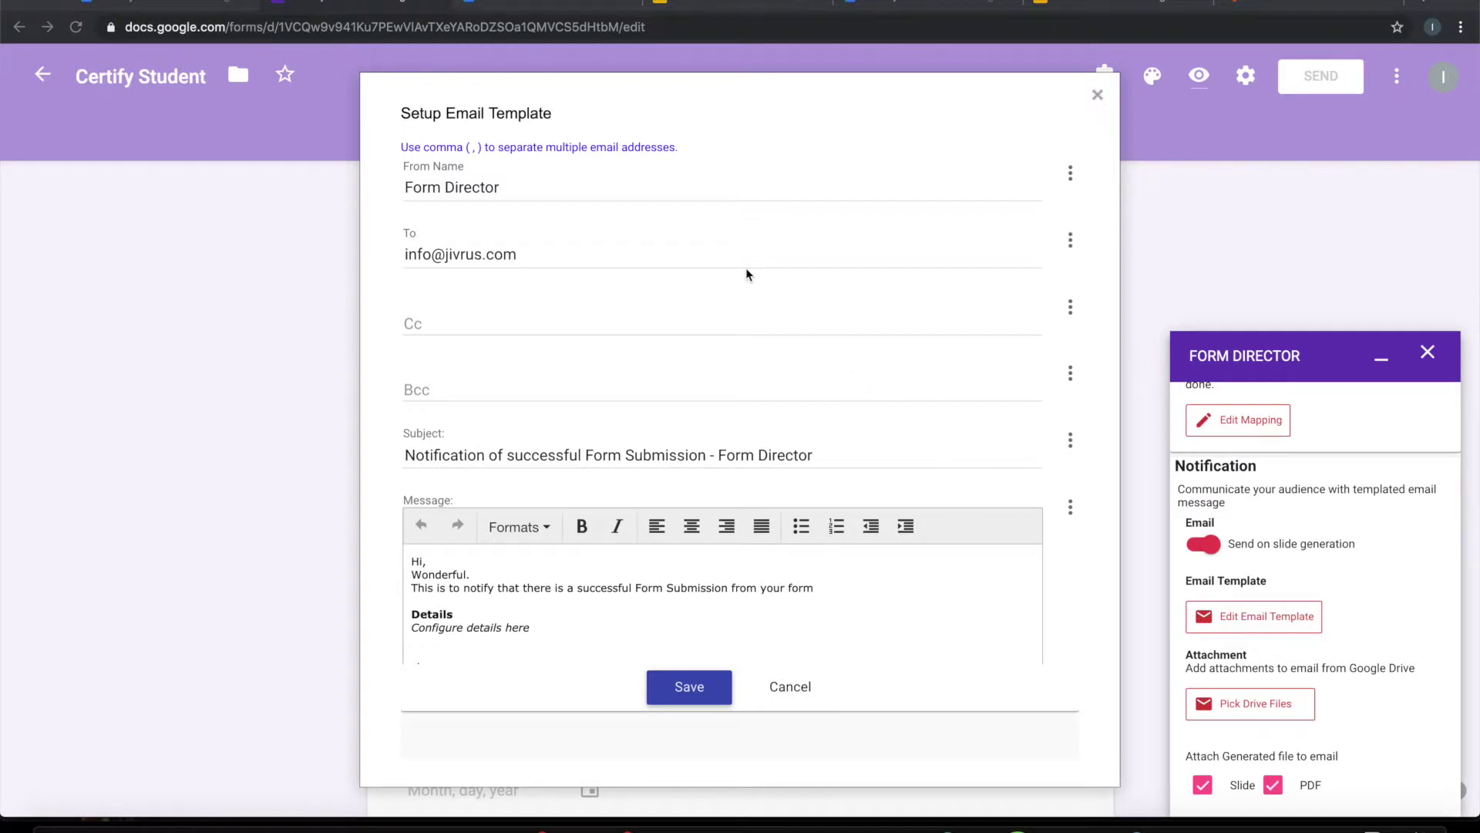
Step: Replace the From Name with 'Modern School' and select the preset To address
left_click_drag(530, 189, 324, 188)
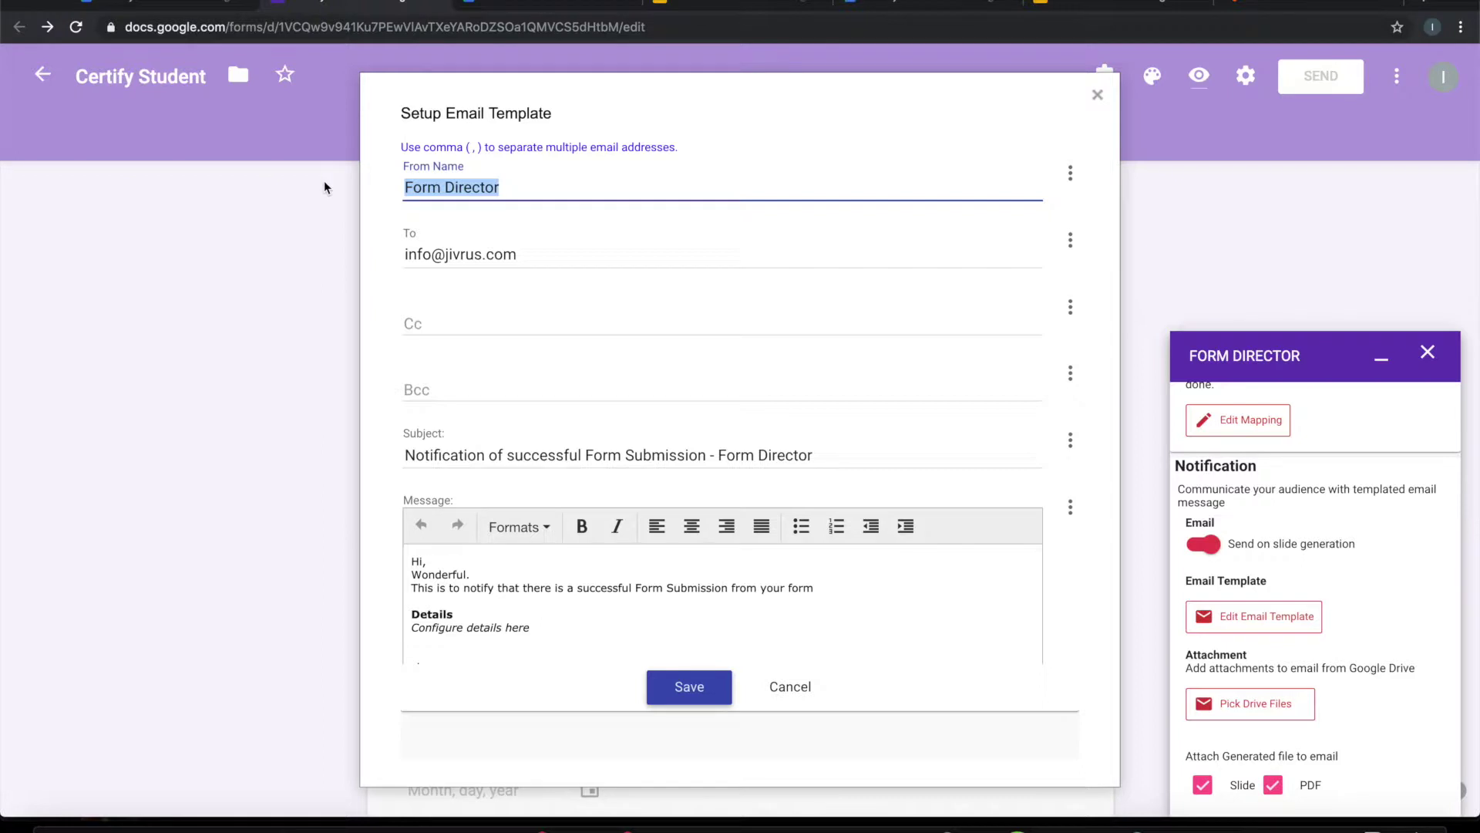
type("Mor")
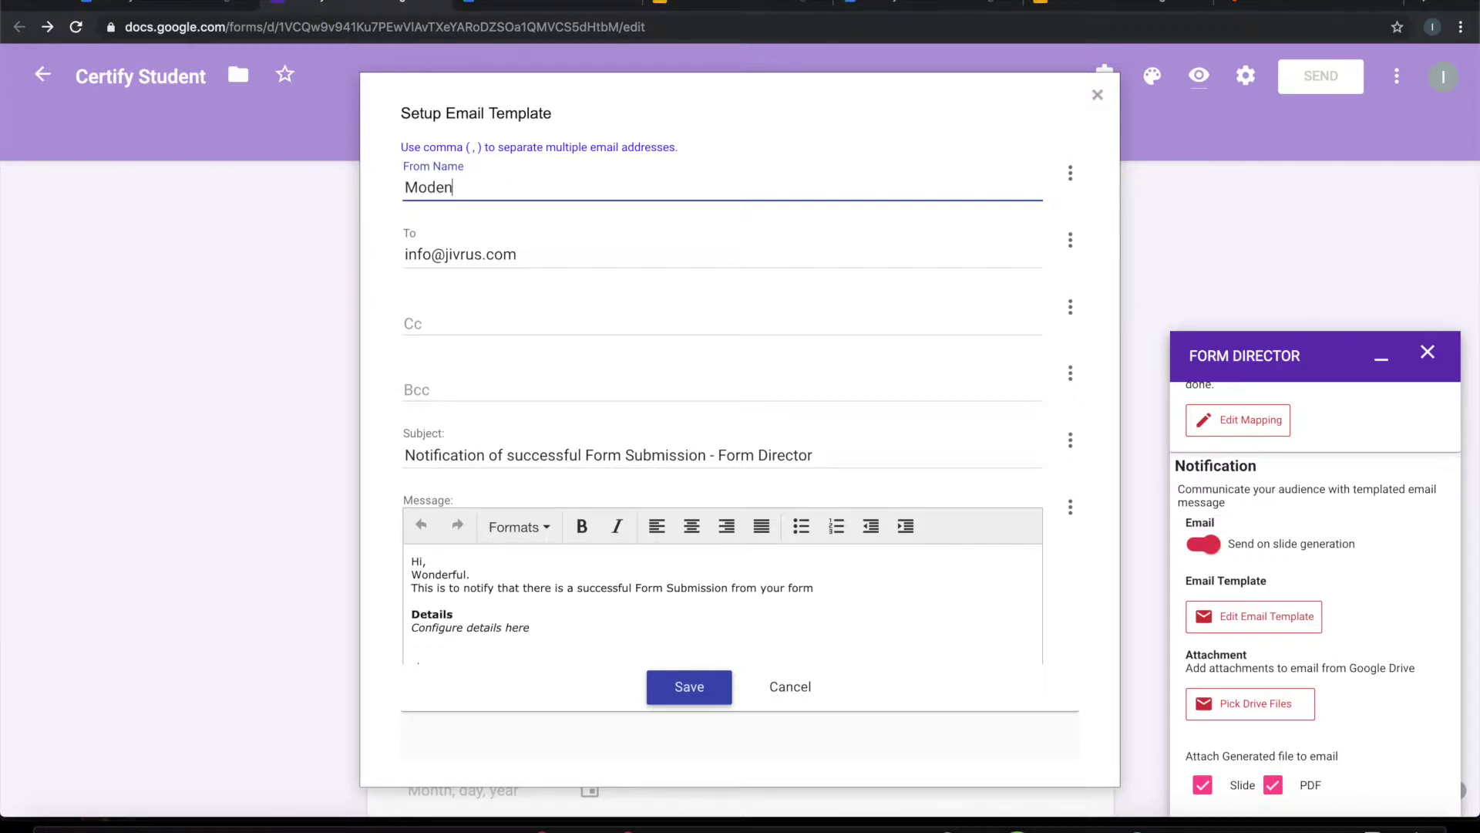
type("ern School")
key("Tab")
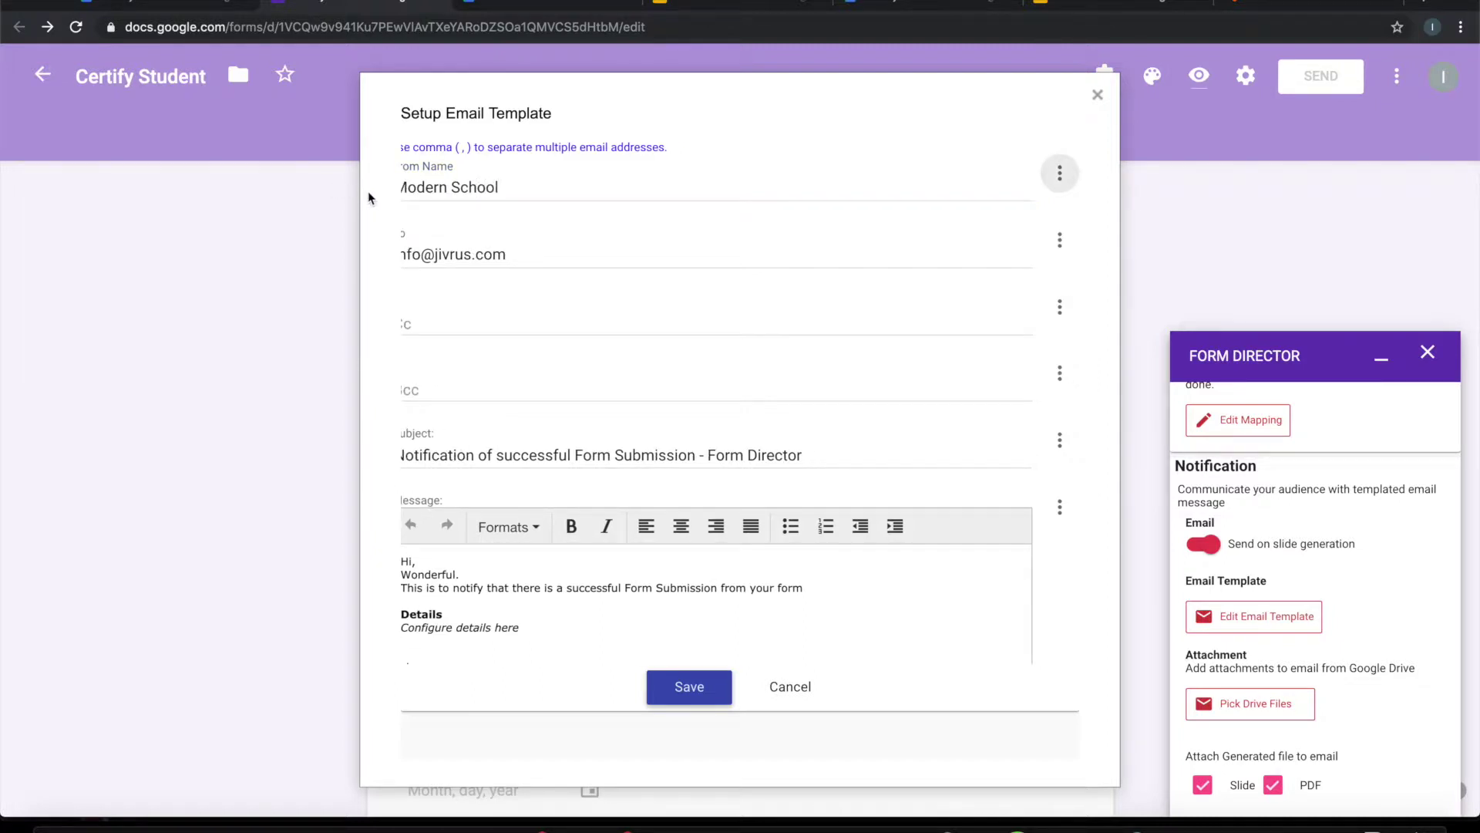
key("shift+Tab")
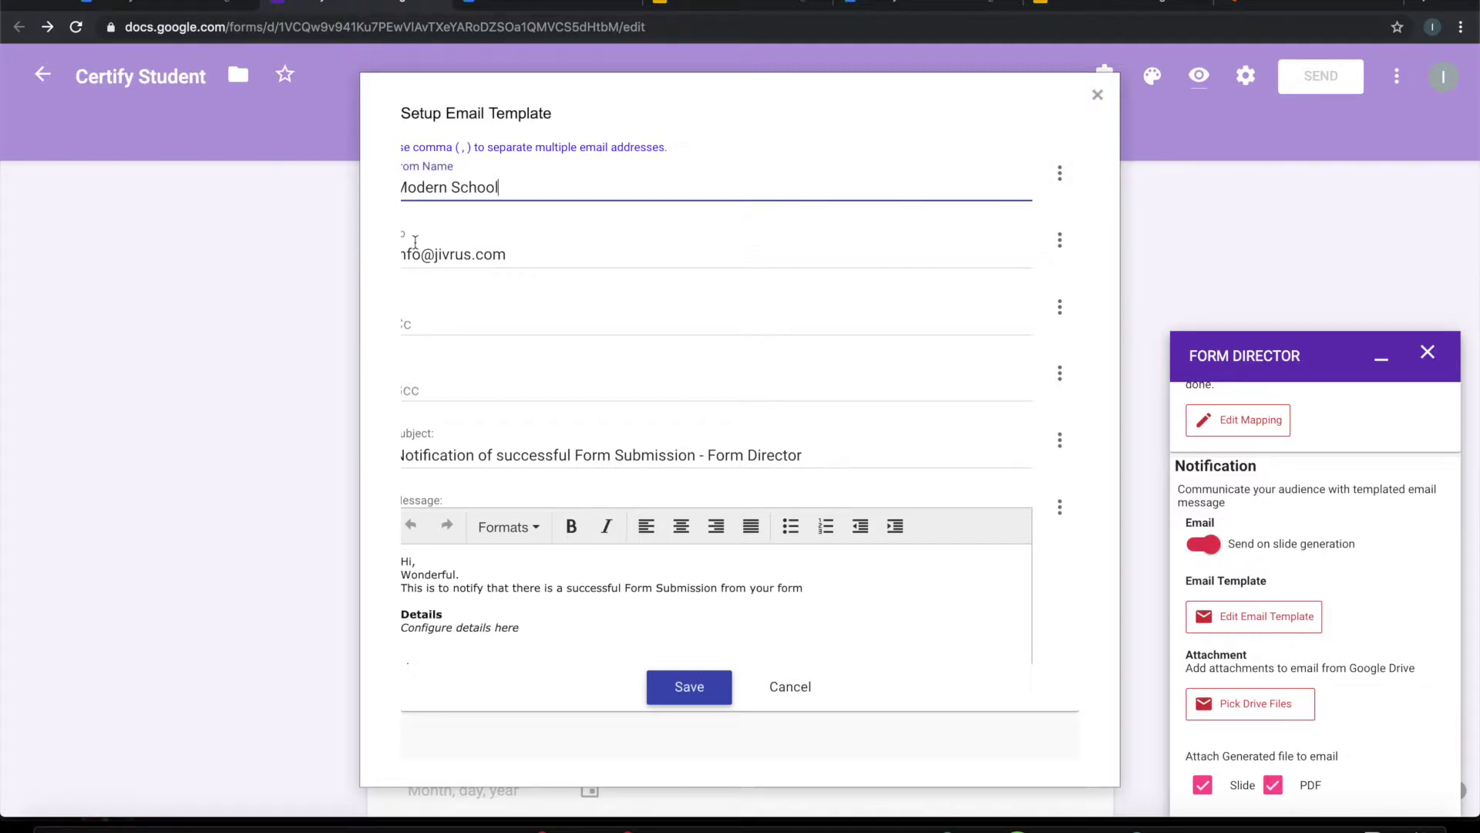
key("Home")
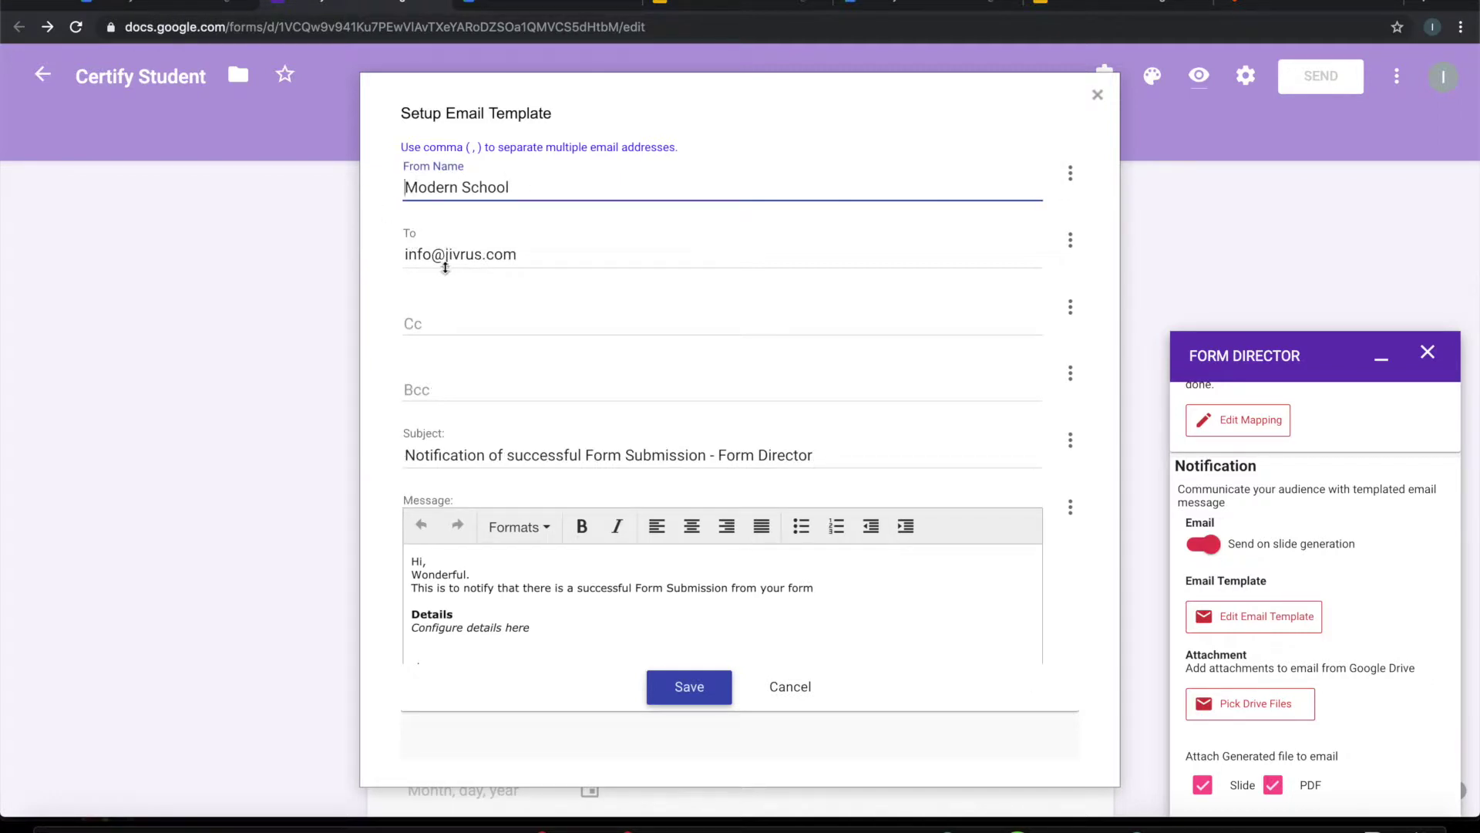
left_click_drag(545, 254, 333, 269)
Step: Set To to the ${Student's Email} field and Cc to the ${Teacher's Email} field
key("BackSpace")
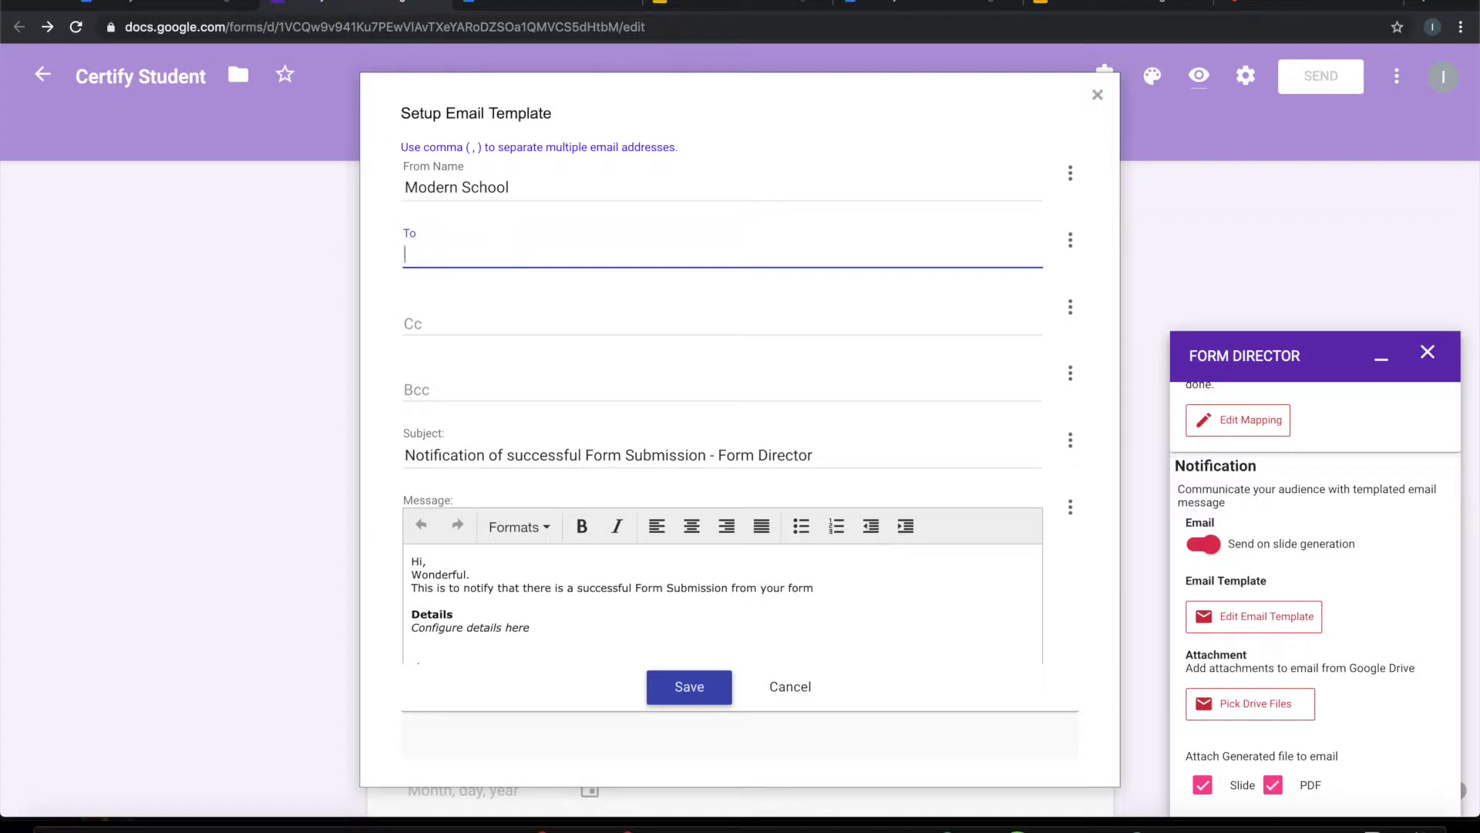
left_click(1070, 239)
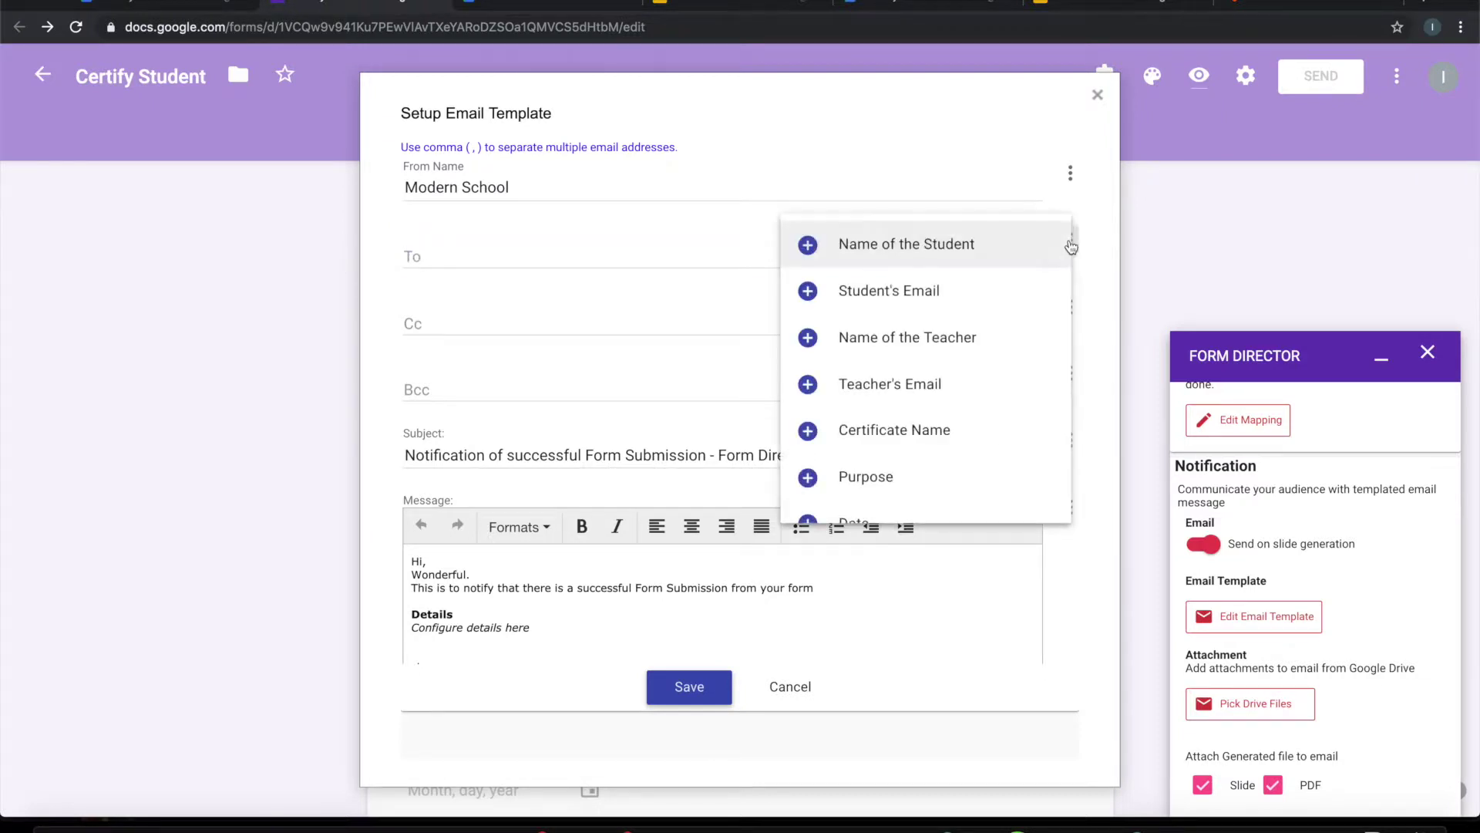
left_click(905, 299)
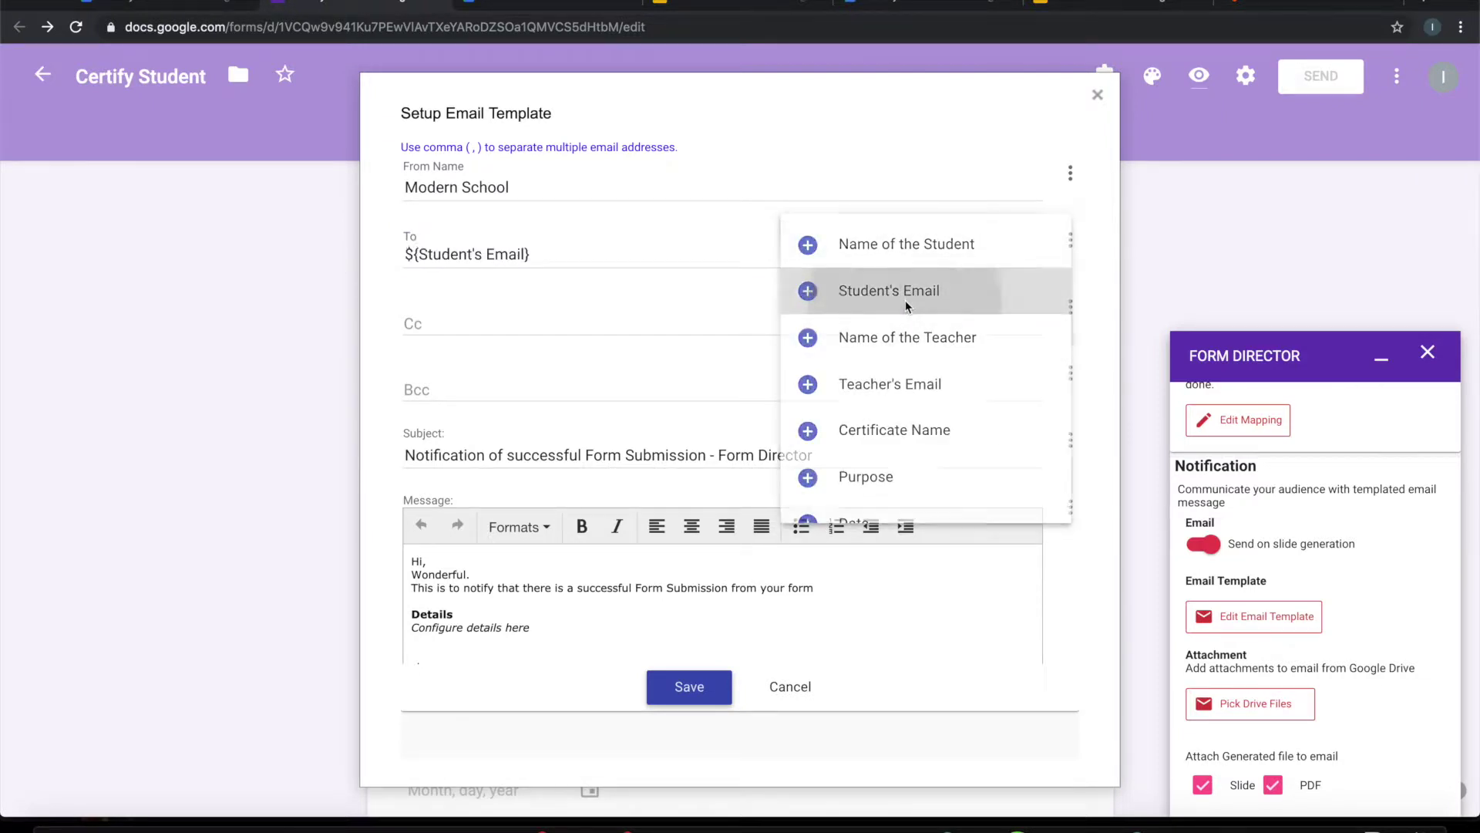
left_click(542, 320)
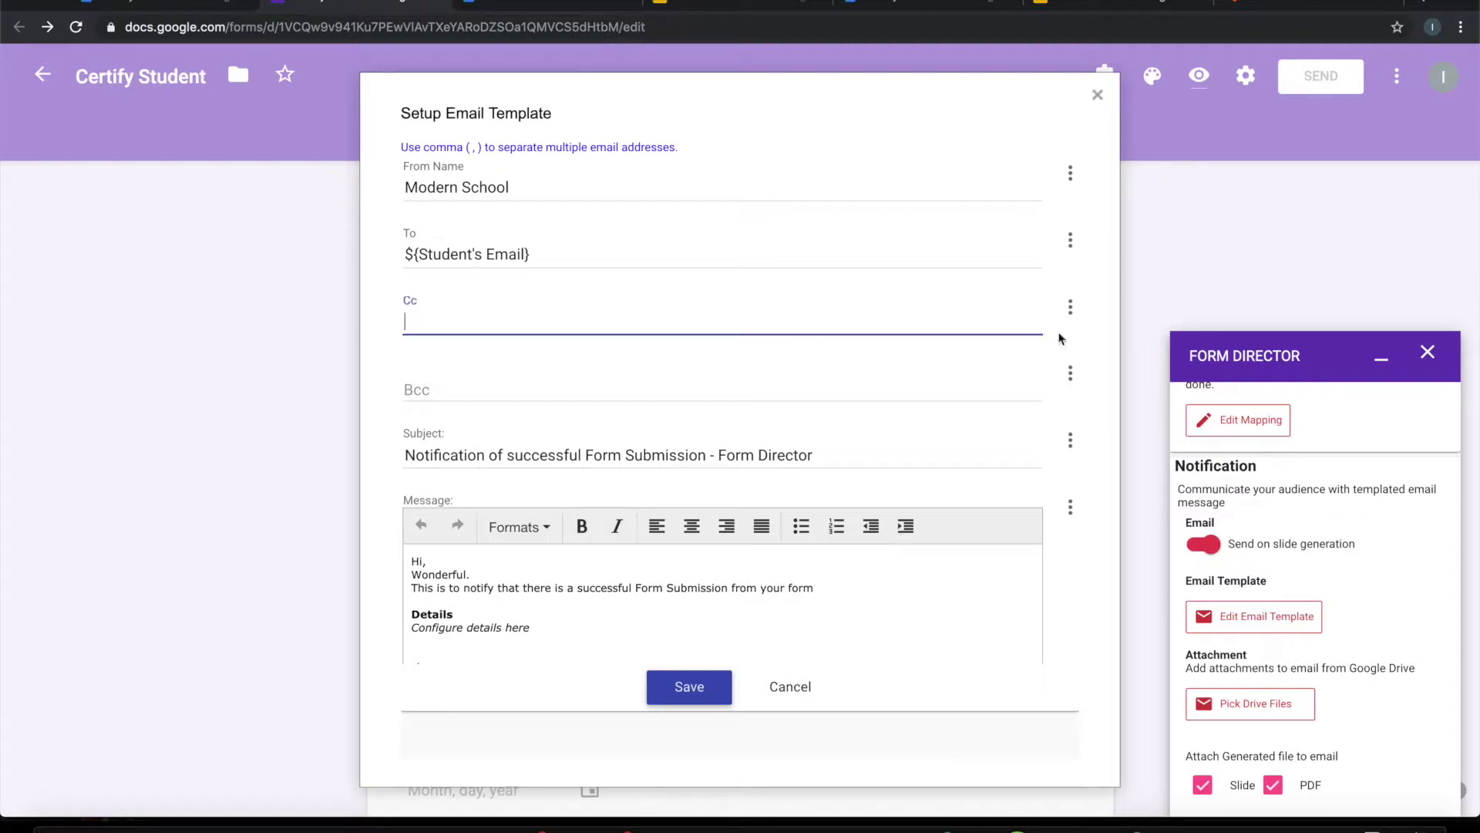
left_click(1070, 307)
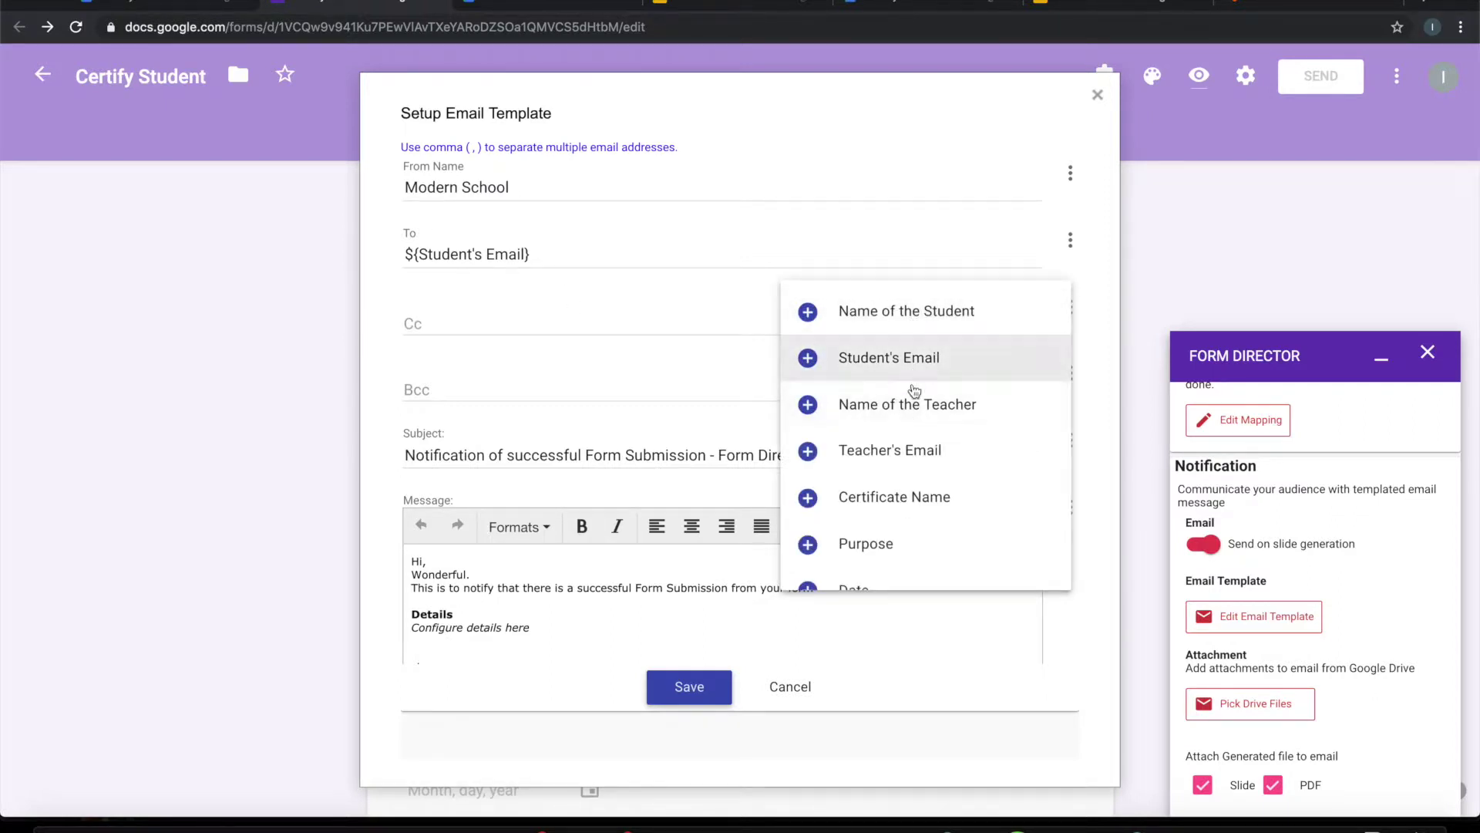
left_click(879, 450)
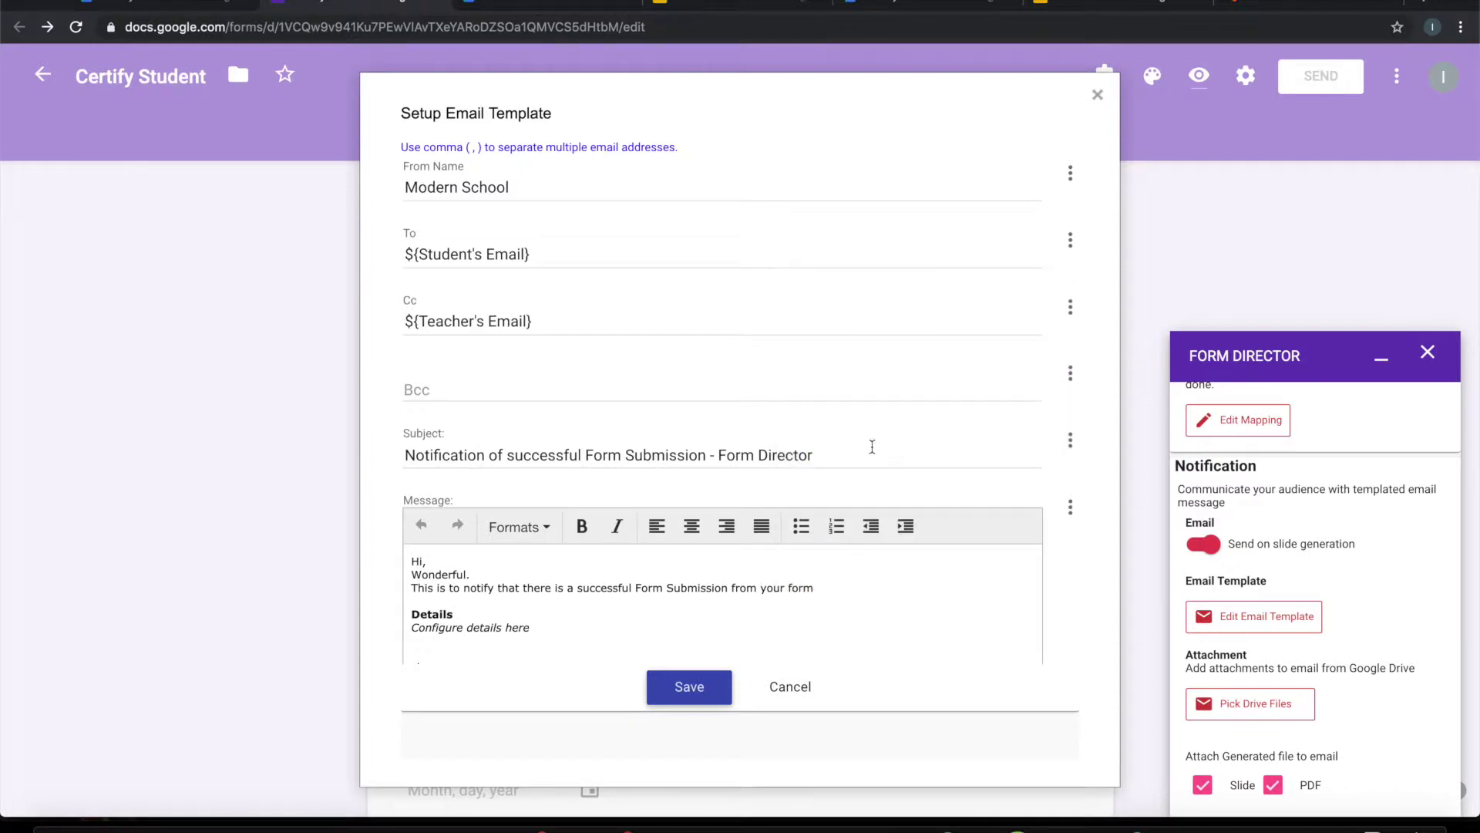
Step: Delete the default subject line text
left_click(573, 383)
scroll(639, 420, "down", 3)
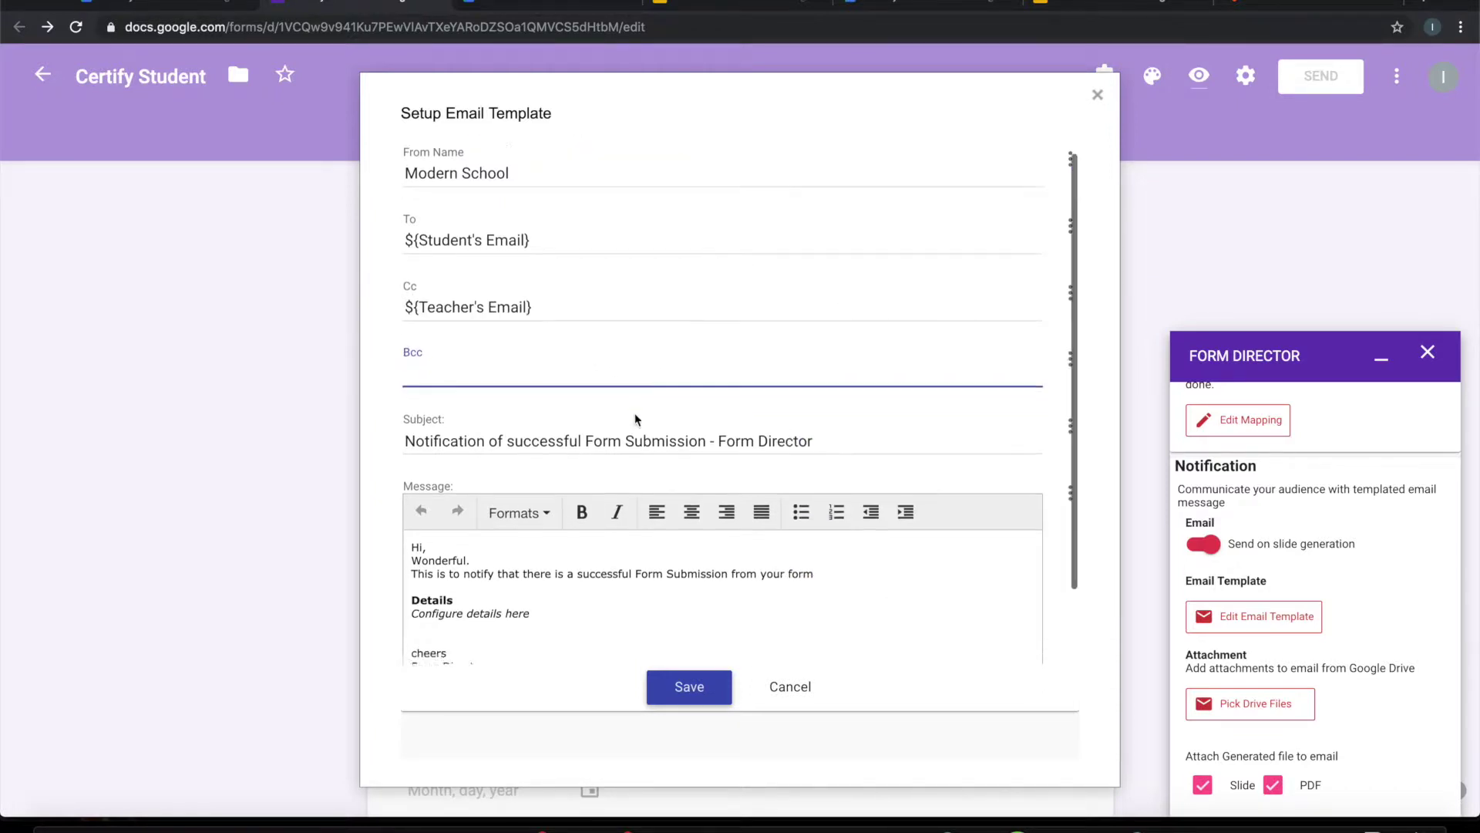
left_click_drag(855, 359, 403, 355)
key("BackSpace")
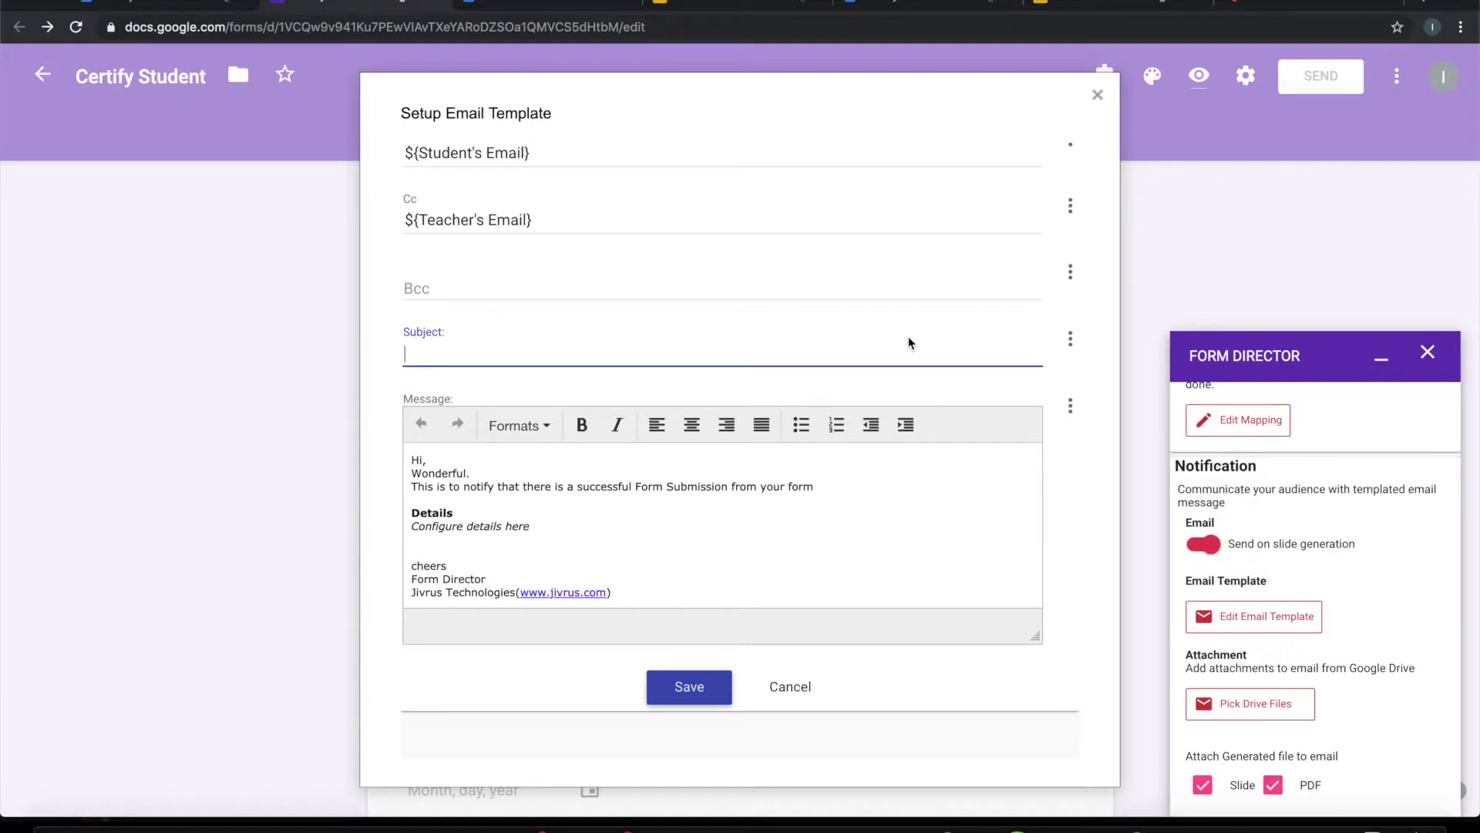
Step: Set the subject to ${Certificate Name} - ${Name of the Student}
left_click(1070, 338)
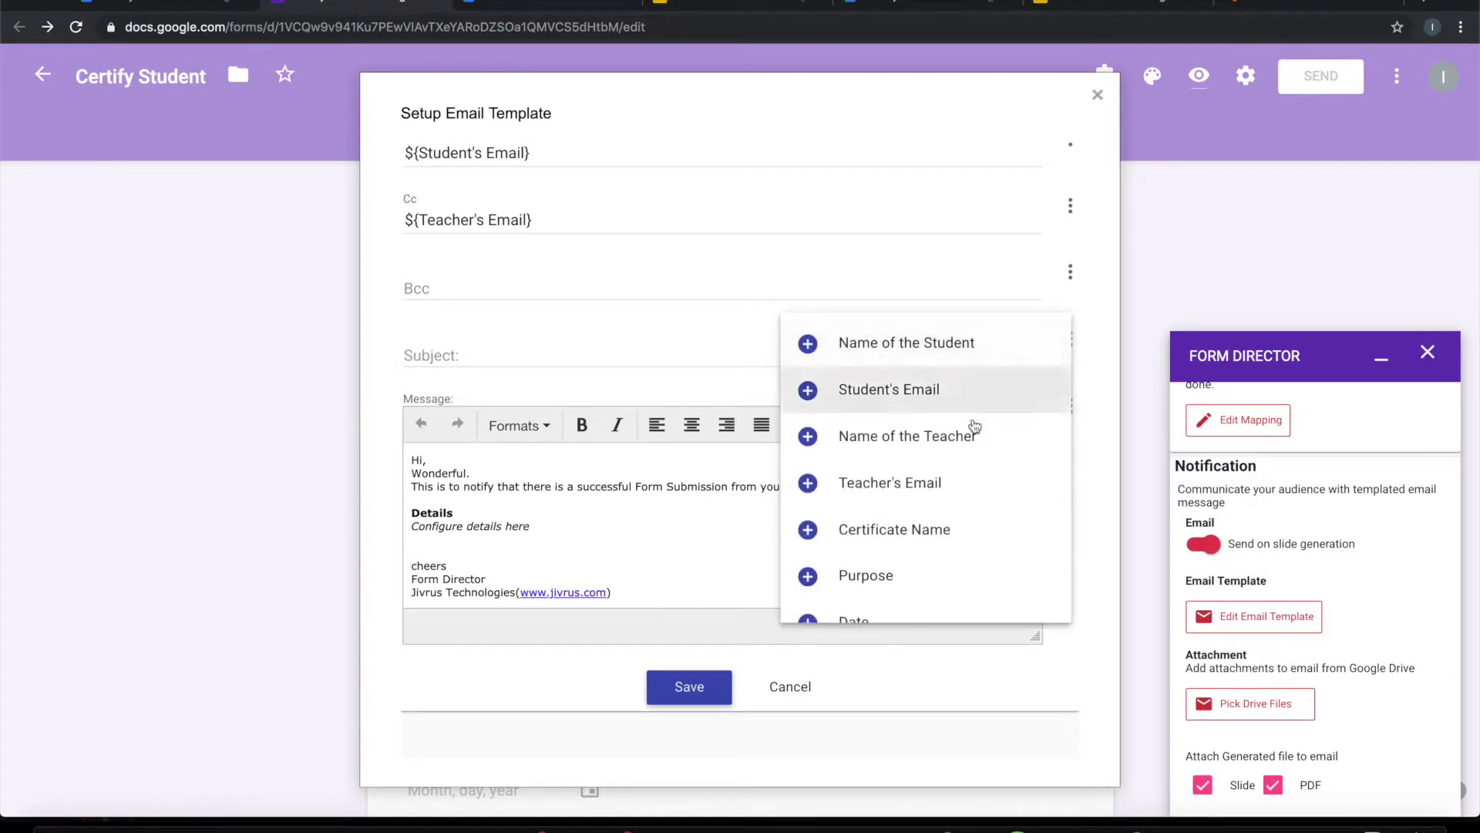
left_click(897, 535)
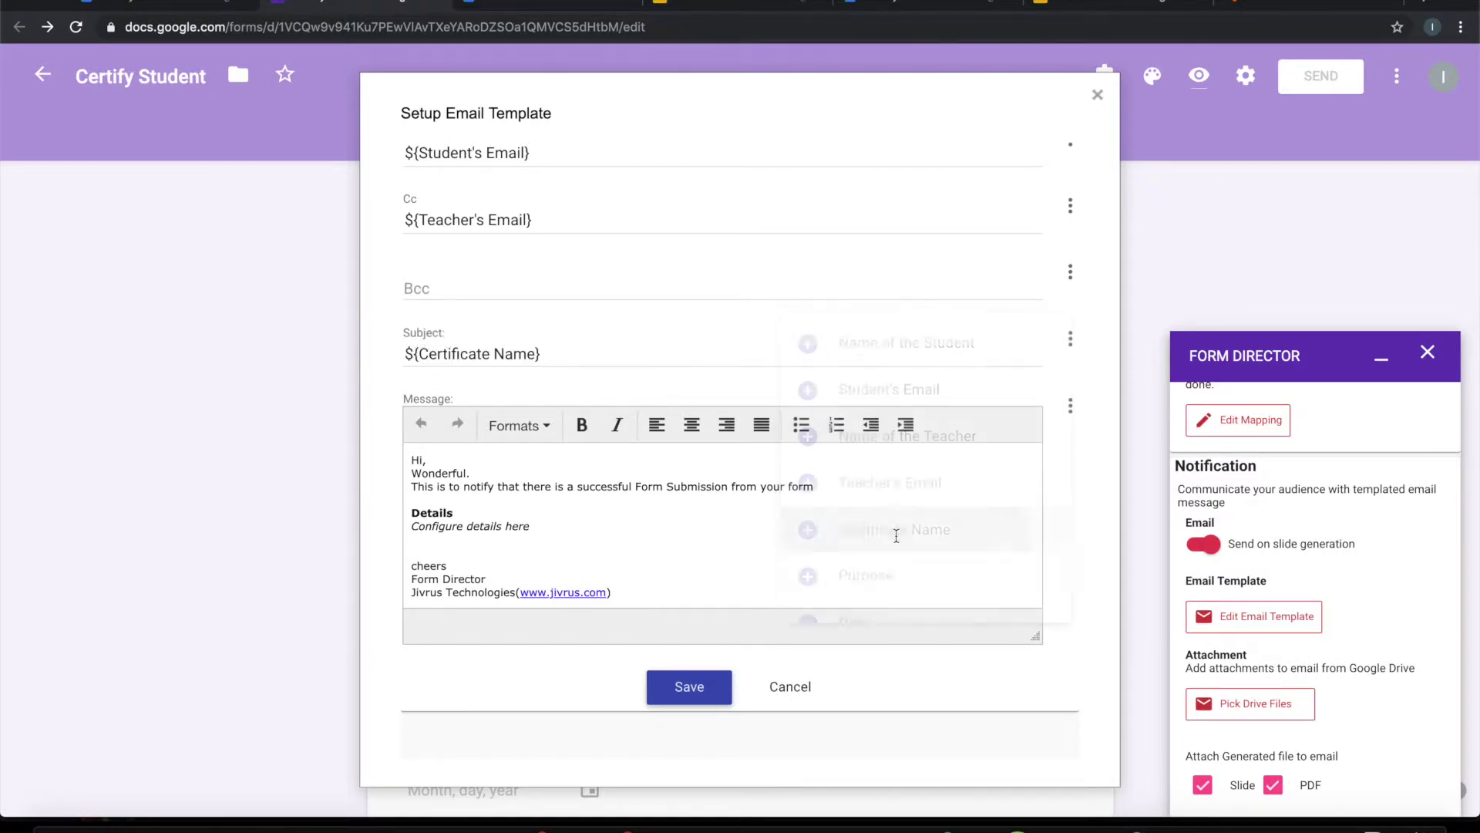
left_click(747, 349)
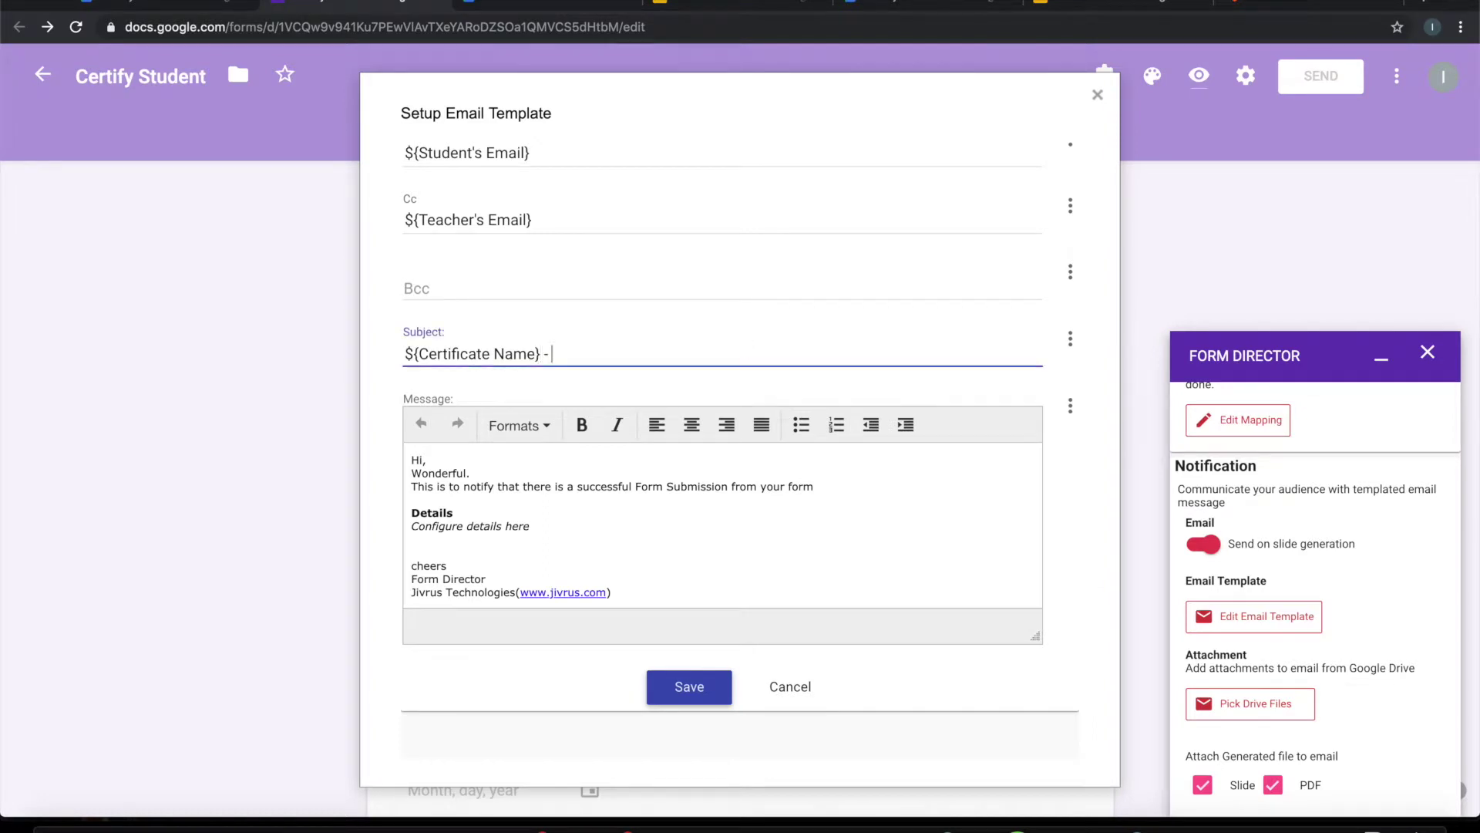
left_click(1070, 338)
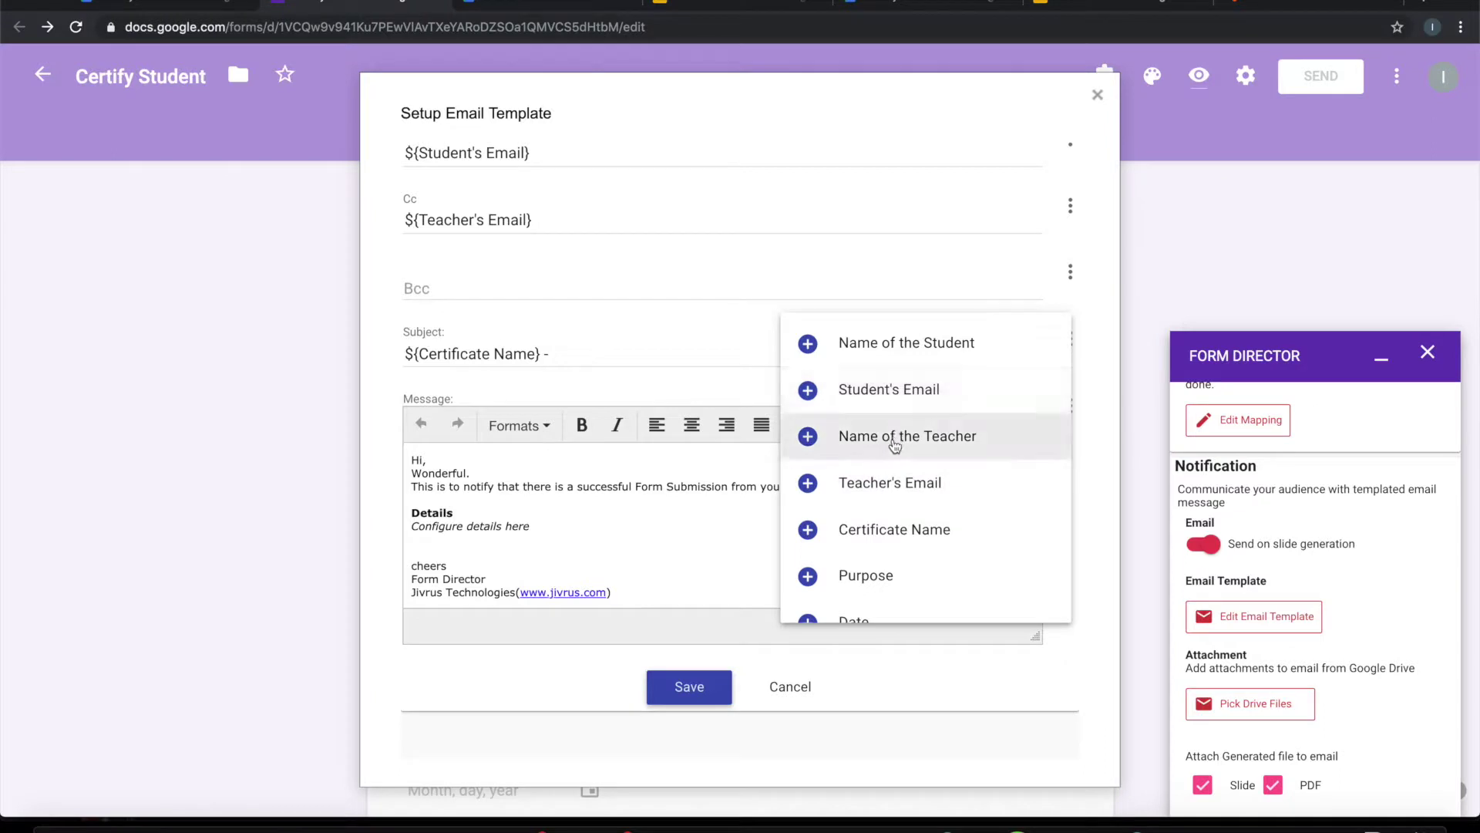
left_click(904, 351)
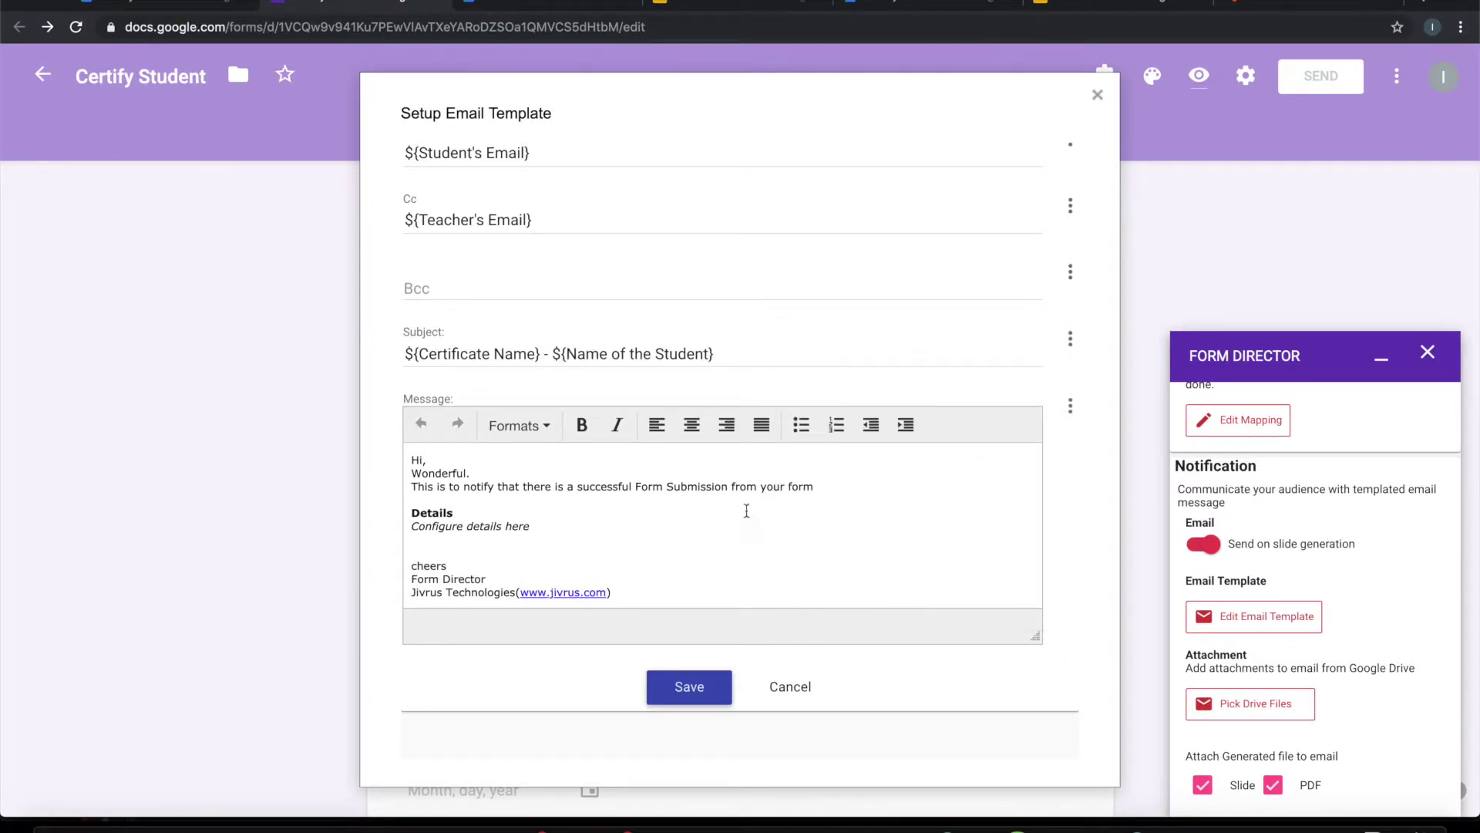
Step: Replace the message with 'Hi ${Name of the Student},' and a line starting 'Please see your certificate'
left_click_drag(587, 530, 354, 464)
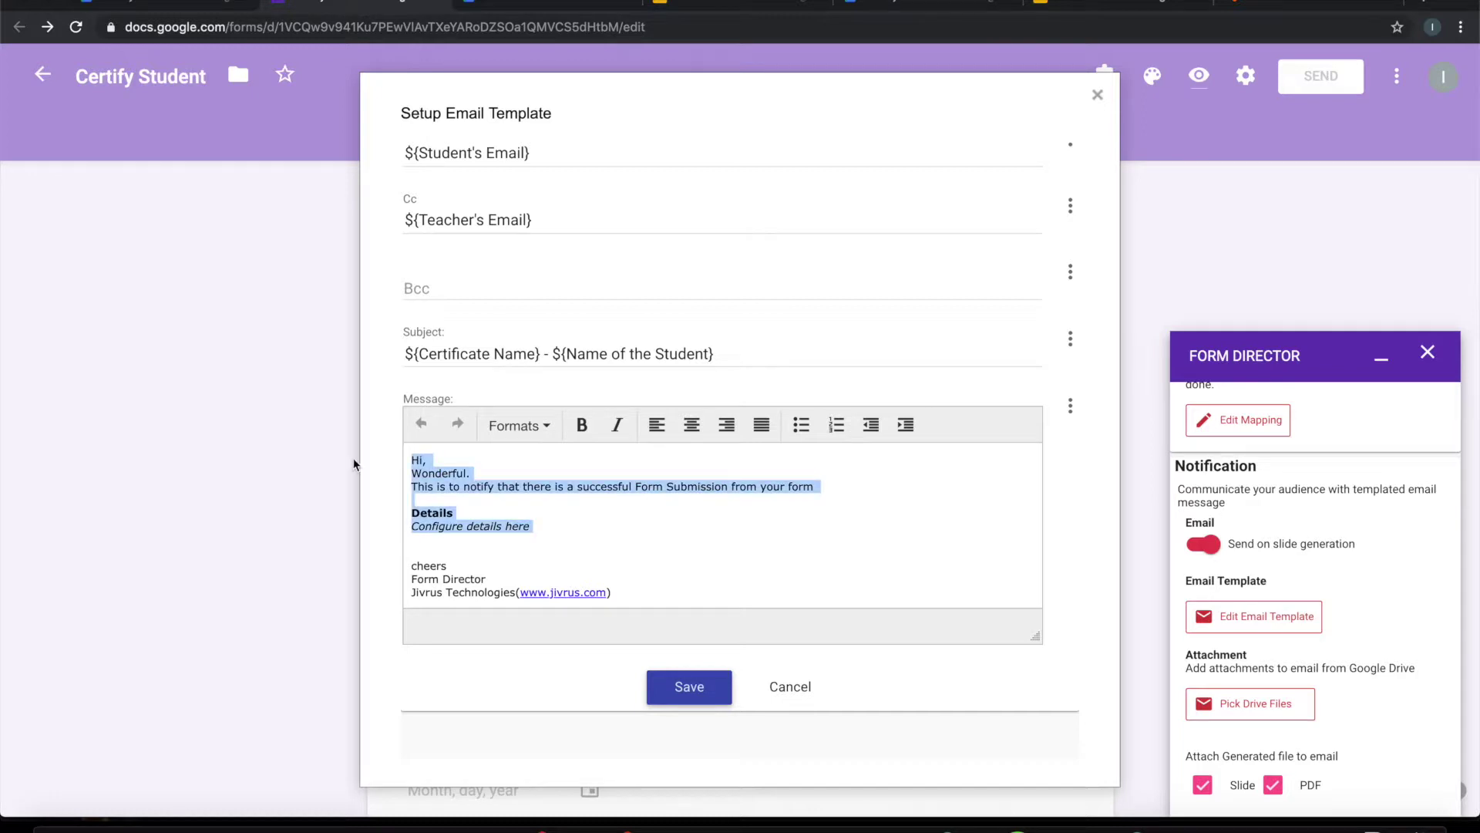
type("Hi")
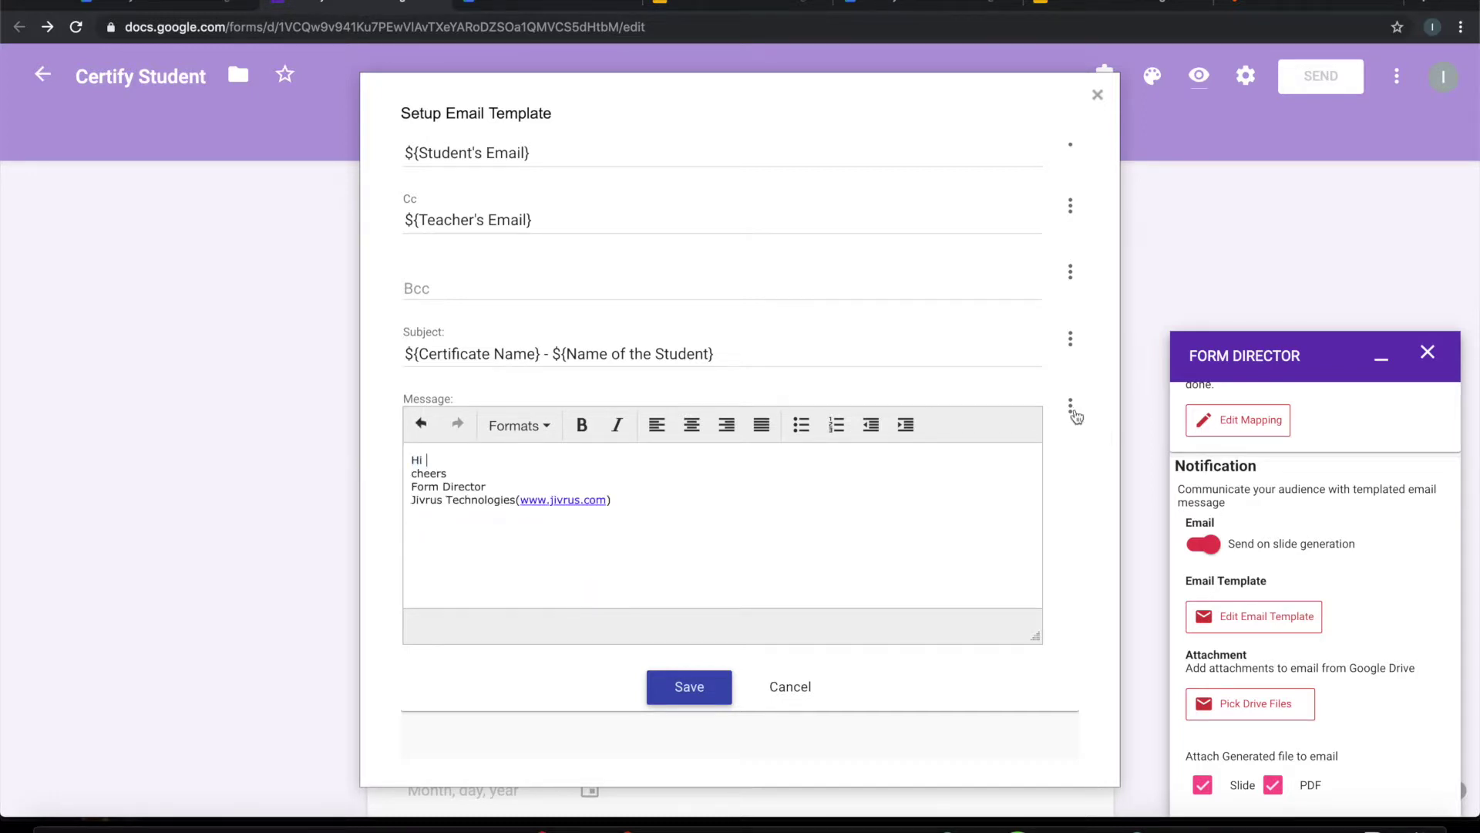
left_click(1070, 406)
left_click(892, 430)
type(",")
key("Return")
key("Return")
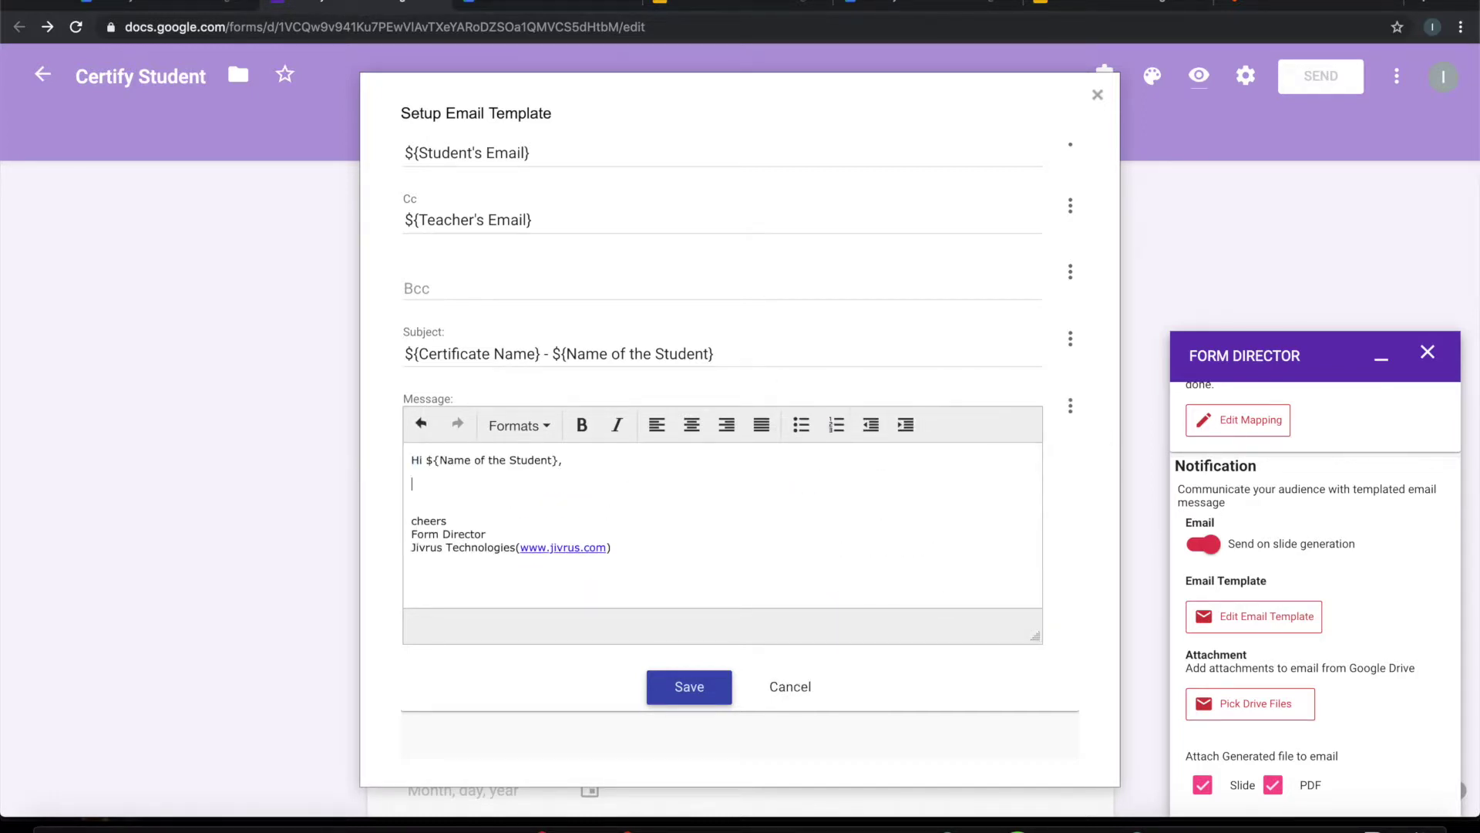
type("Please see your certificate")
Step: Continue the line with ${Certificate Name}, a dash, the ${Purpose} field and 'attached'
left_click(1070, 406)
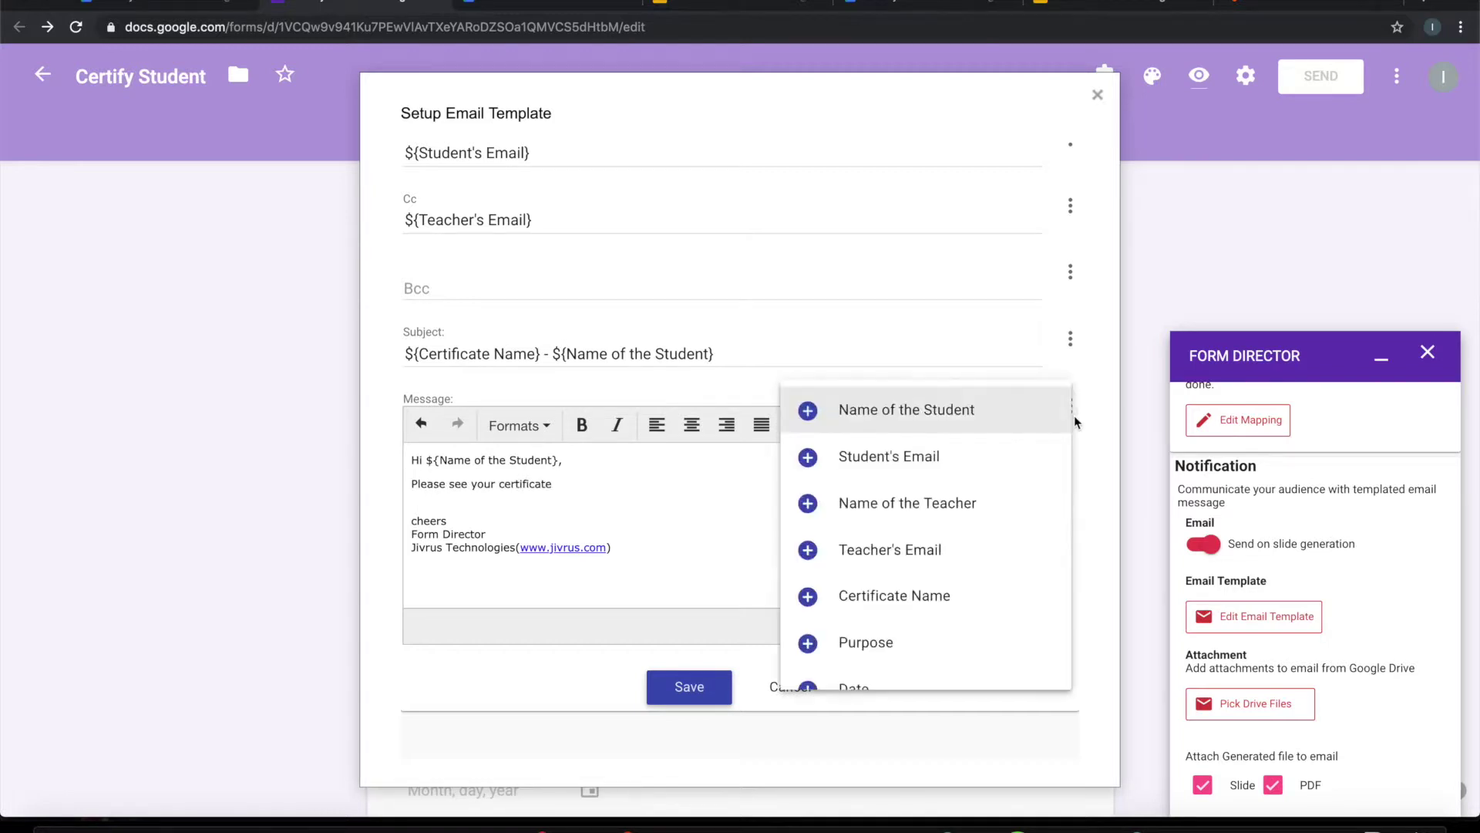
scroll(909, 555, "down", 1)
left_click(894, 539)
type("-")
key("BackSpace")
key("BackSpace")
type("- ${Certificate Name} for")
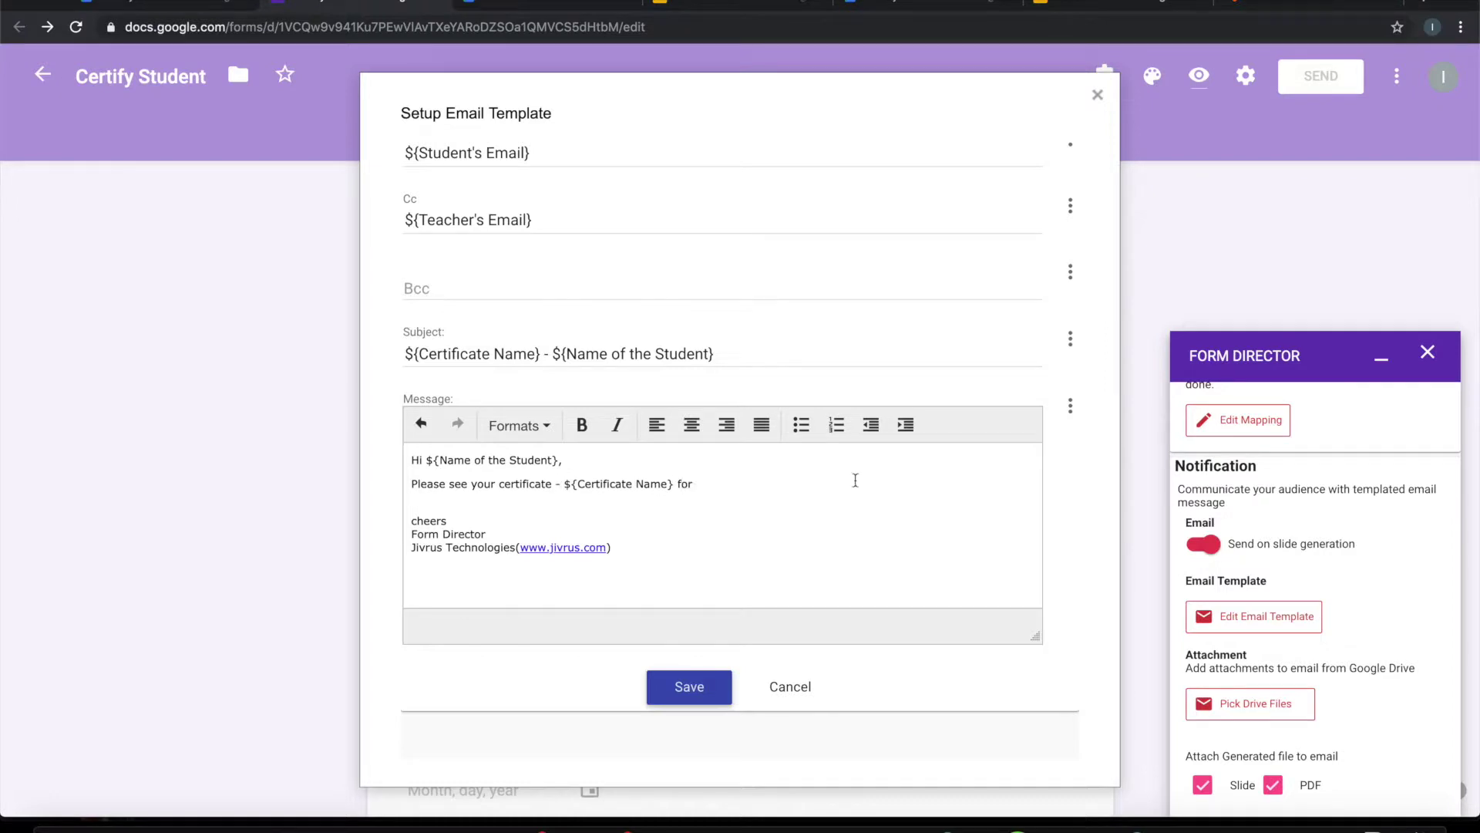
left_click(1070, 405)
left_click(879, 629)
type("attached")
Step: Sign the message as Modern School and save the email template
left_click_drag(627, 548, 381, 535)
type("Modern School")
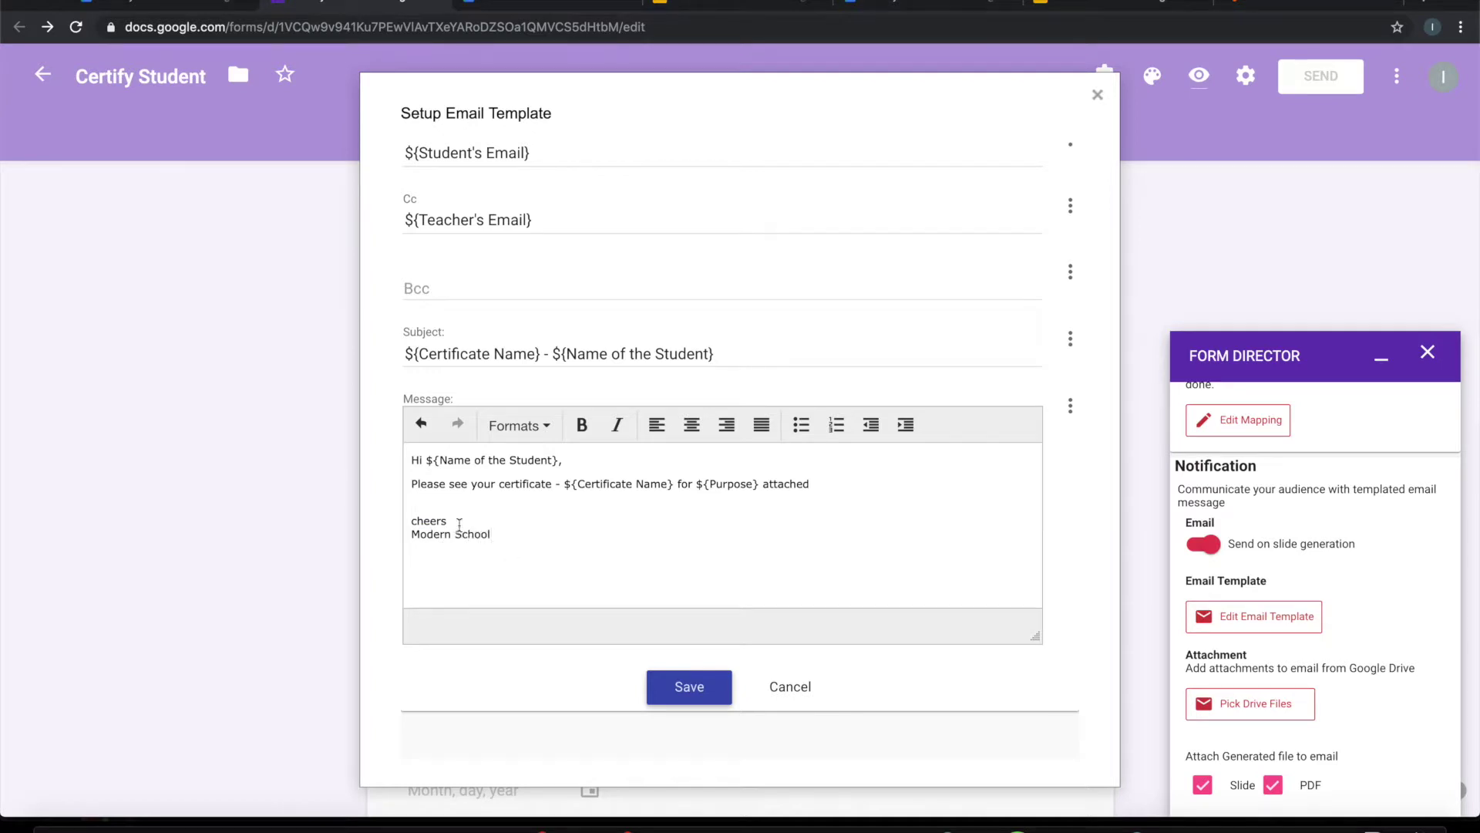
left_click(698, 689)
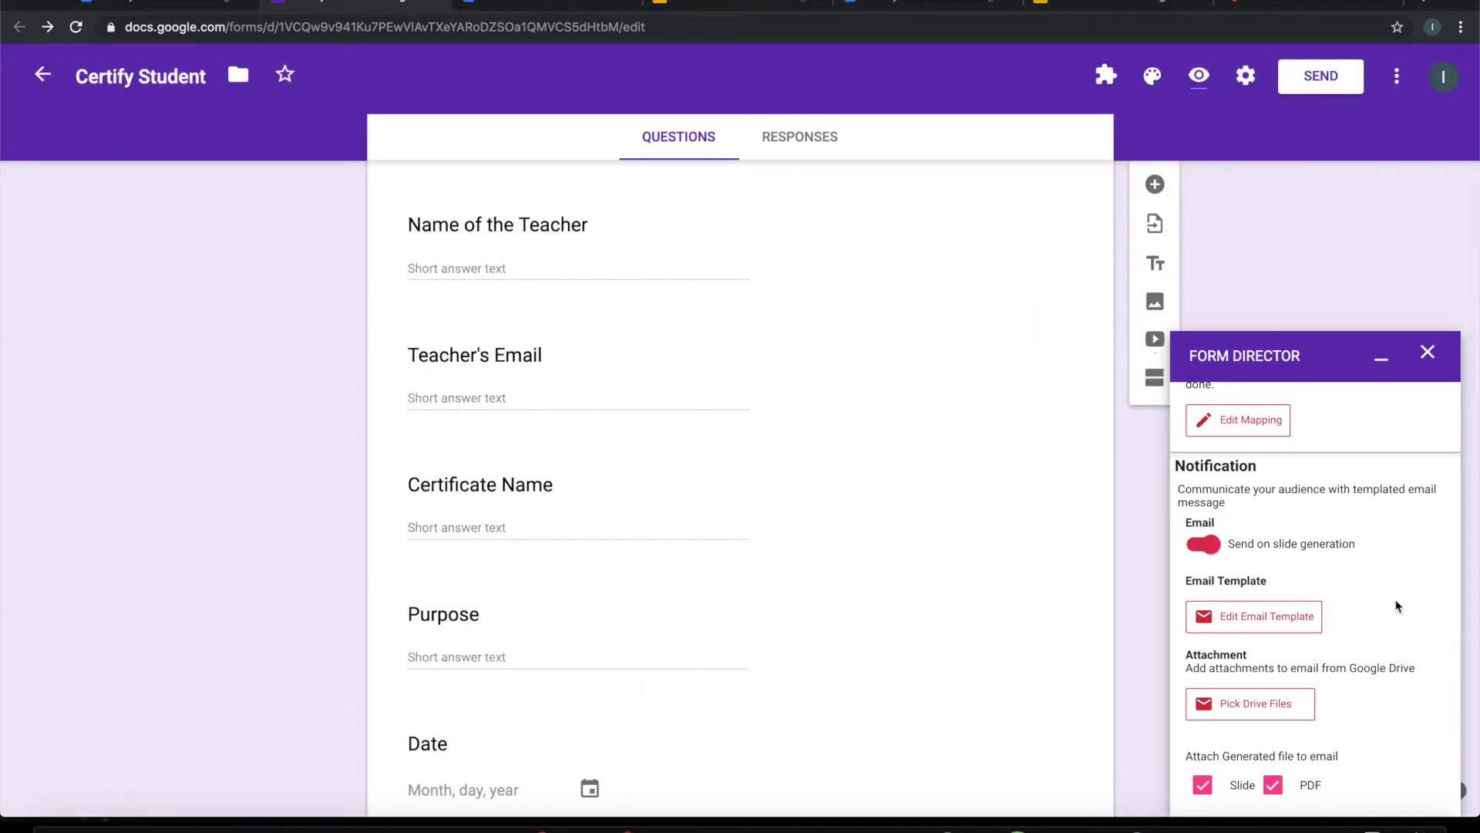
Step: Attach only the PDF certificate to the email by unchecking Slide, and save Service 1
scroll(1397, 605, "down", 1)
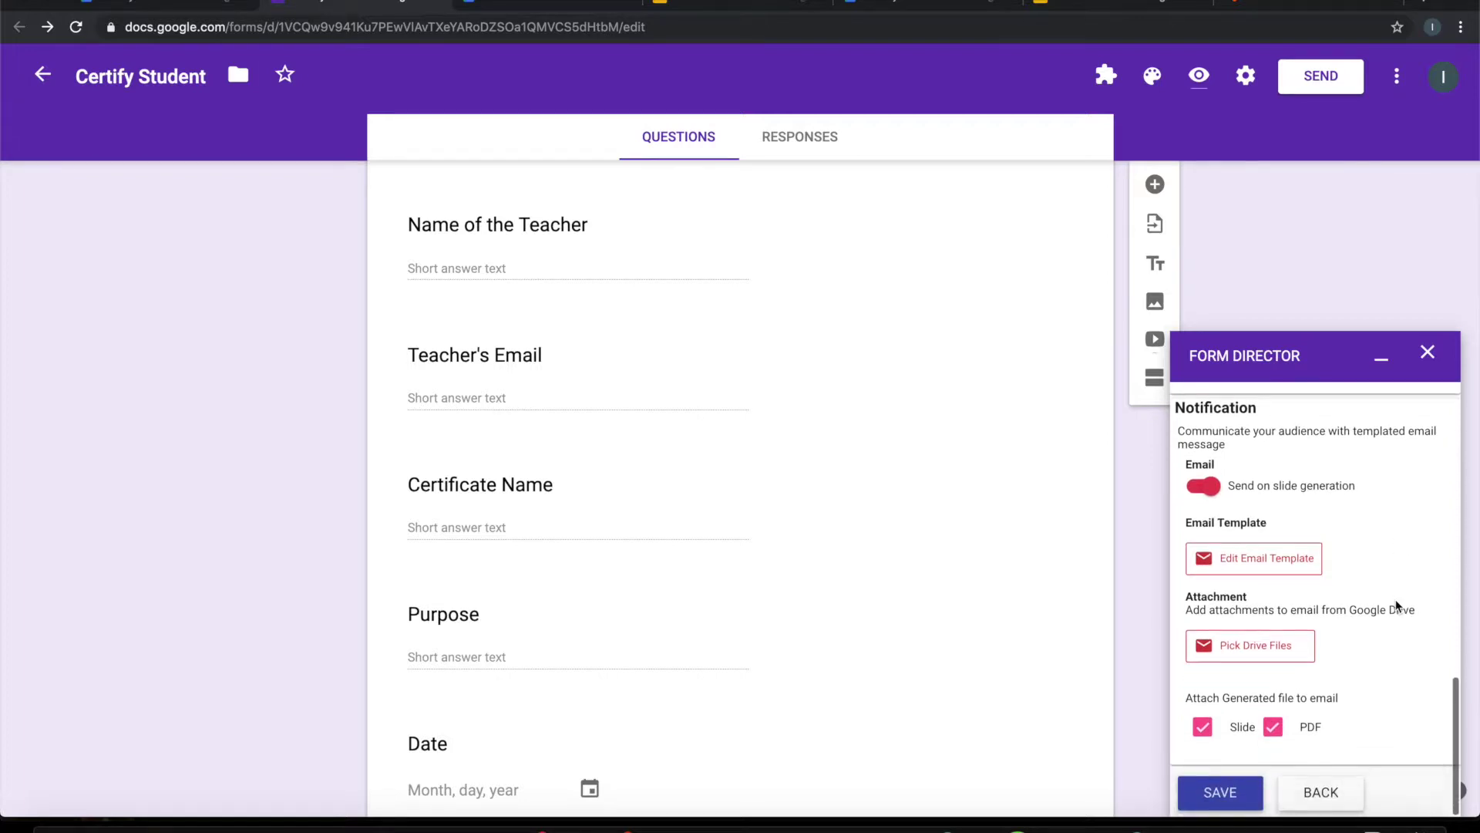
left_click(1202, 727)
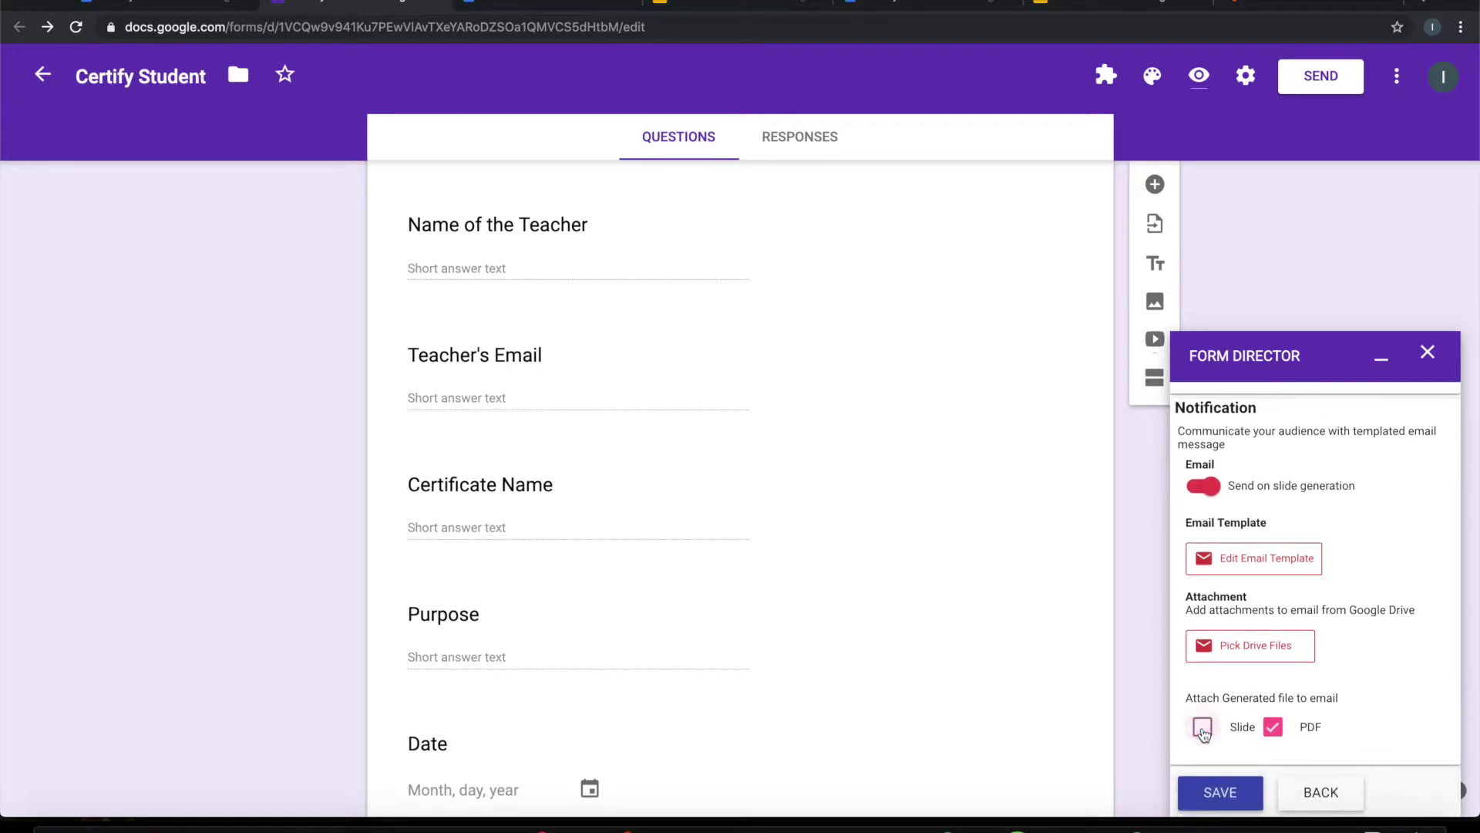
left_click(1232, 801)
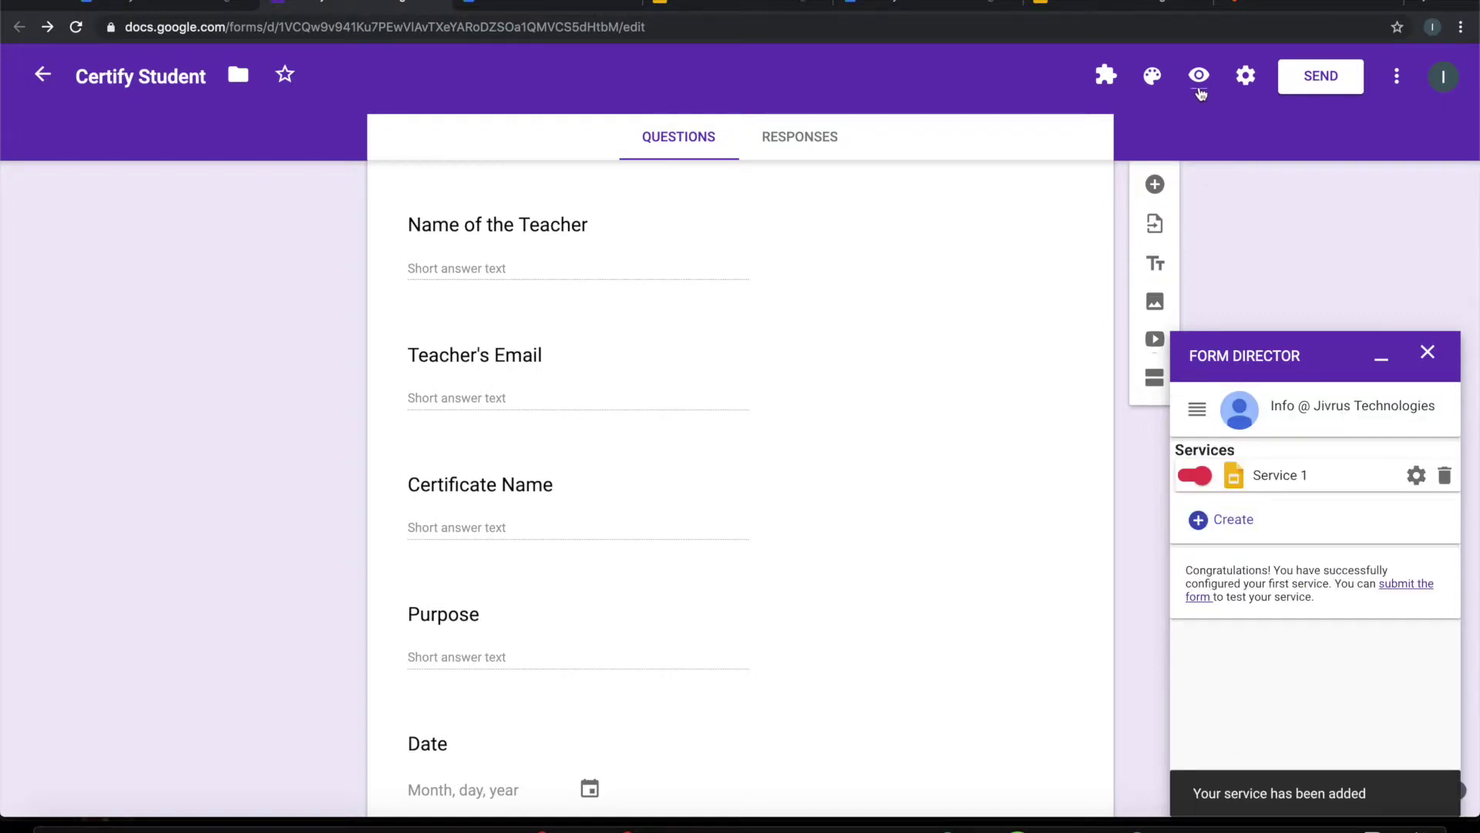
Step: In the live form preview, enter the student's name and email and the teacher's name and email
left_click(1198, 77)
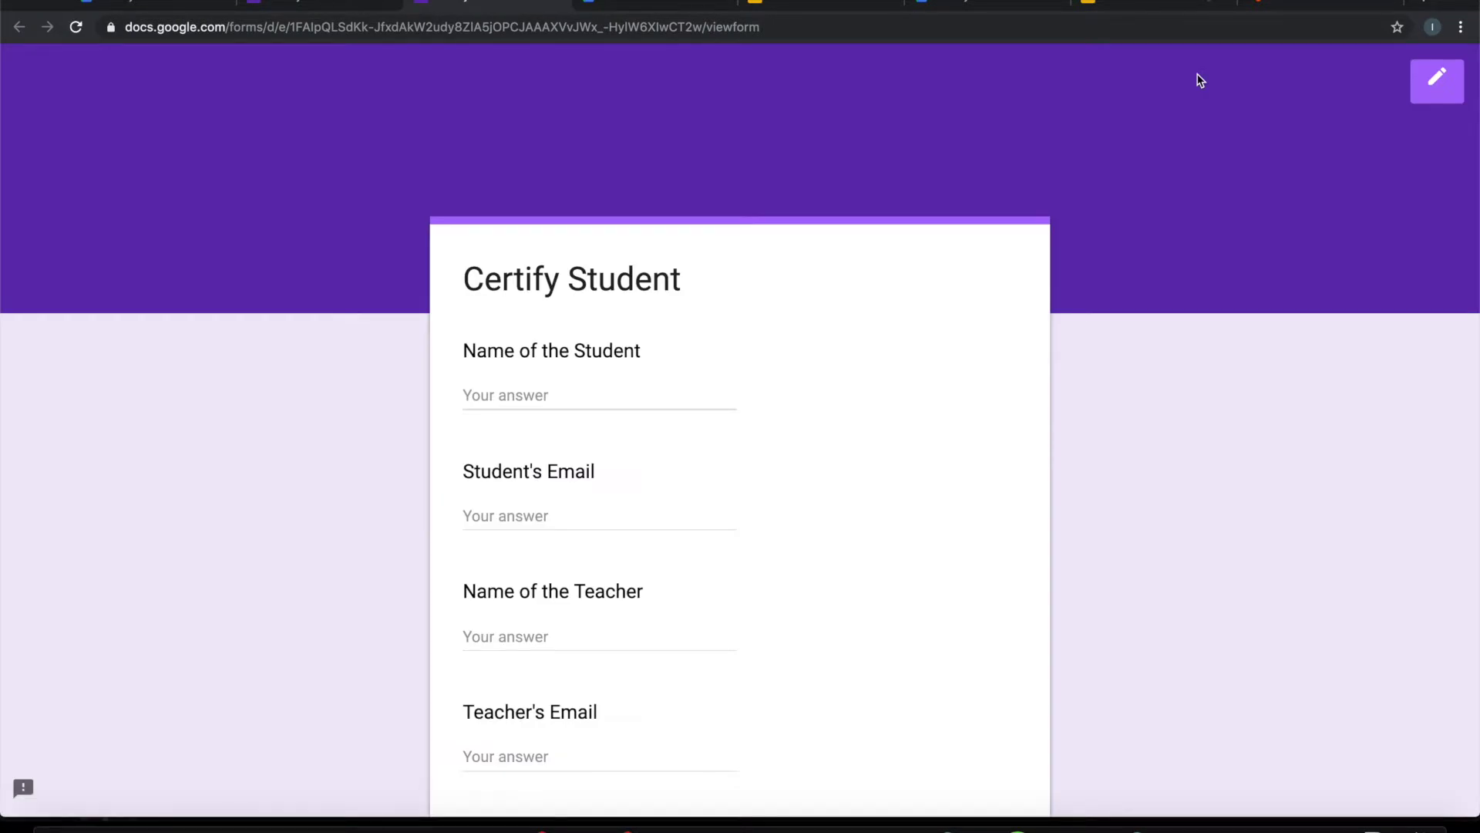
left_click(637, 393)
type("Michaes")
key("Tab")
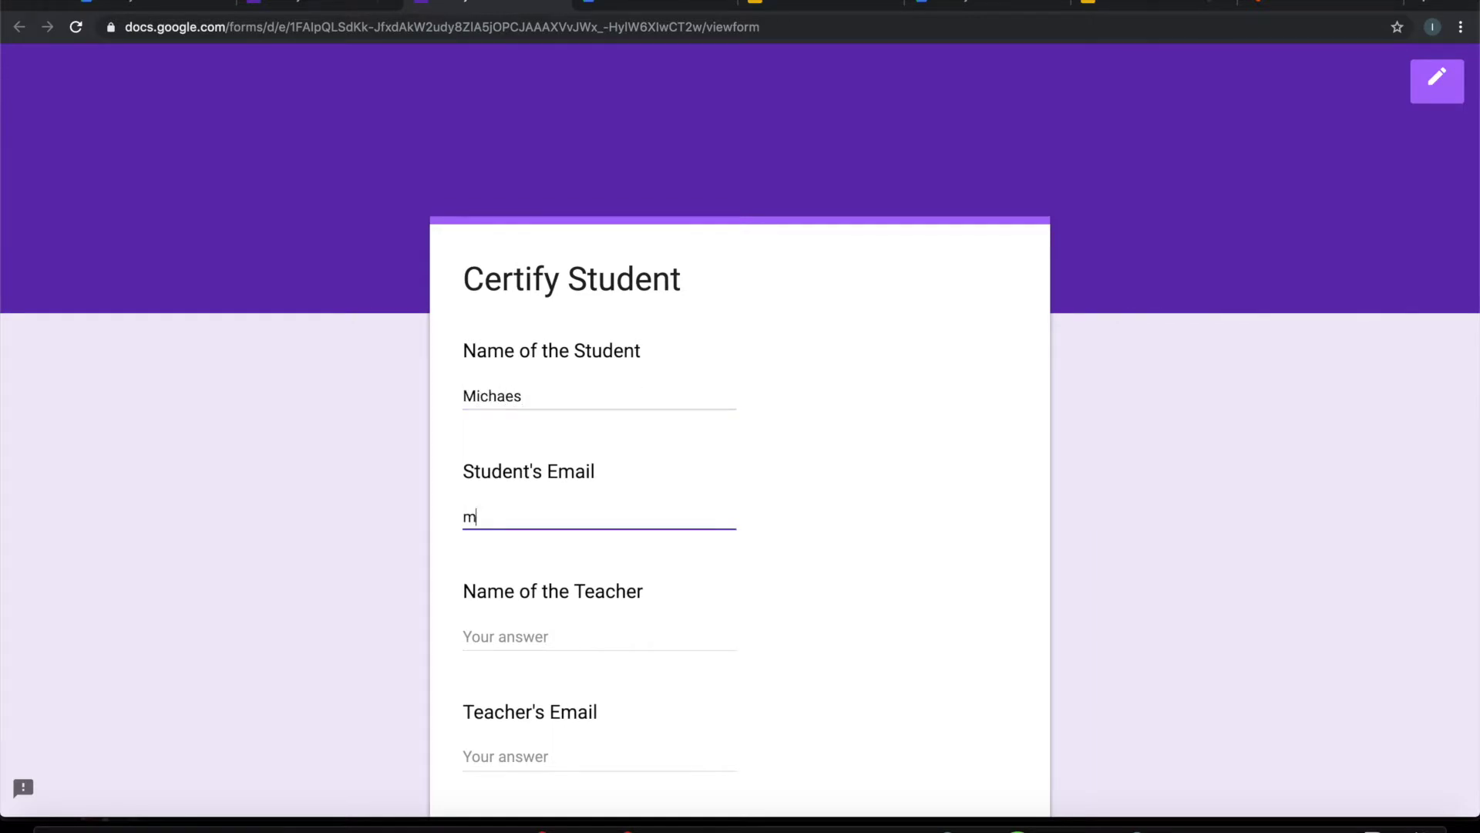
key("Tab")
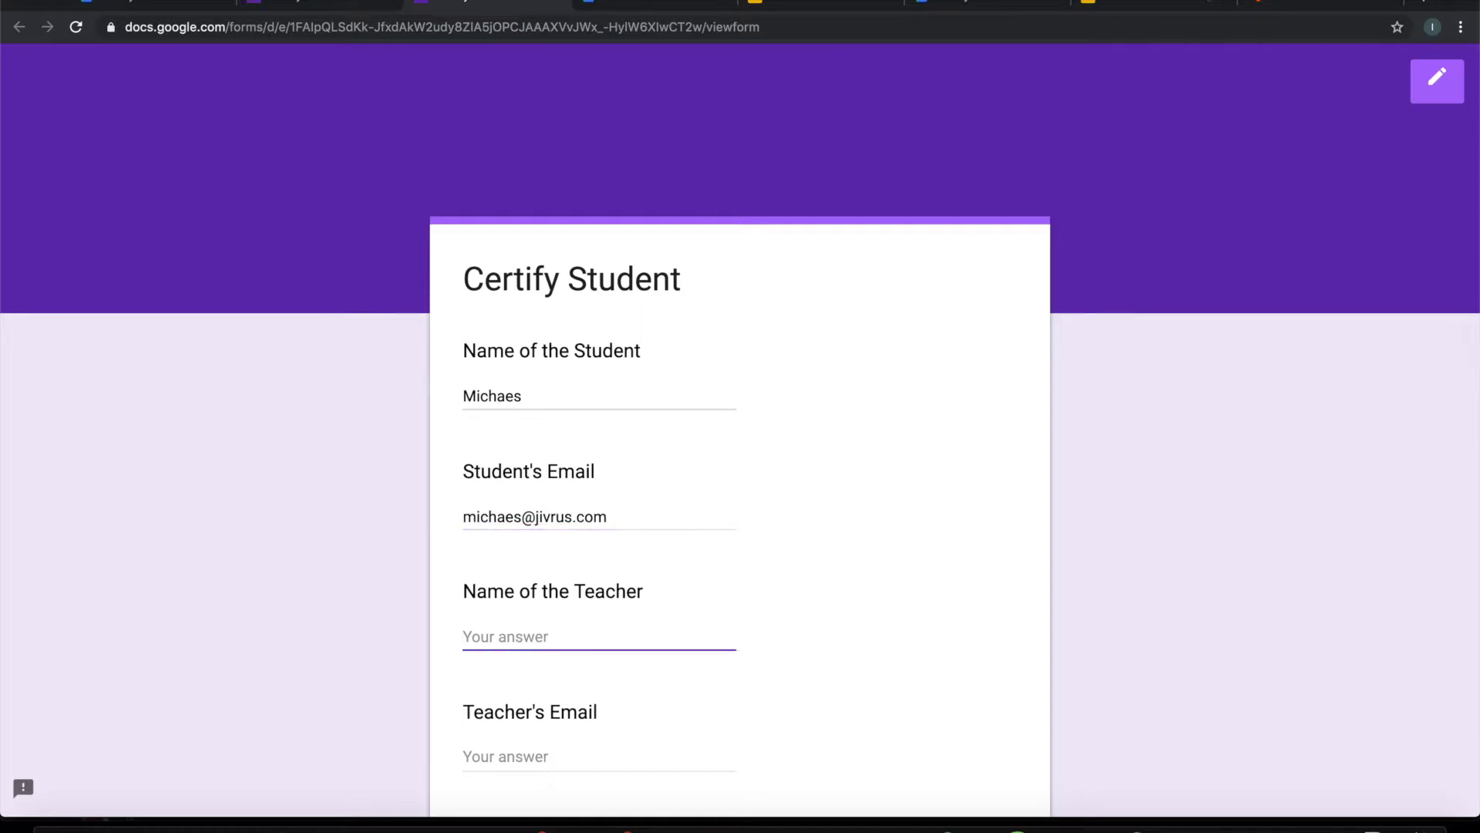
type("Dave")
key("Tab")
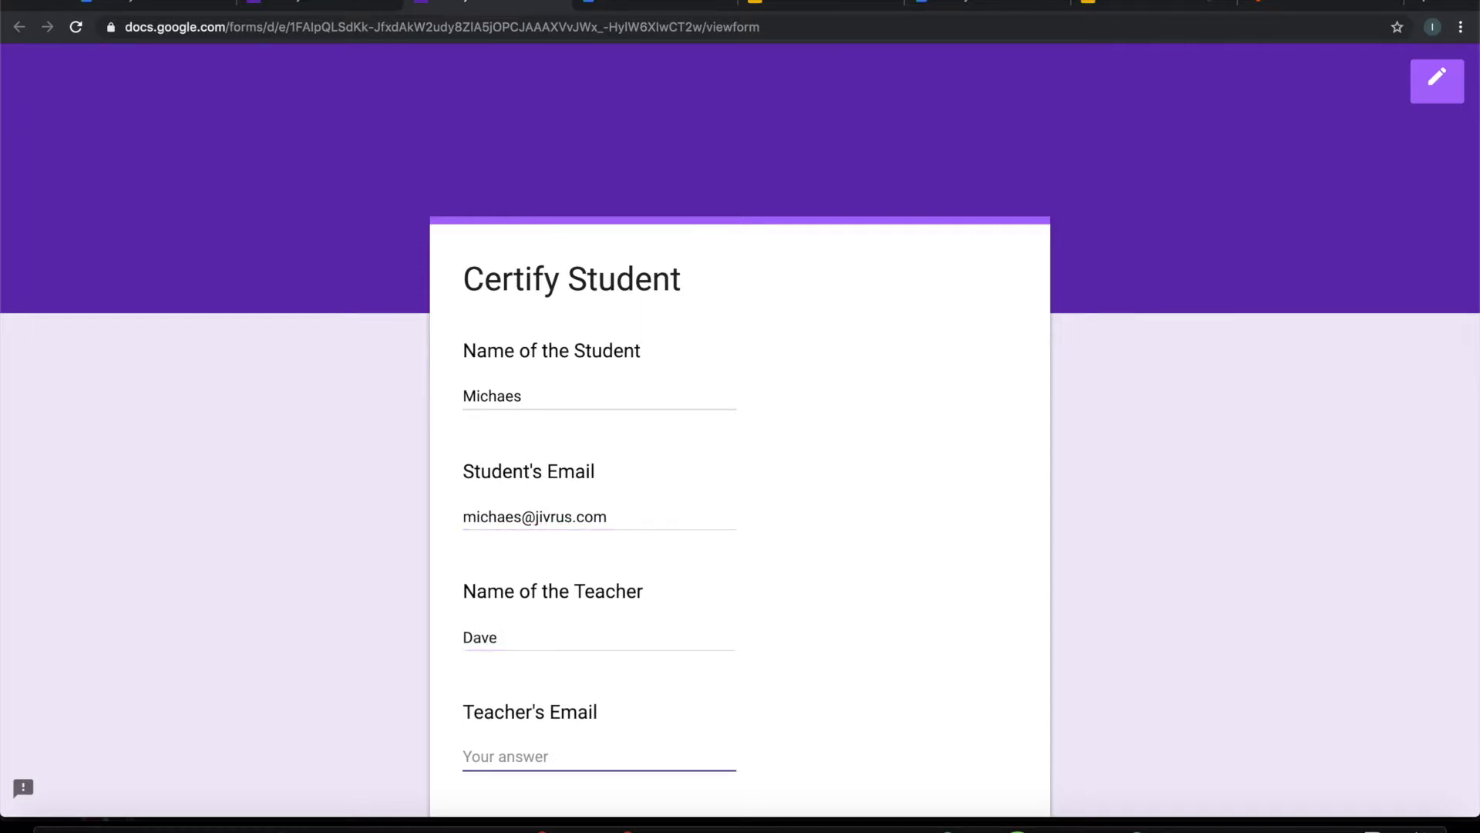
scroll(727, 465, "down", 3)
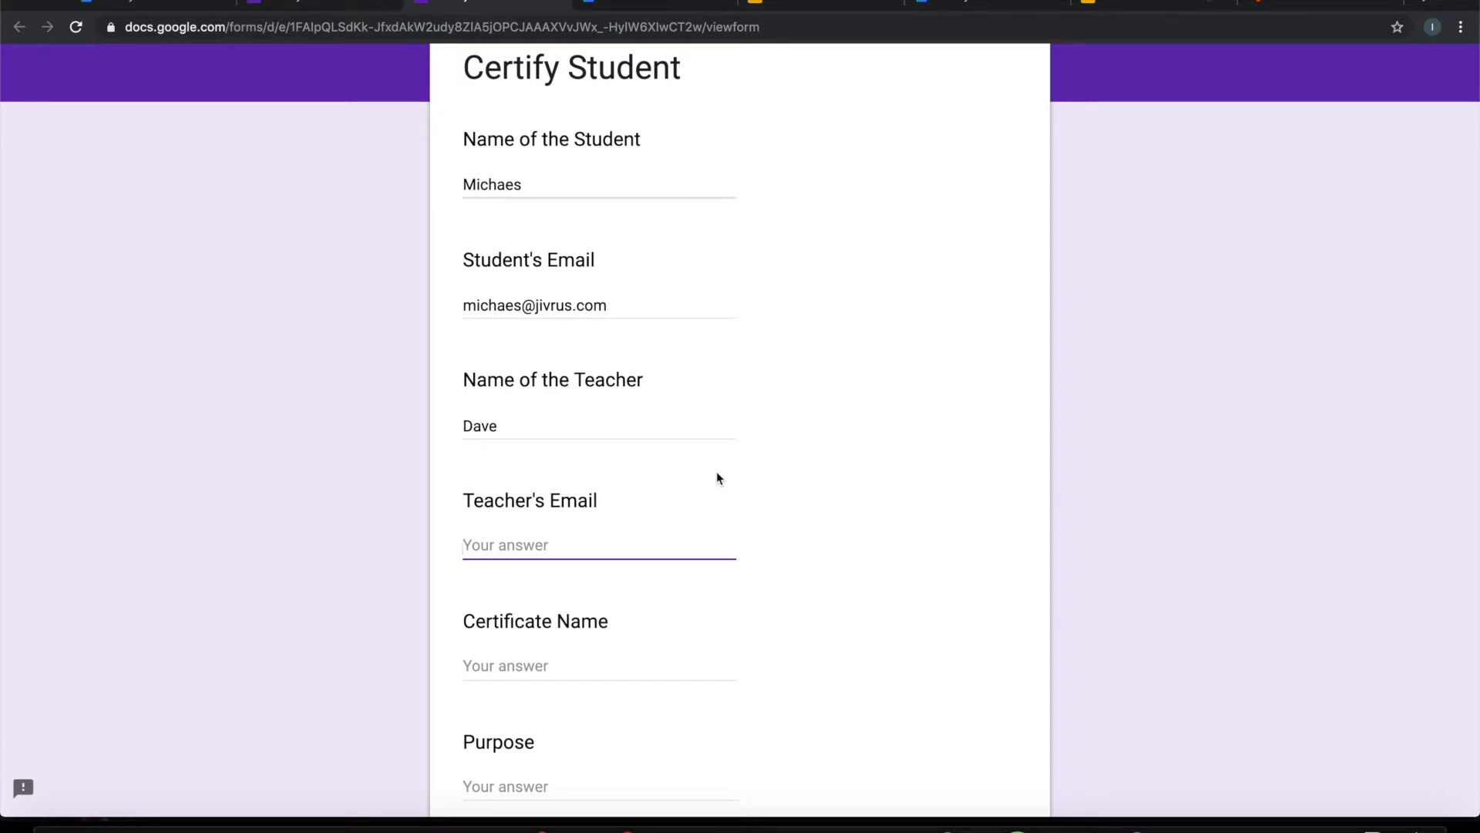
Step: Enter 'Certificate of Excellence' as Certificate Name and 'Excellency in Computer Science' as Purpose
left_click(501, 665)
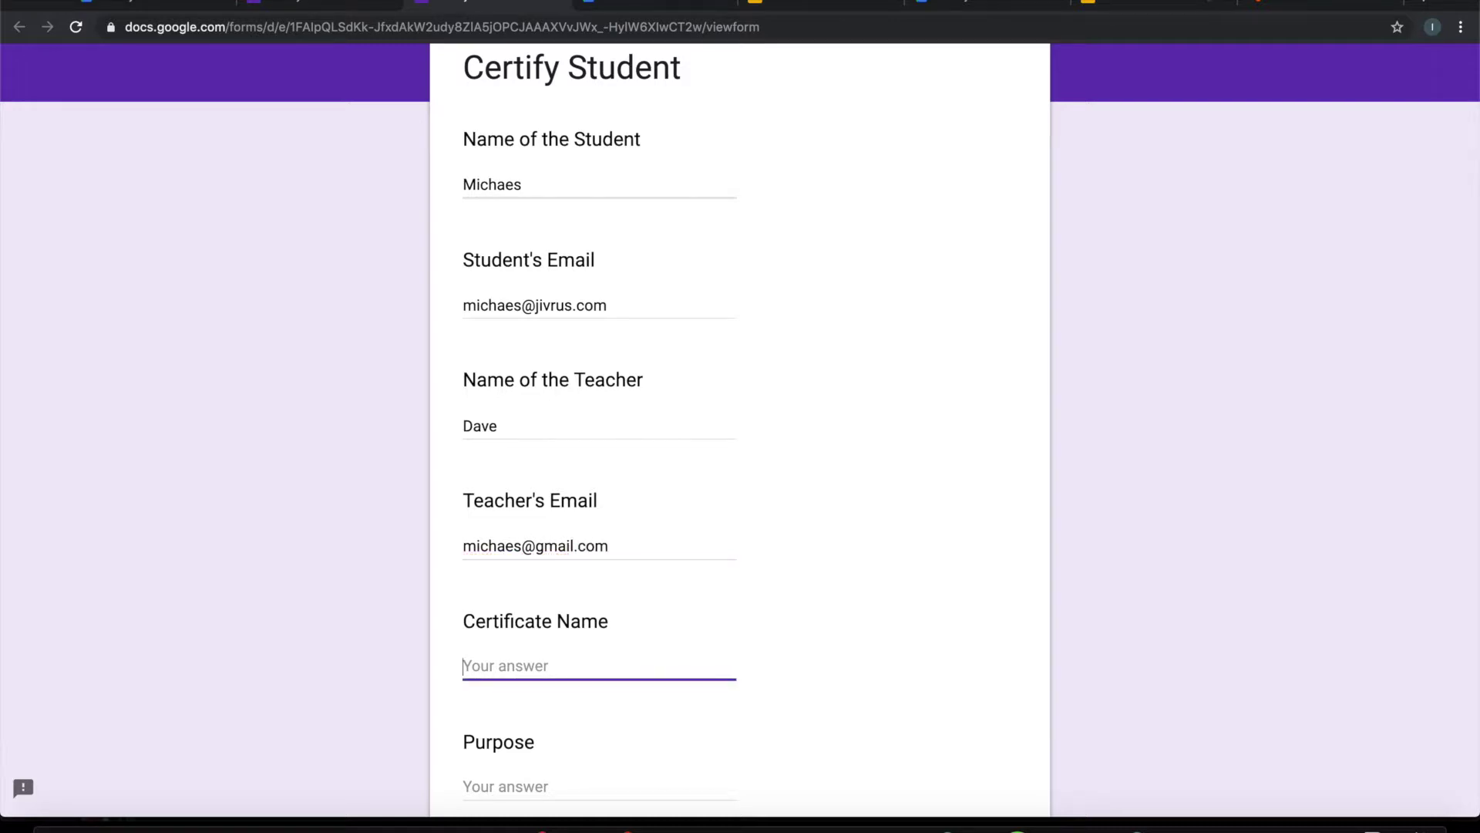
scroll(740, 421, "down", 4)
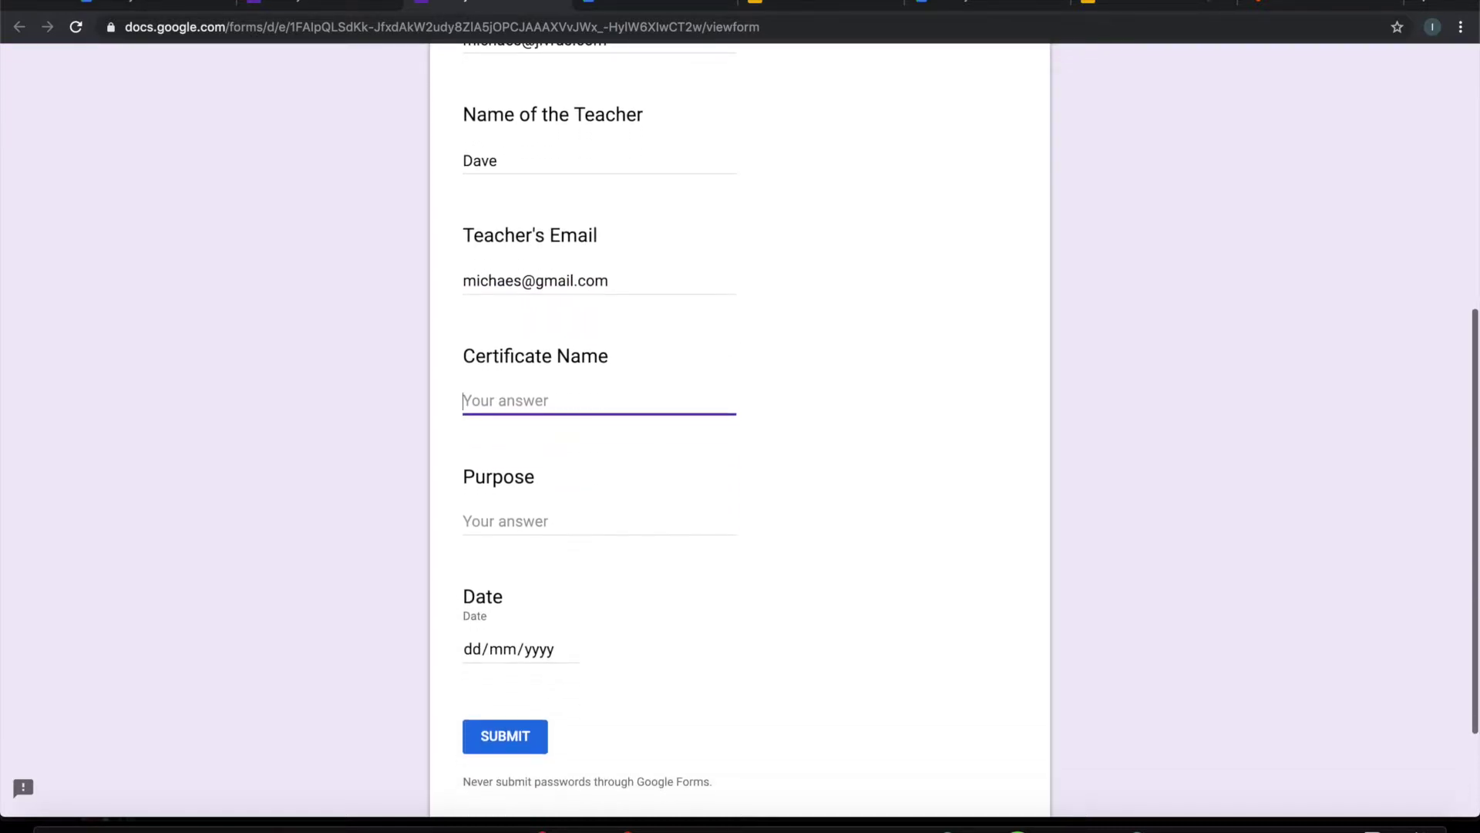
type("Certifat")
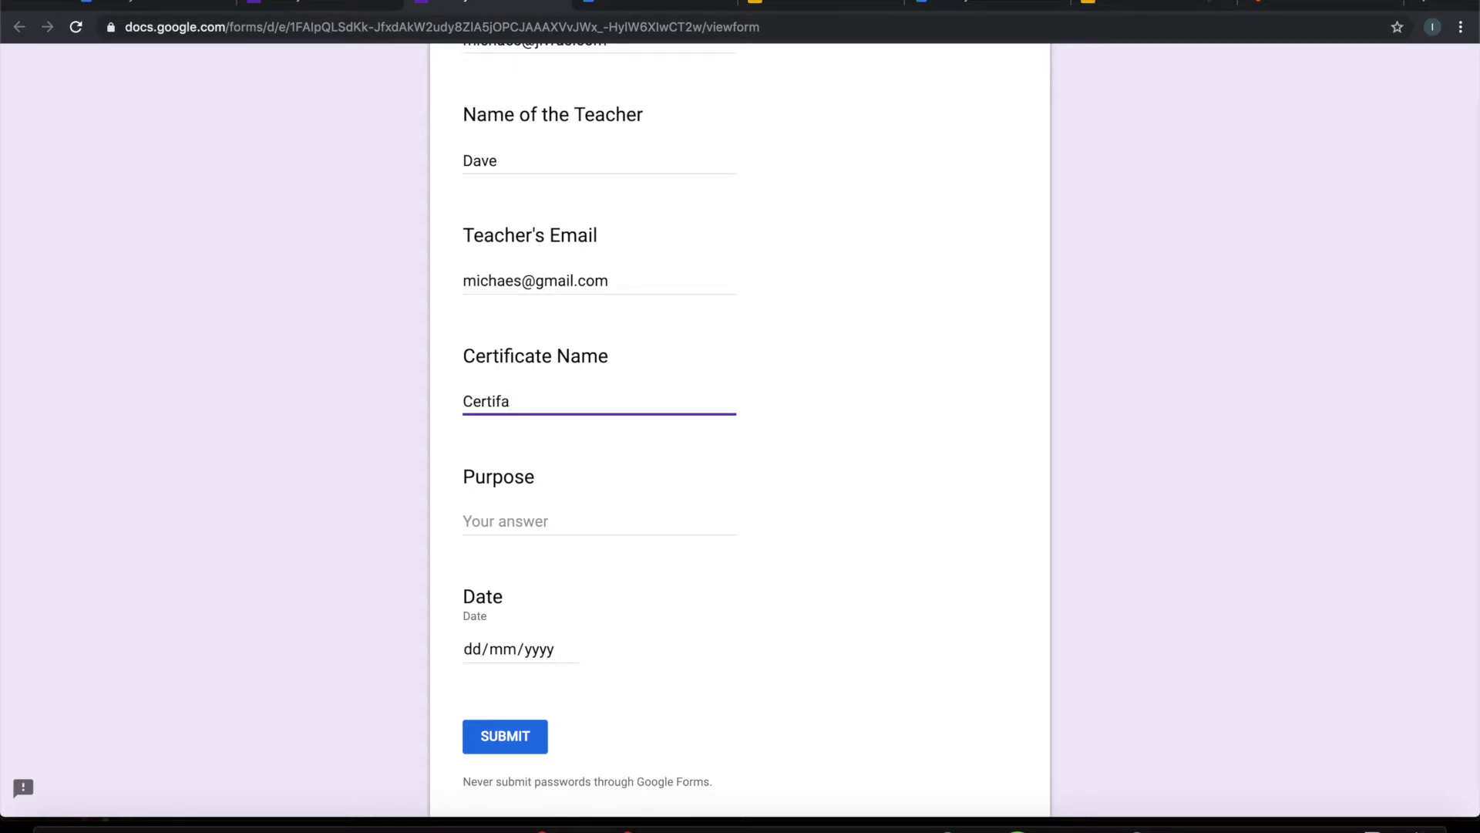
key("BackSpace")
type("icate of Excellenc")
type("e")
left_click(501, 521)
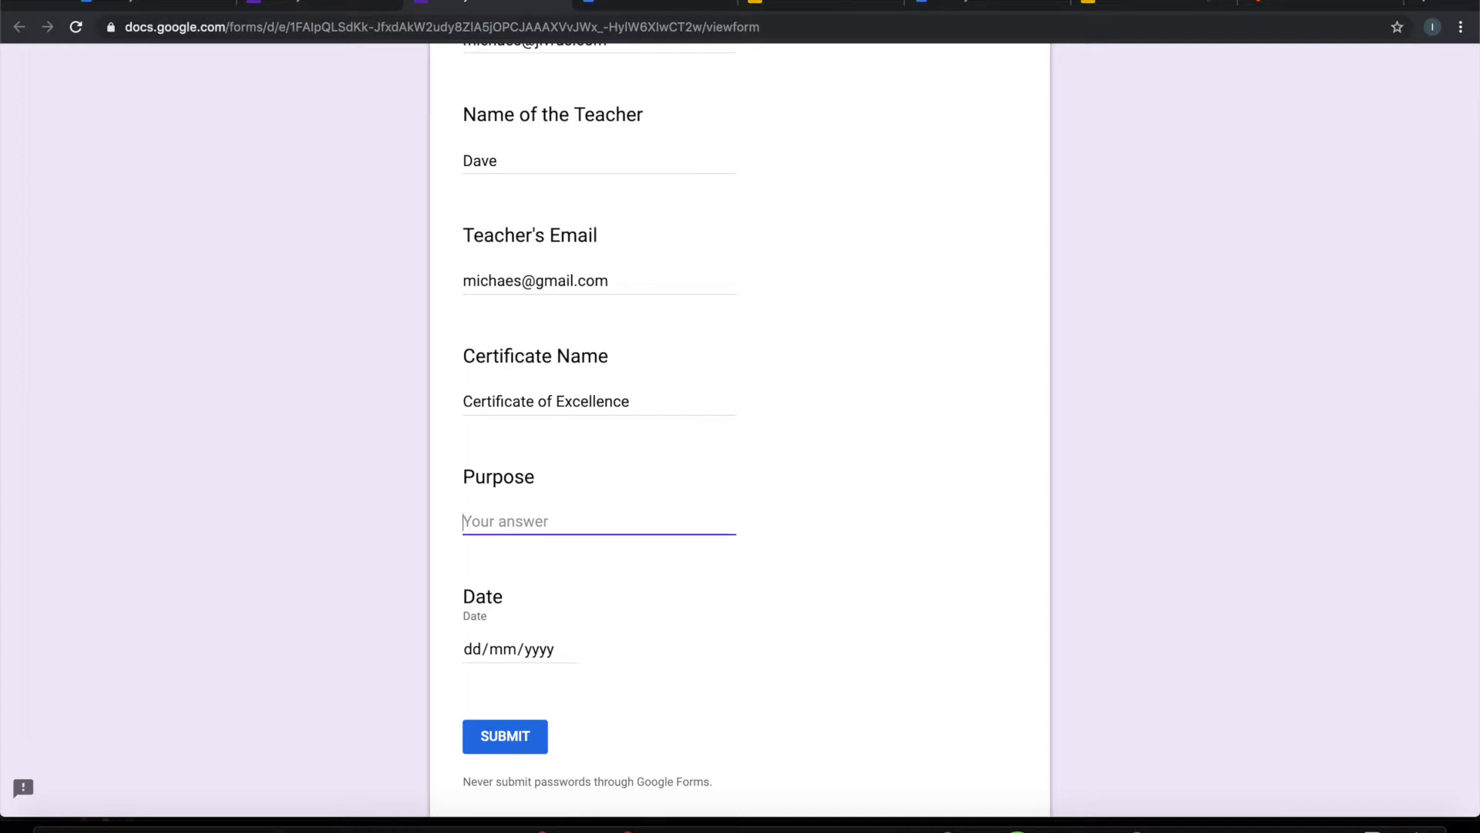
type("Excellency in Computer S")
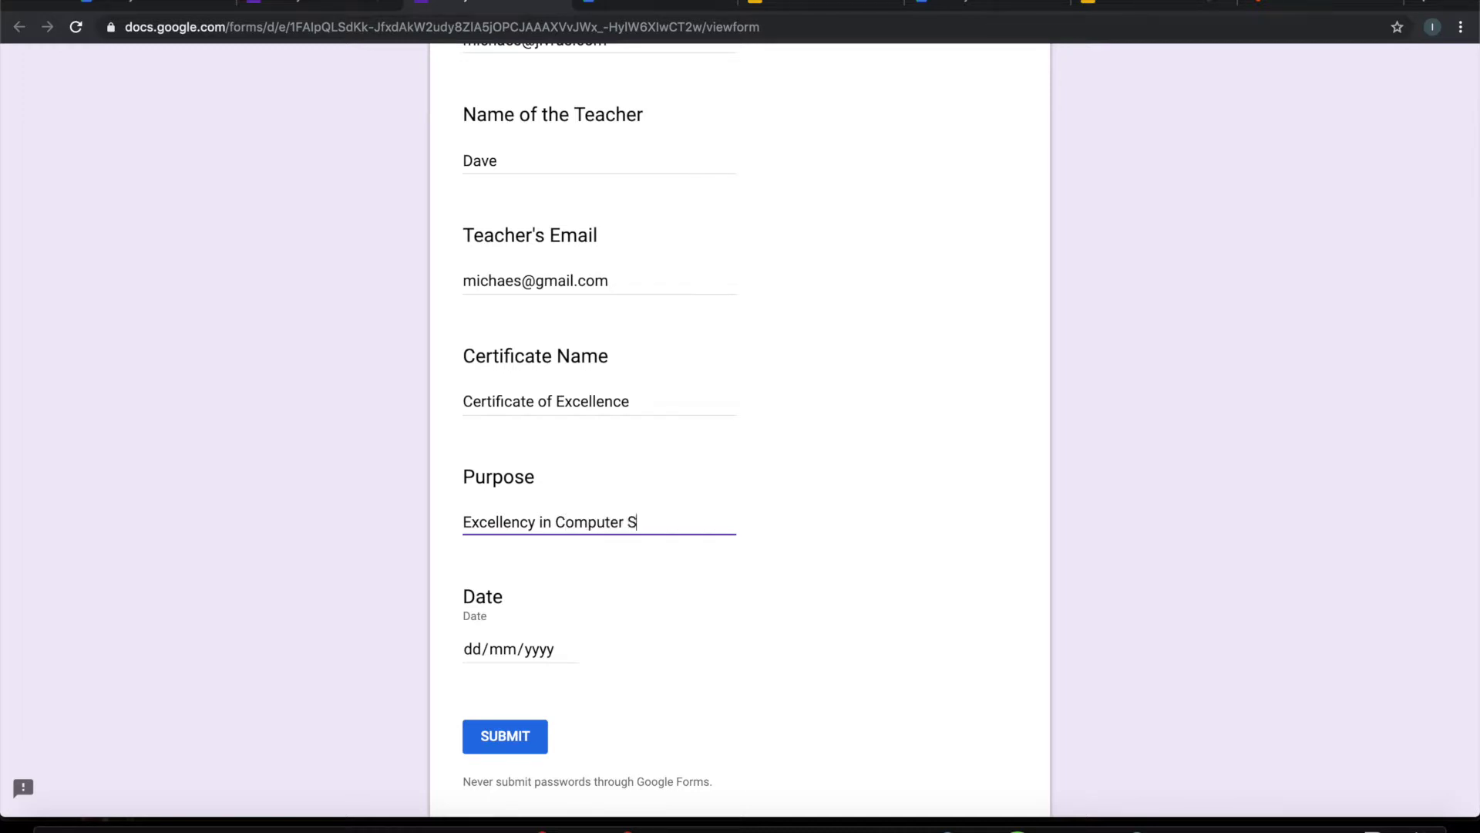
type("cience")
Step: Set the Date to 16 September 2019 and submit the response
key("Tab")
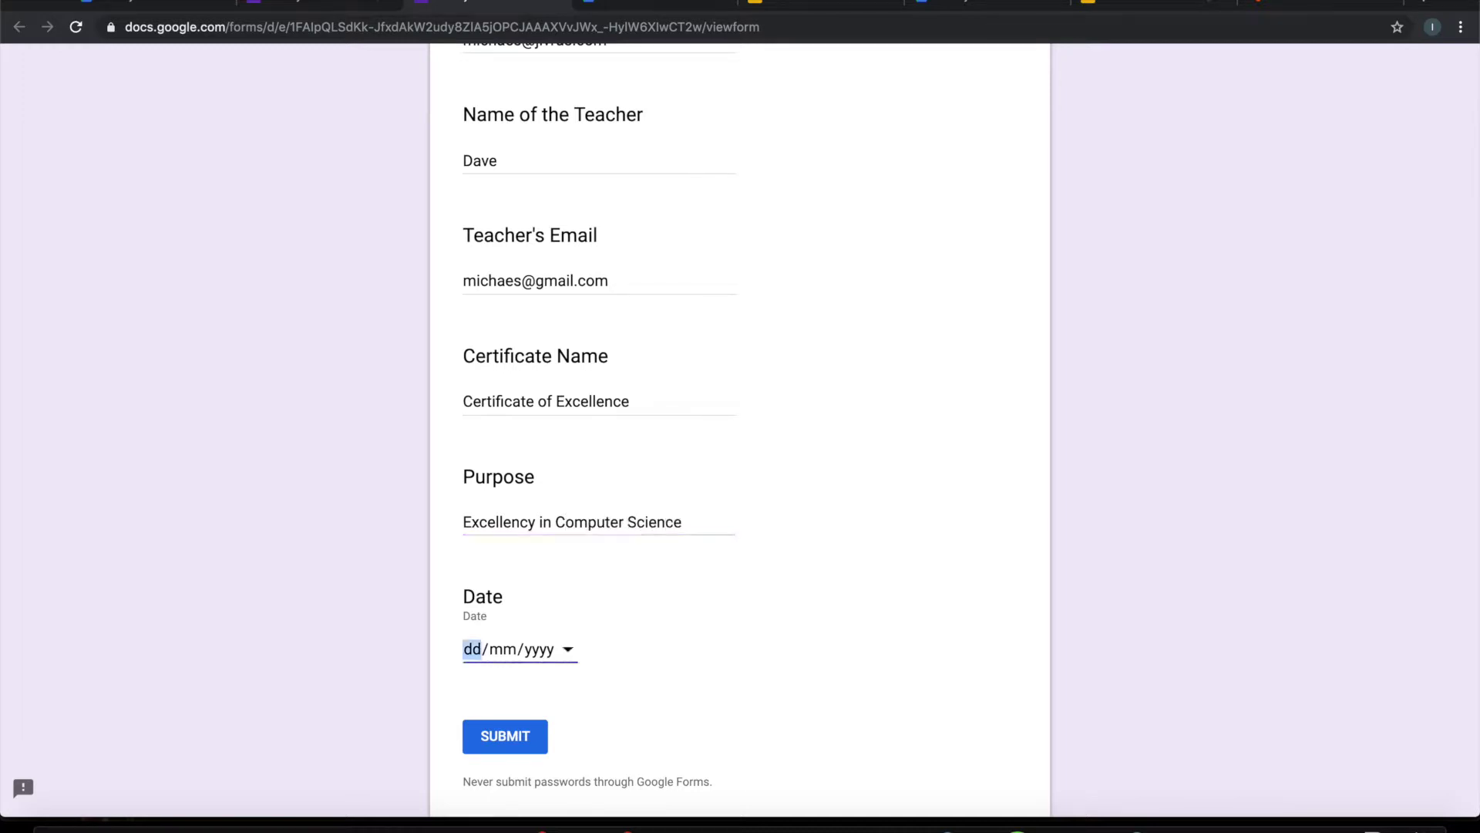
left_click(570, 652)
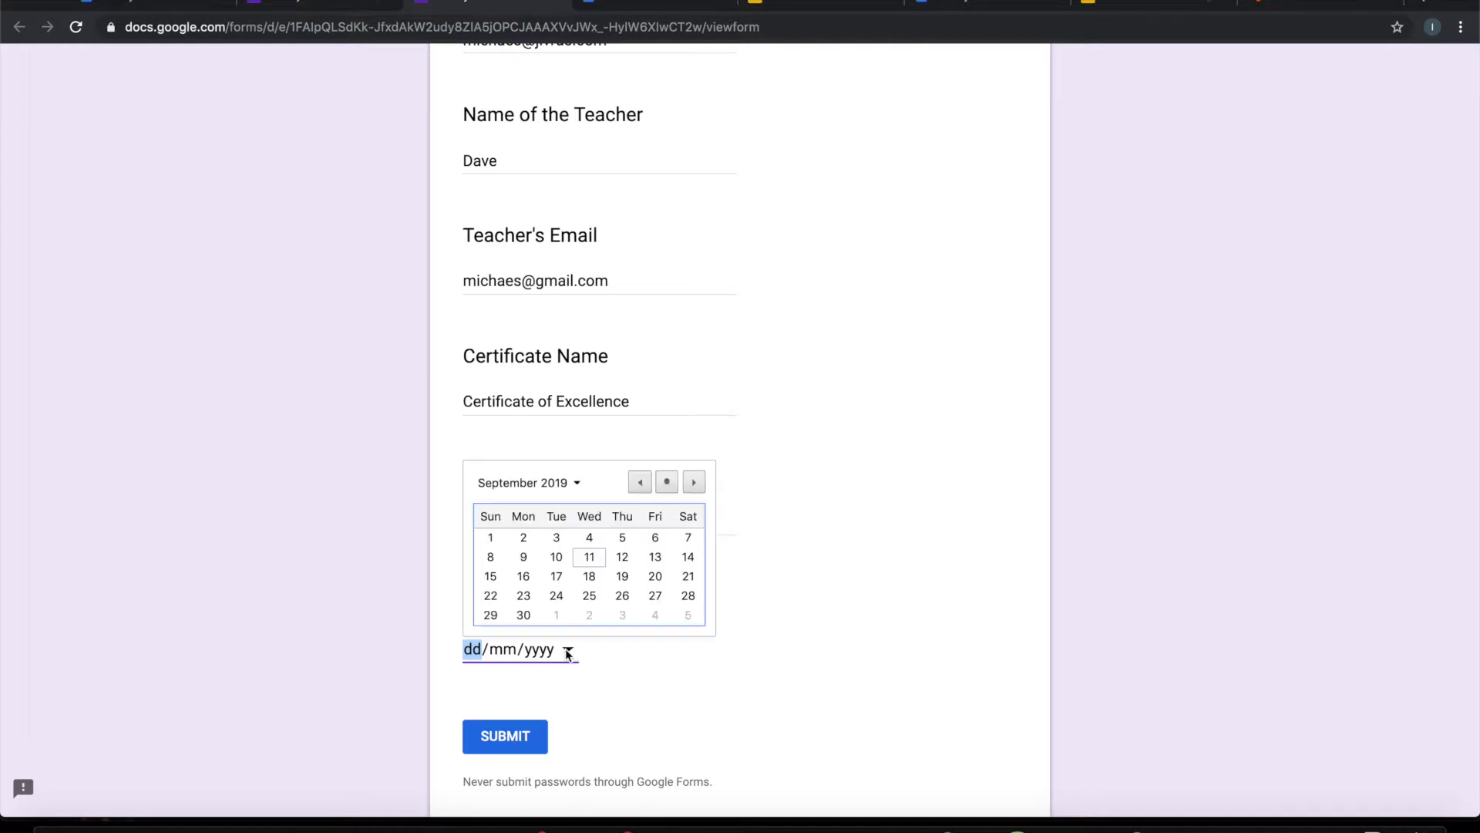
left_click(523, 577)
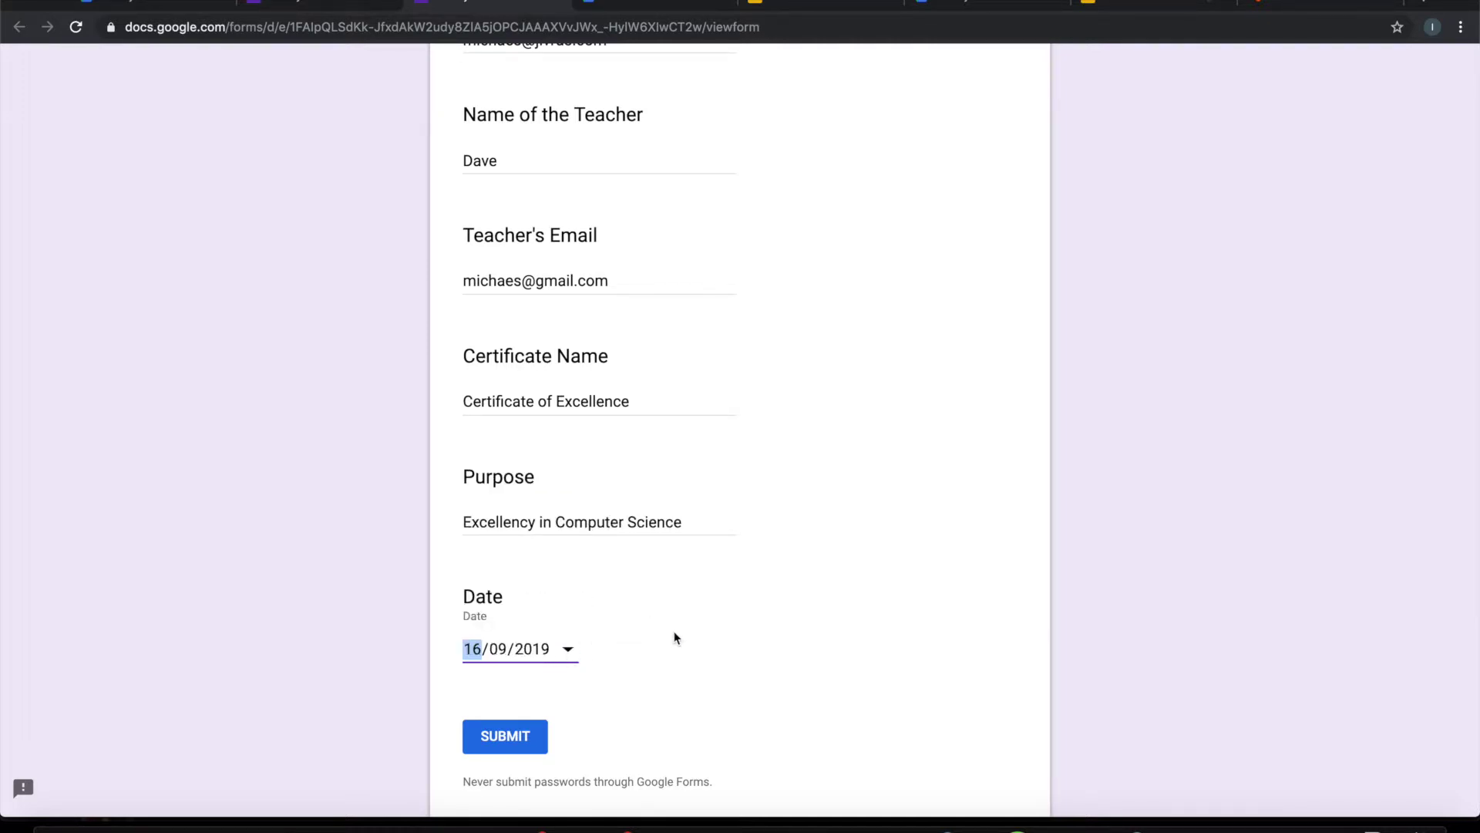
scroll(674, 631, "down", 1)
left_click(651, 622)
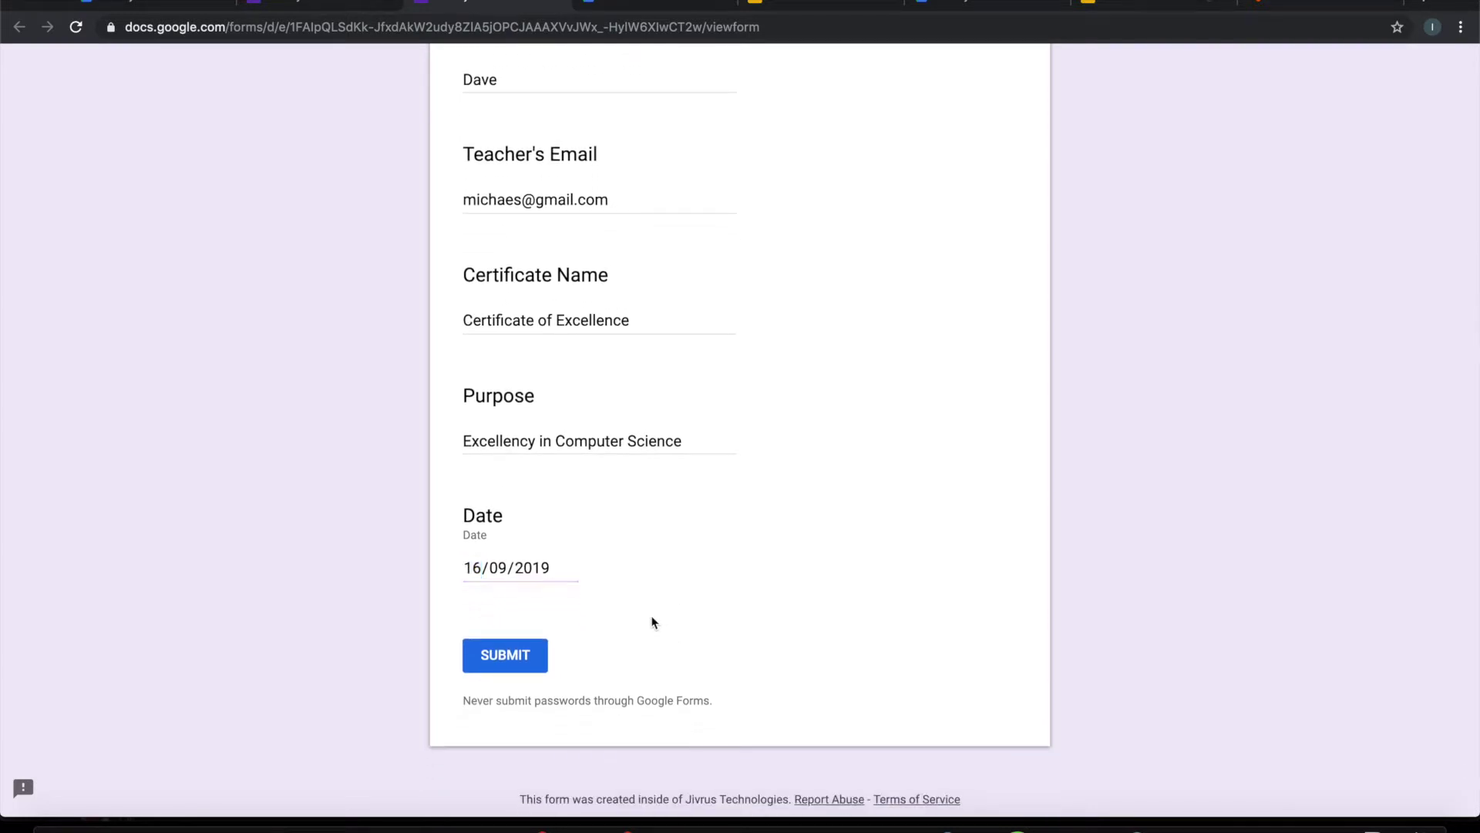
left_click(528, 655)
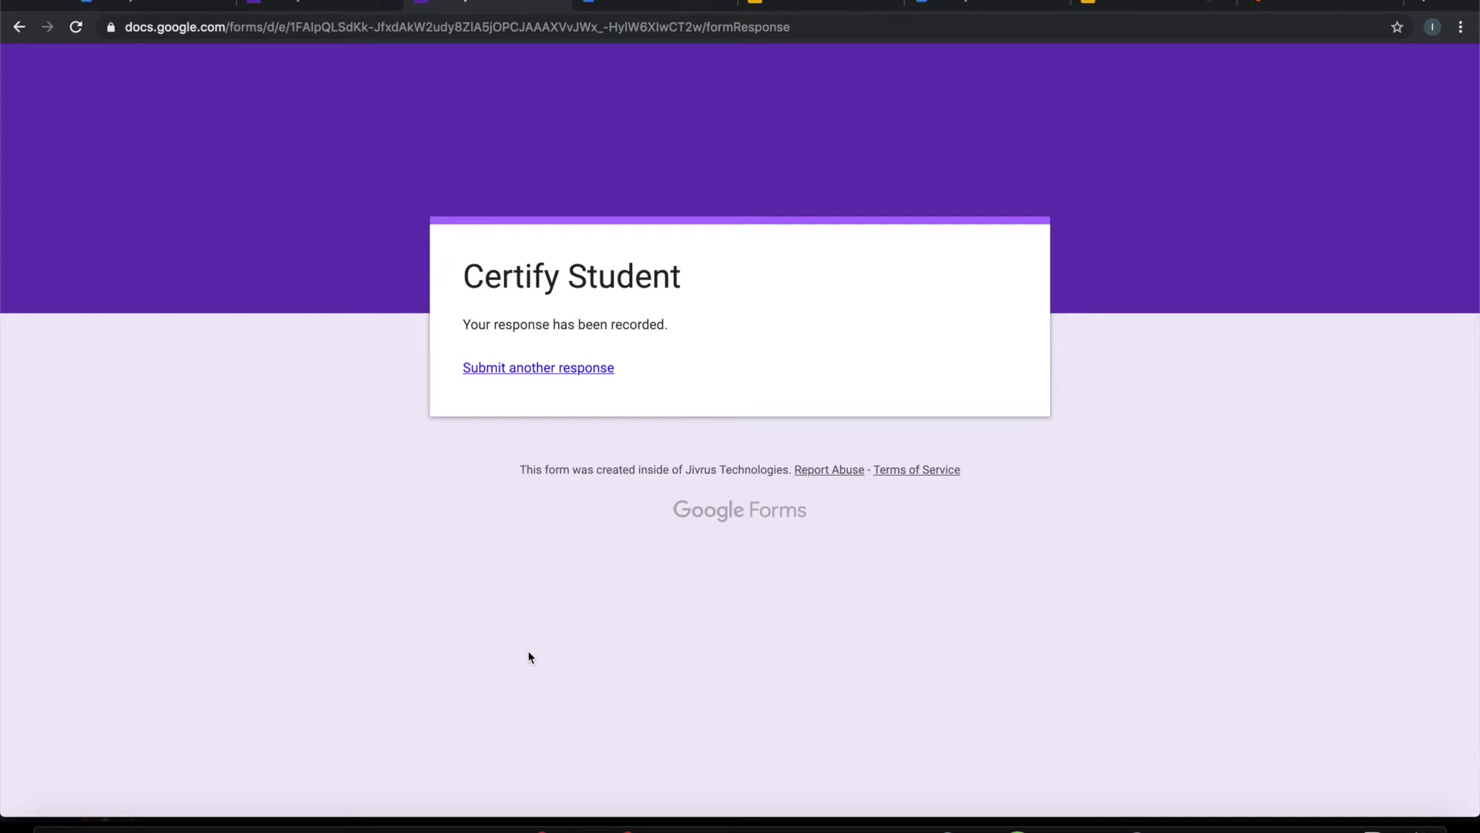
Step: Review the generated Student Certificate slide in the Generated Certificates folder, then close its tab
left_click(357, 7)
left_click(624, 8)
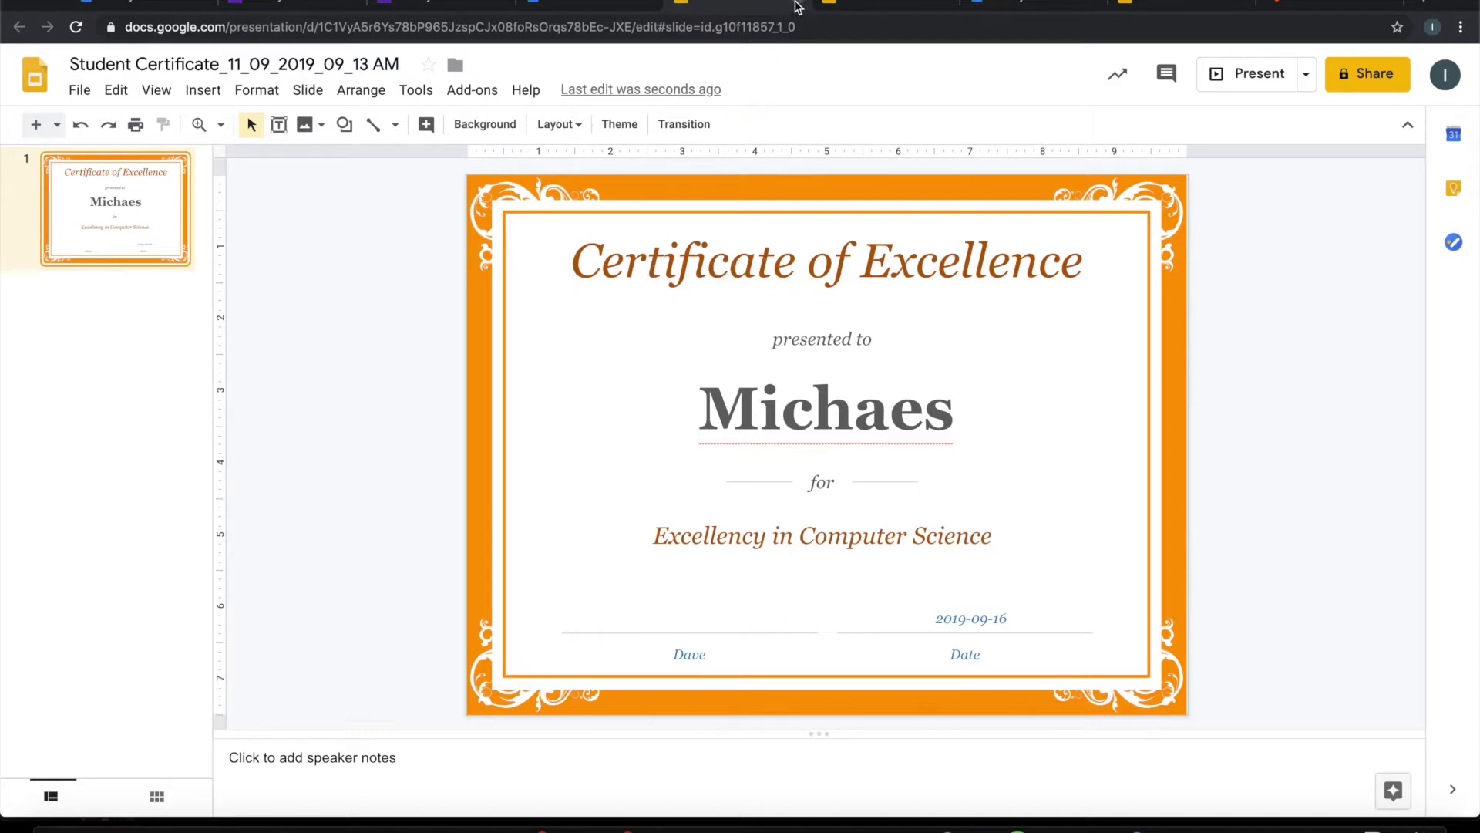
left_click(797, 8)
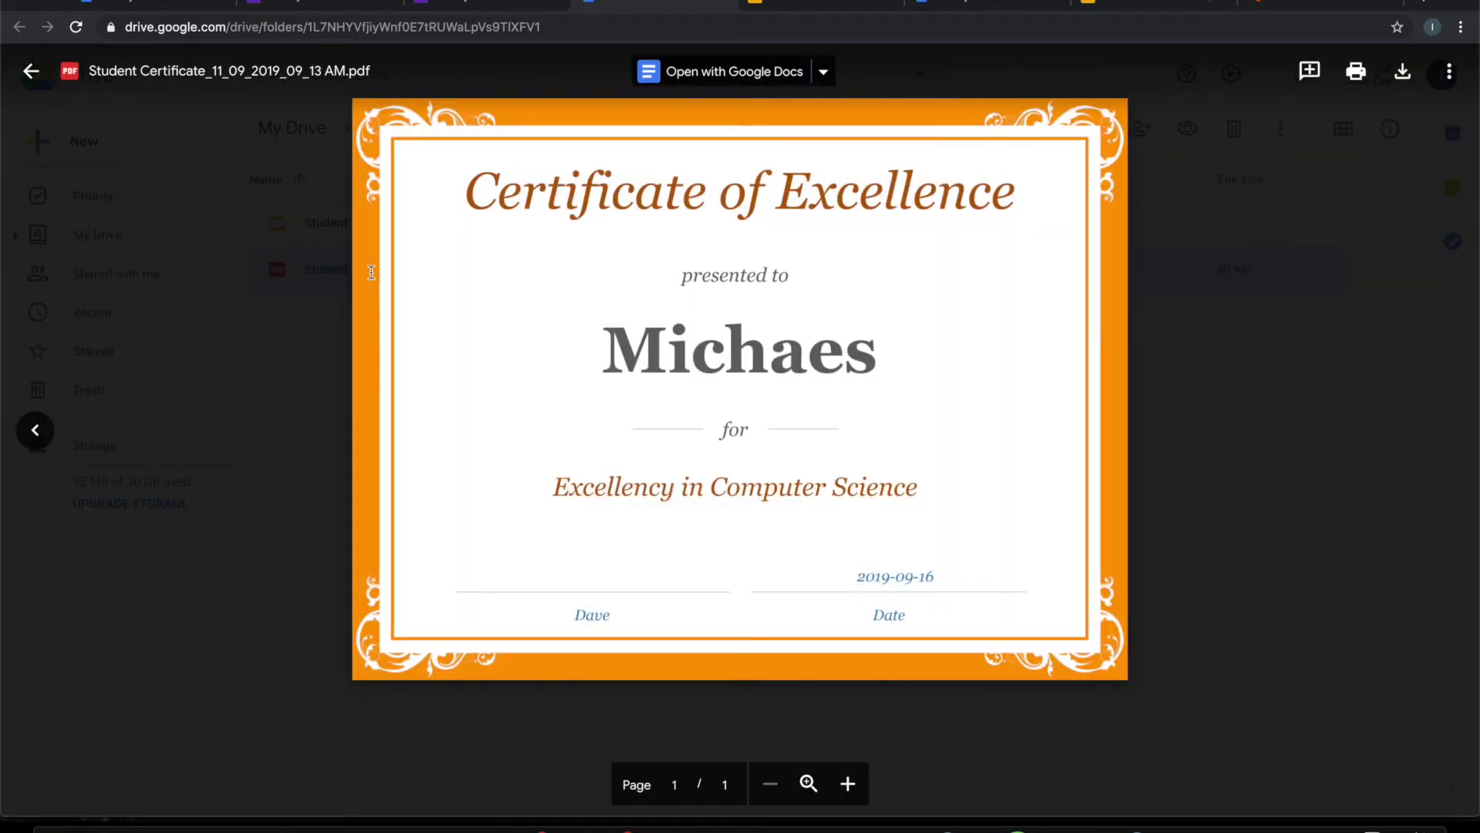
Step: Close the generated certificate PDF preview
key("Escape")
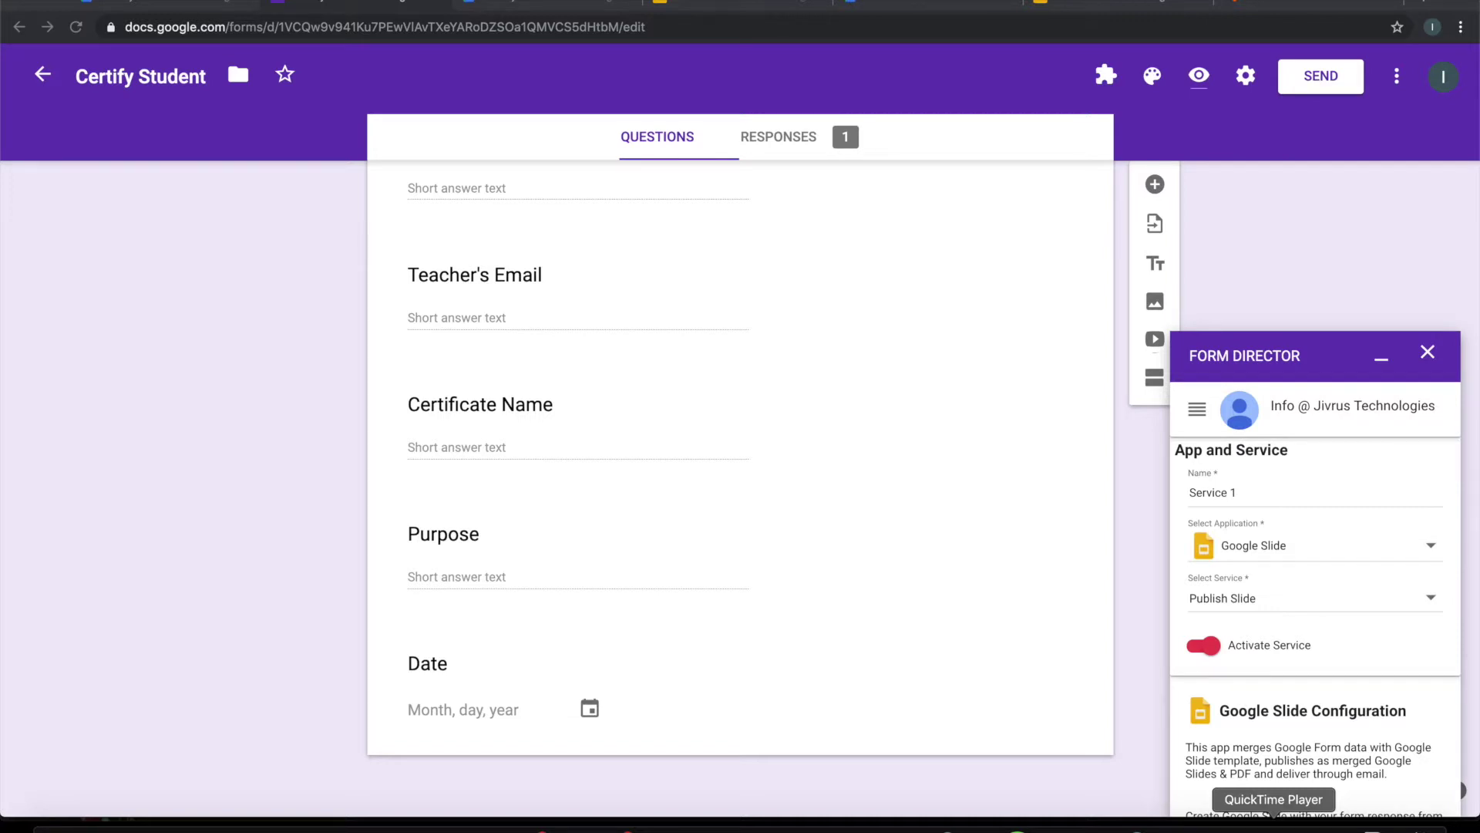
Step: Change the Form Director service to Append Slide and bring up the All Certificates presentation
left_click(1345, 601)
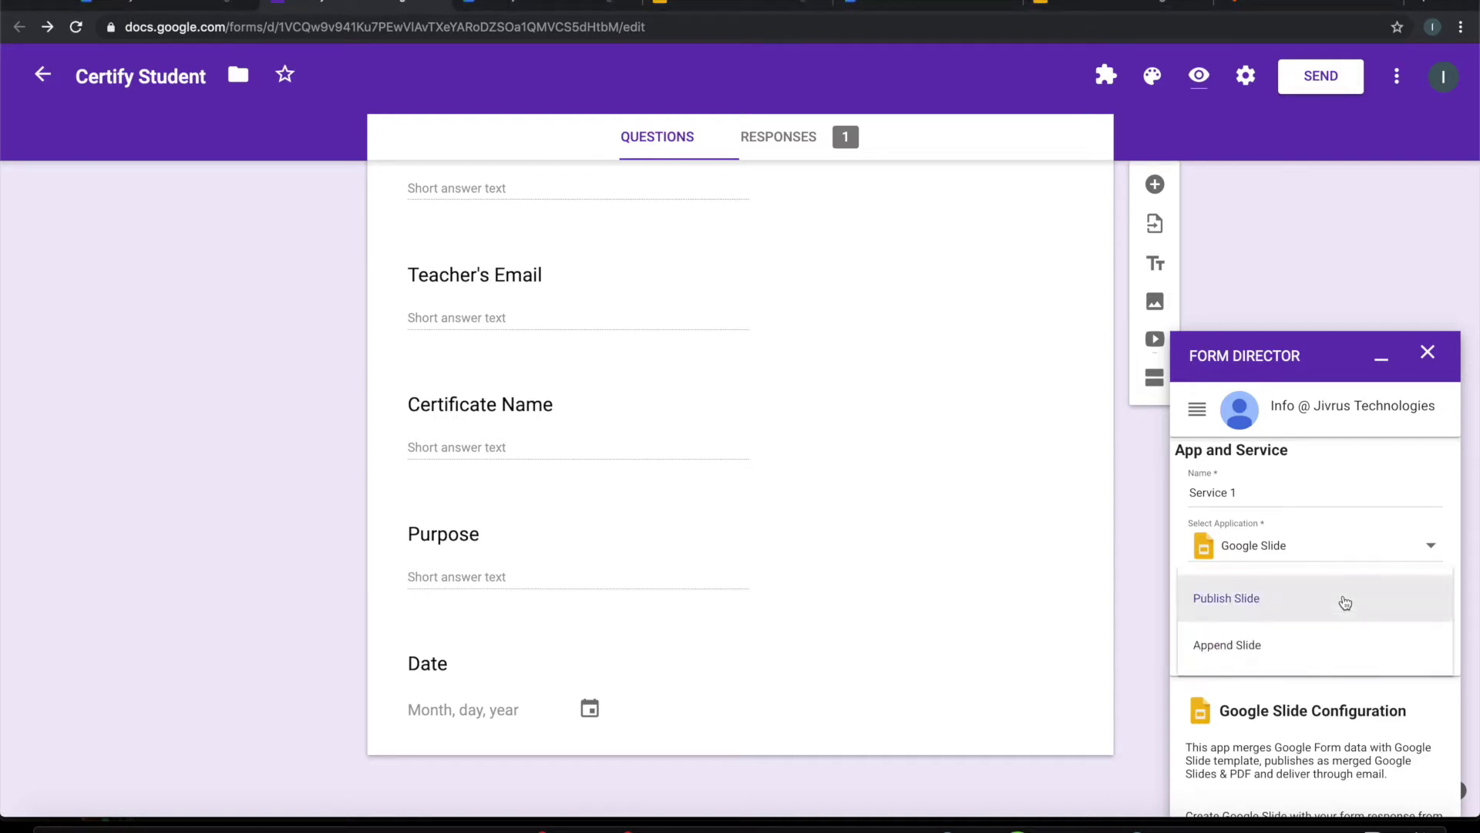
left_click(1260, 650)
scroll(1318, 655, "down", 5)
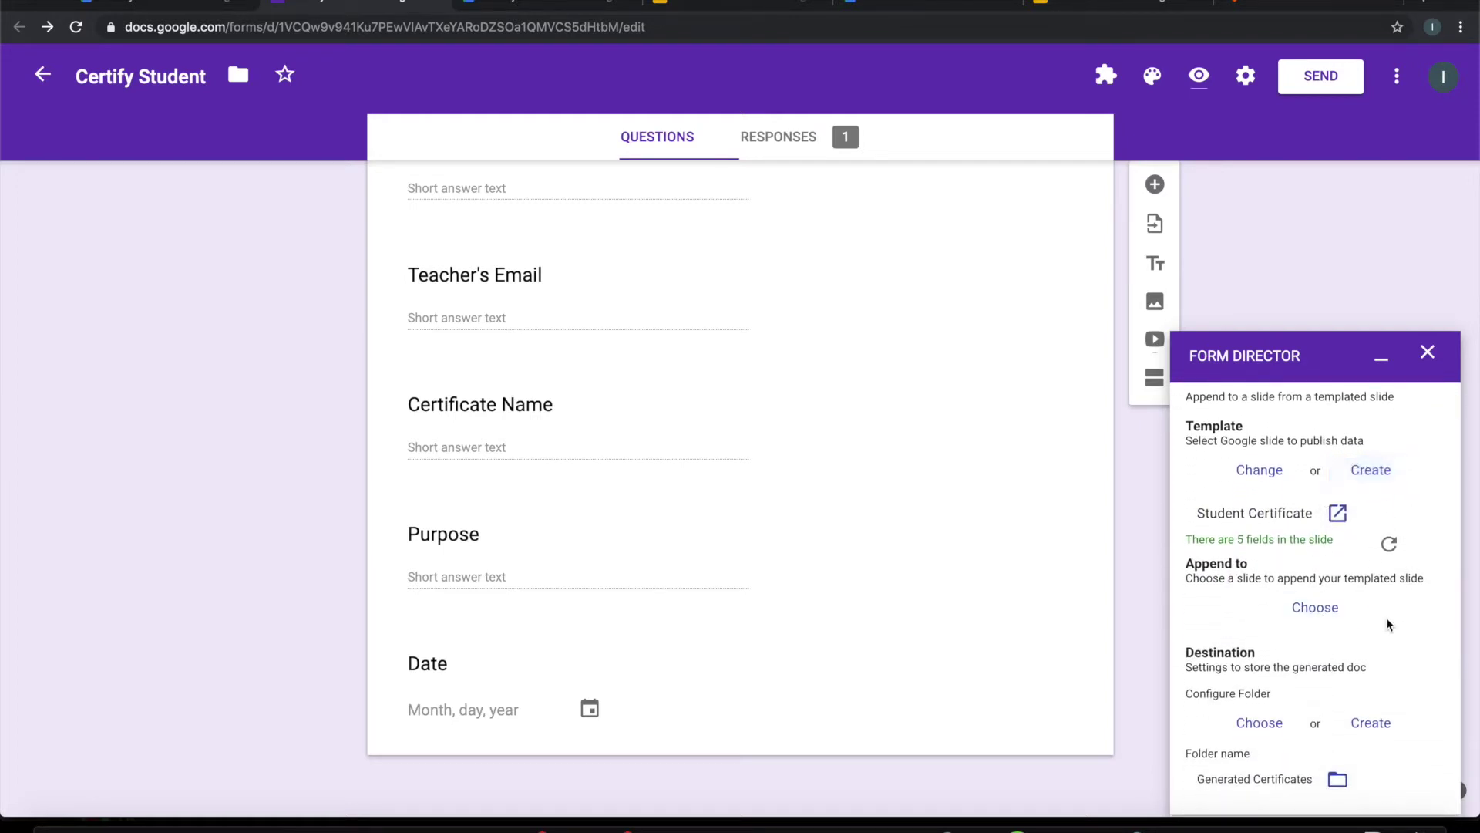
scroll(1380, 647, "down", 2)
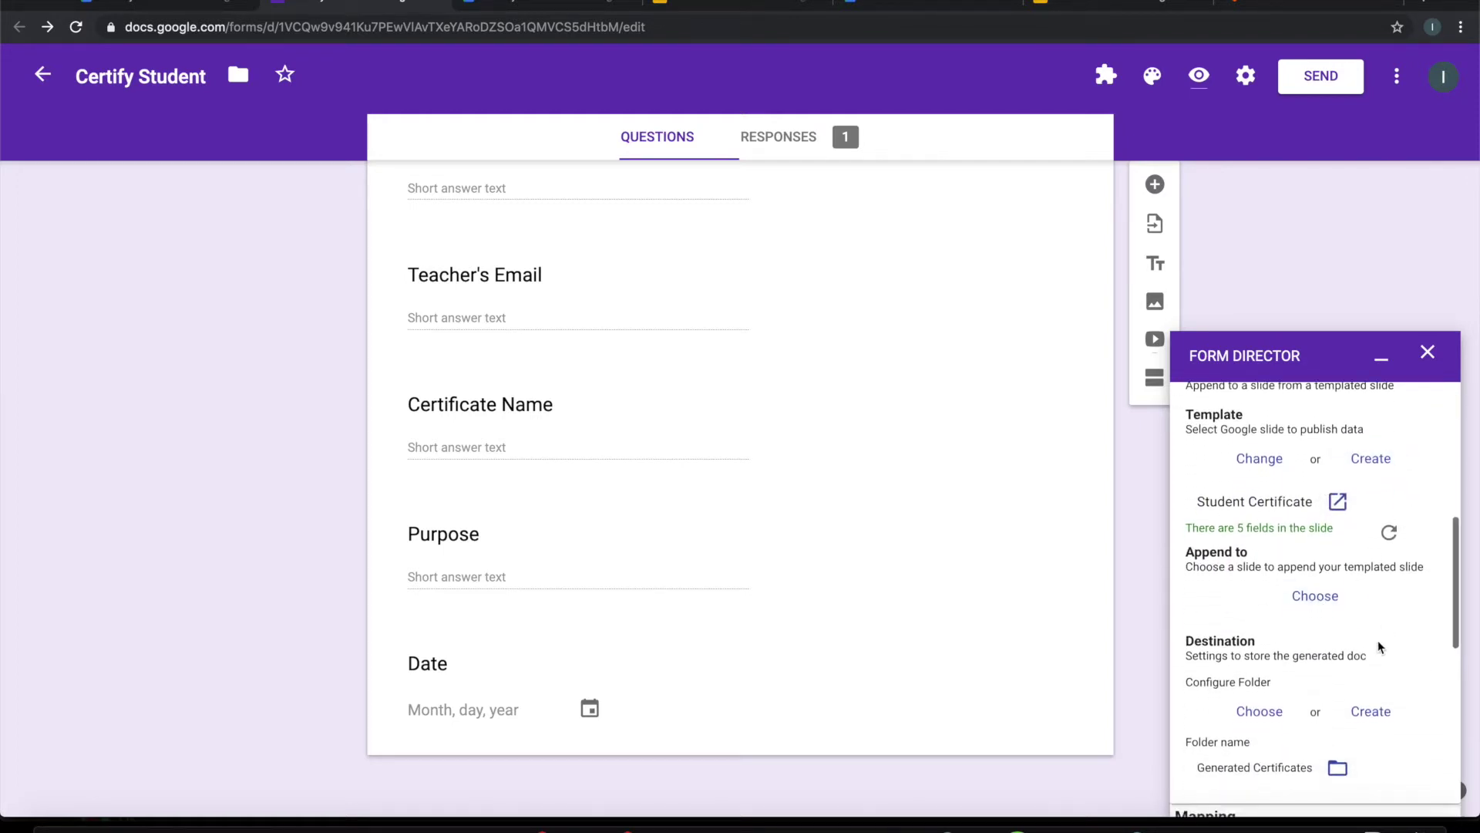
scroll(1380, 647, "up", 1)
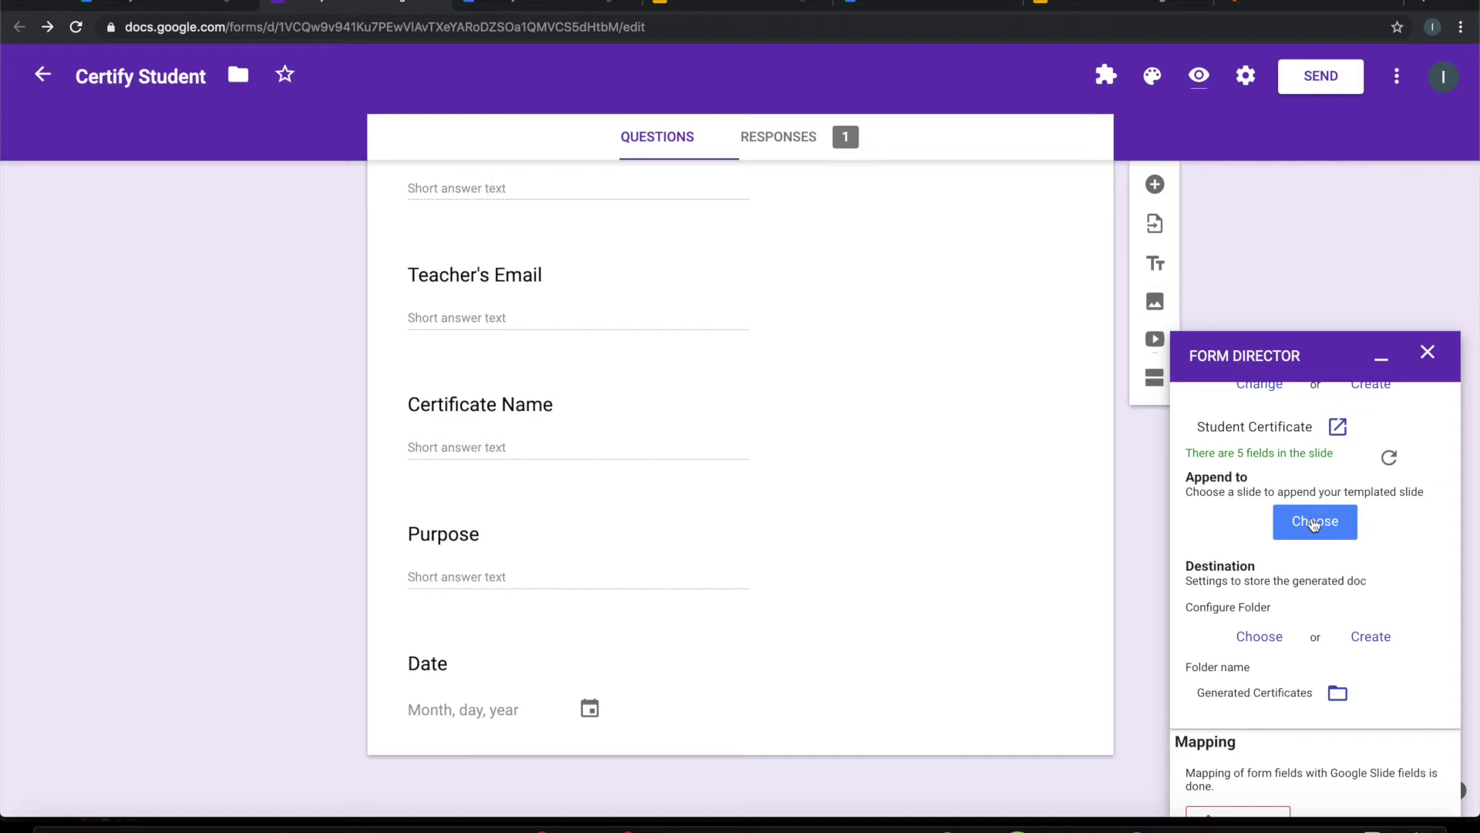
left_click(1315, 523)
left_click(1104, 2)
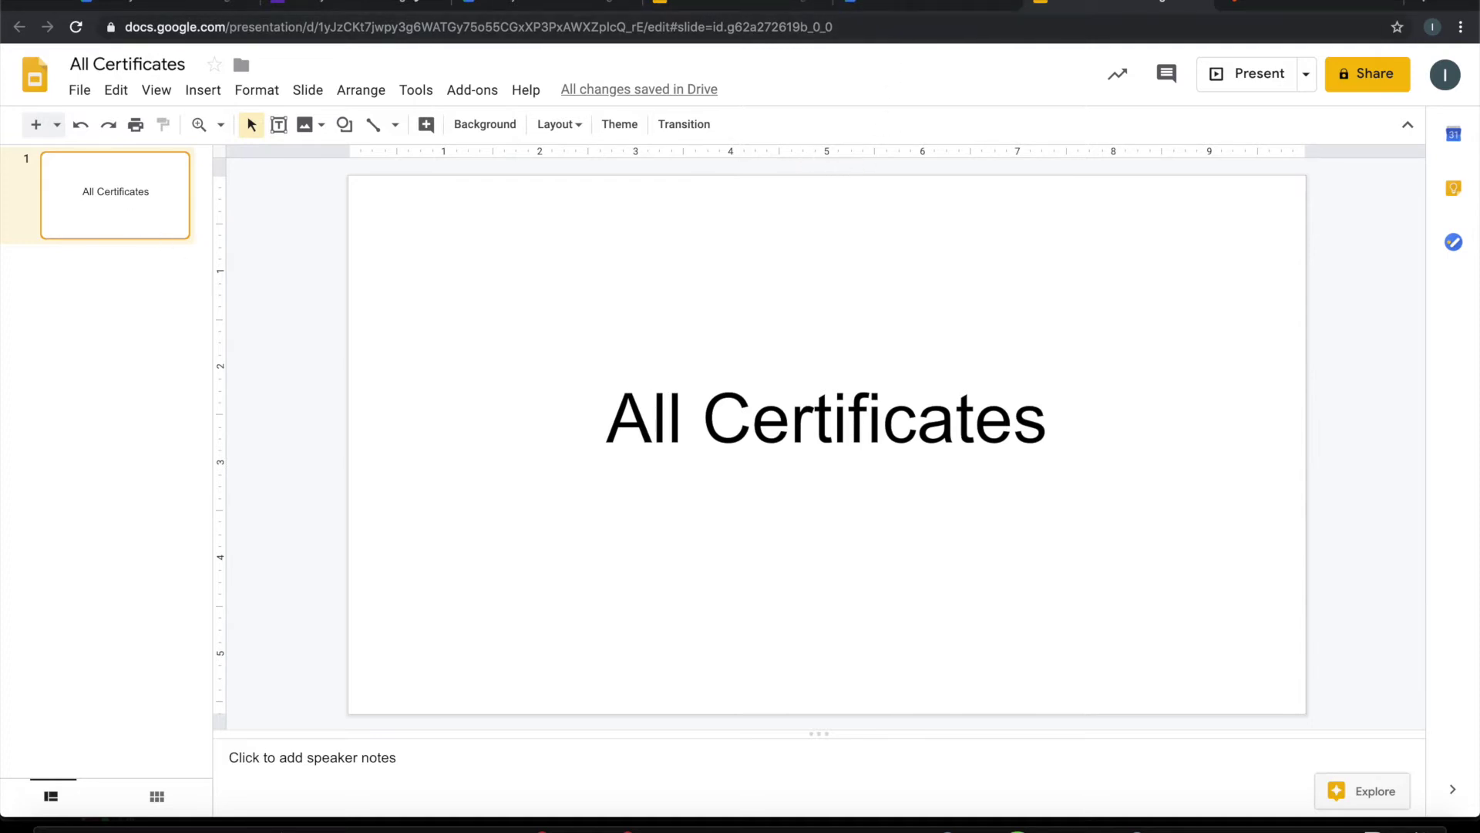
Step: Select the All Certificates presentation as the Append to target in Form Director
left_click(363, 4)
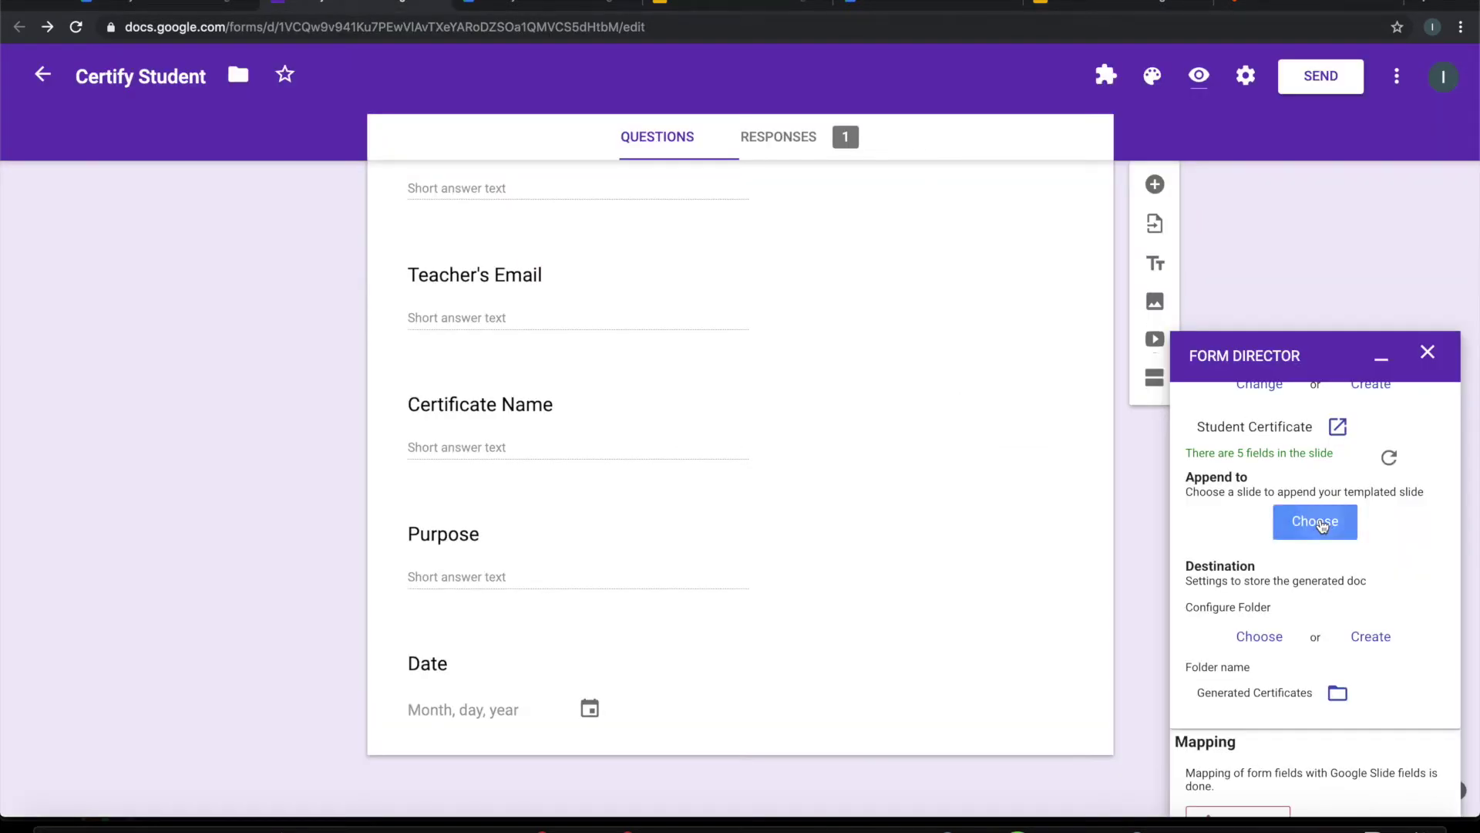
left_click(1321, 525)
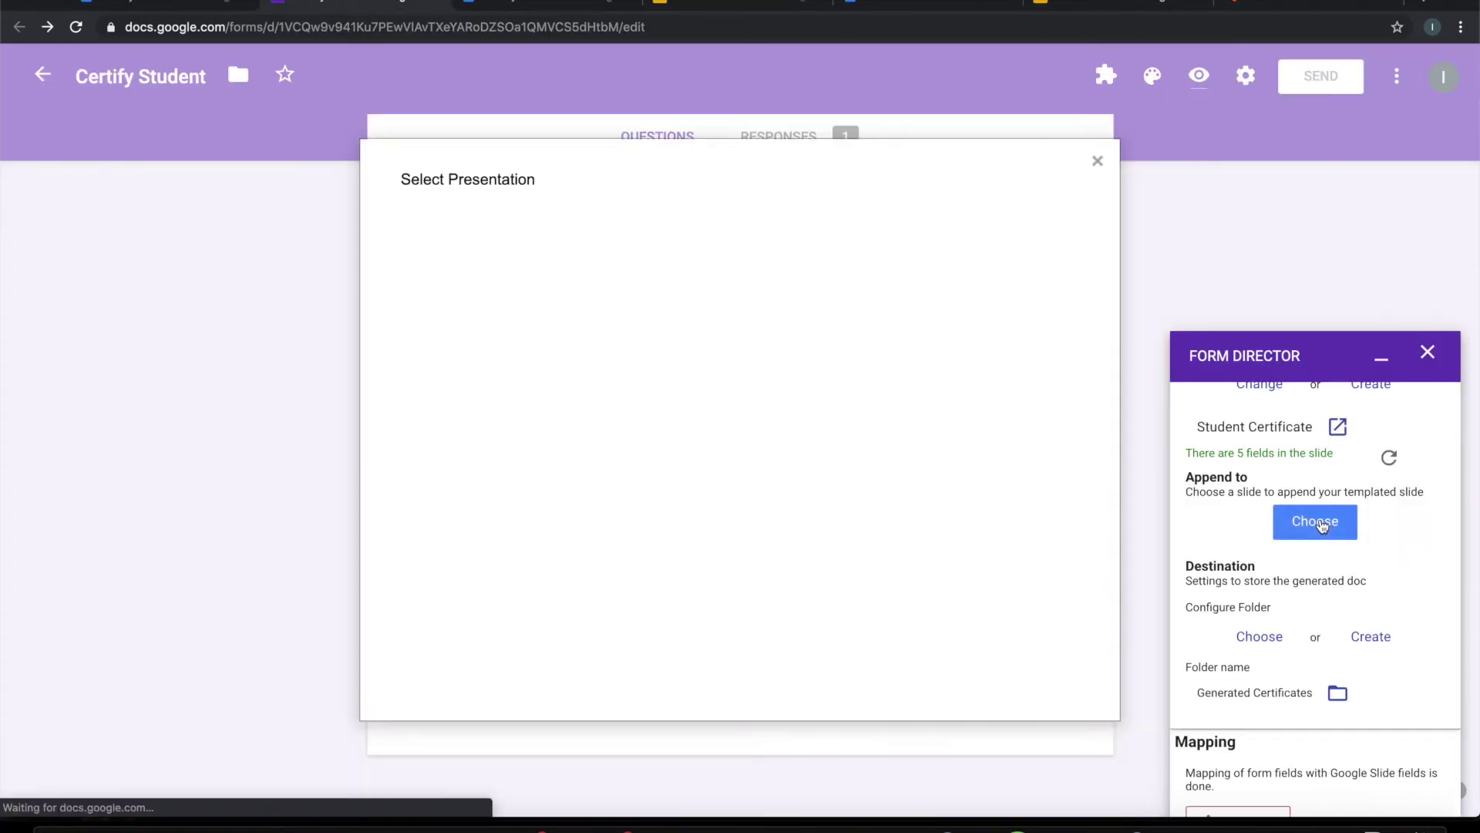
left_click(707, 506)
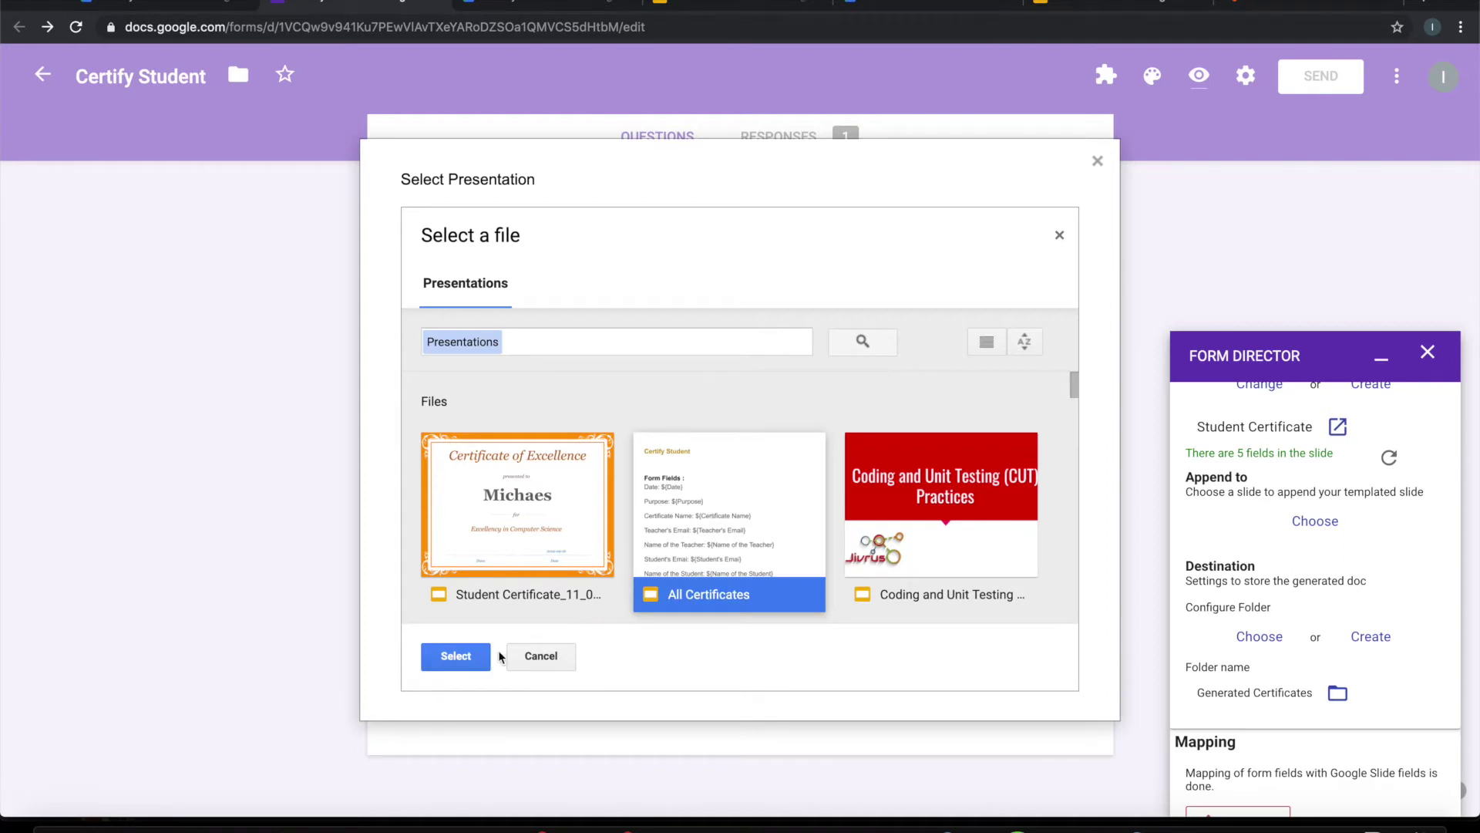
left_click(455, 656)
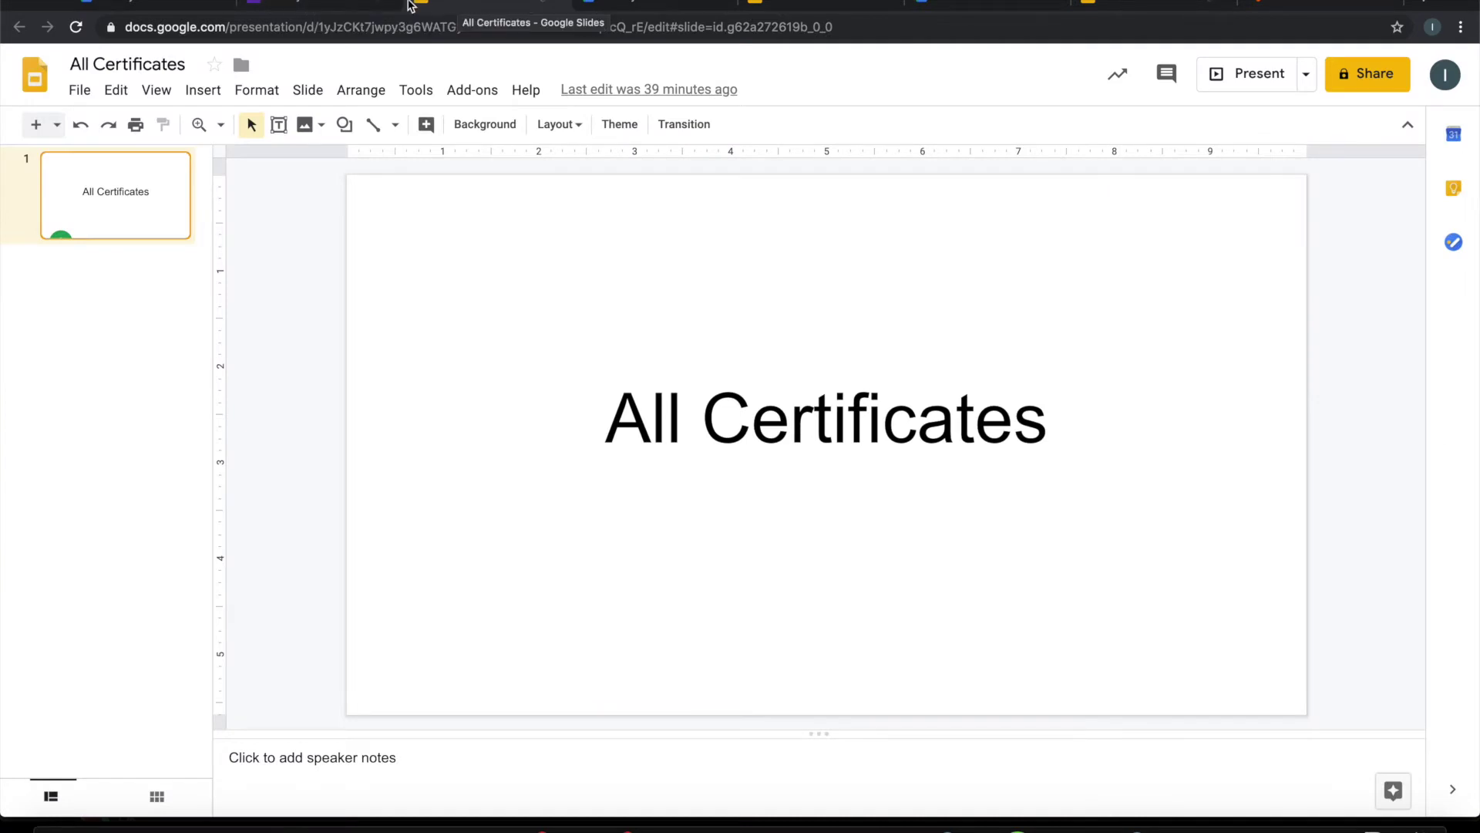
left_click(332, 6)
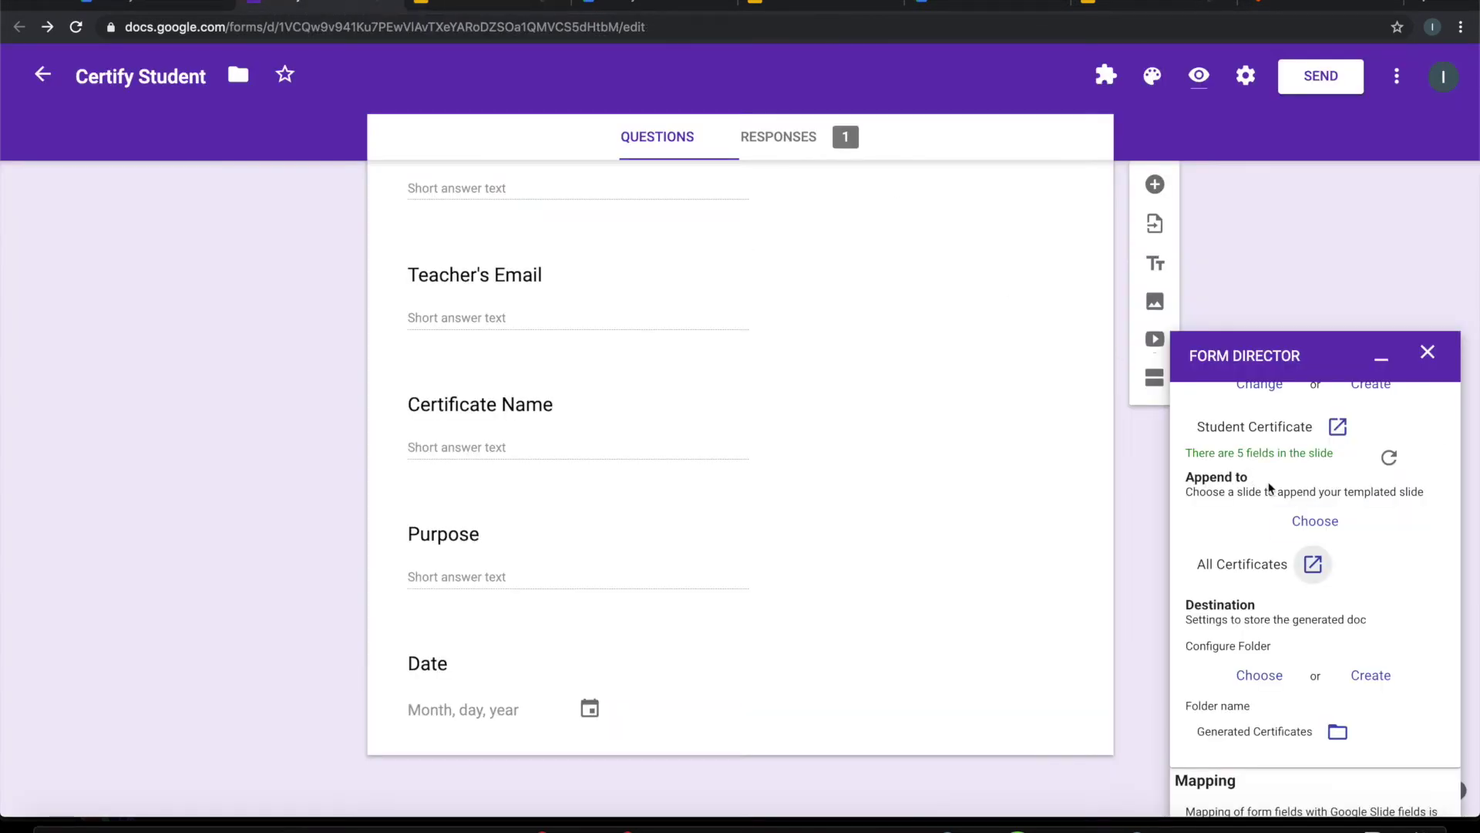
Step: Save the Append Slide settings, then return to the live Certify Student form's name field
scroll(1325, 562, "down", 8)
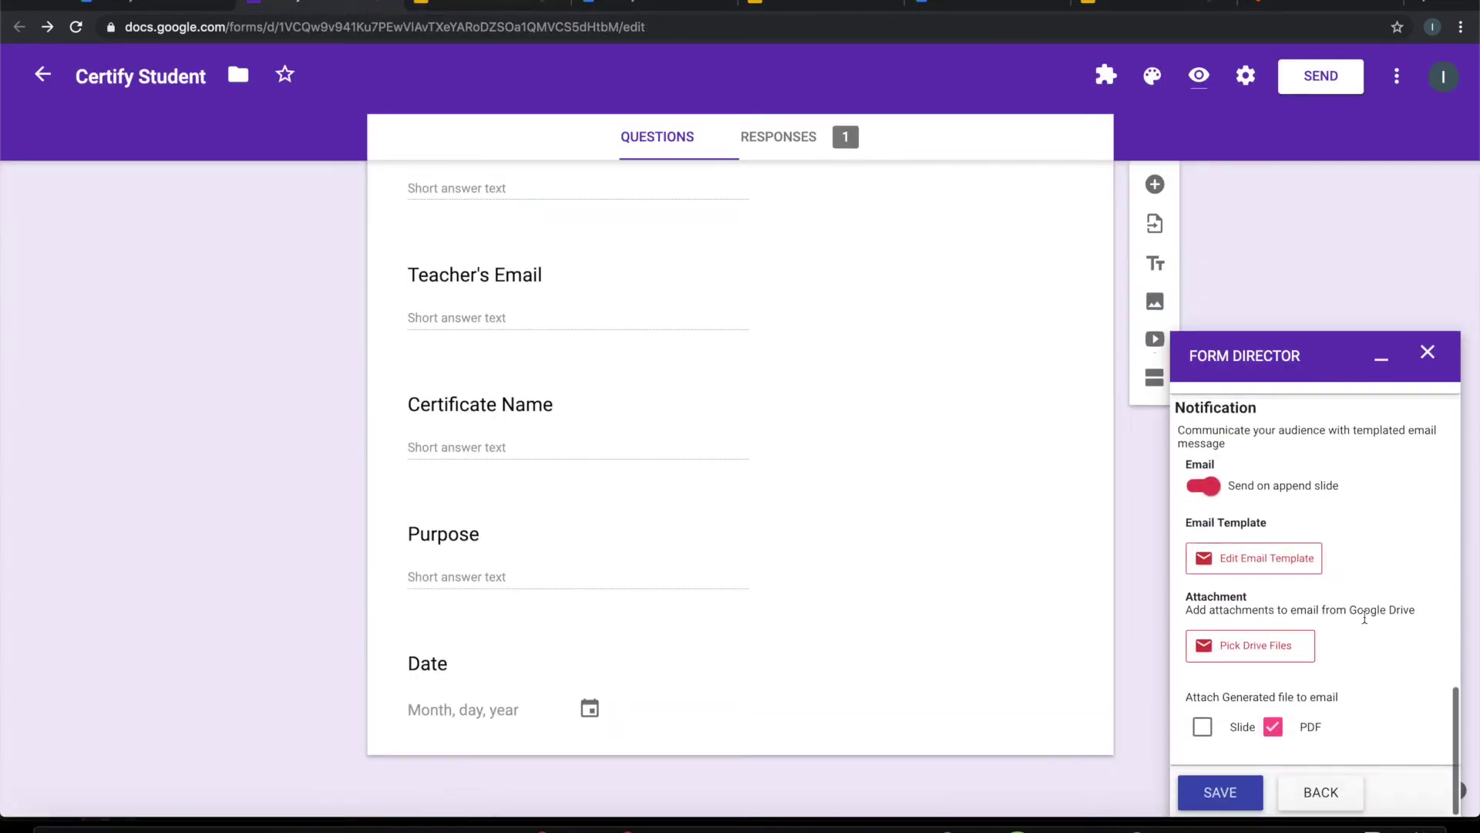
left_click(1237, 787)
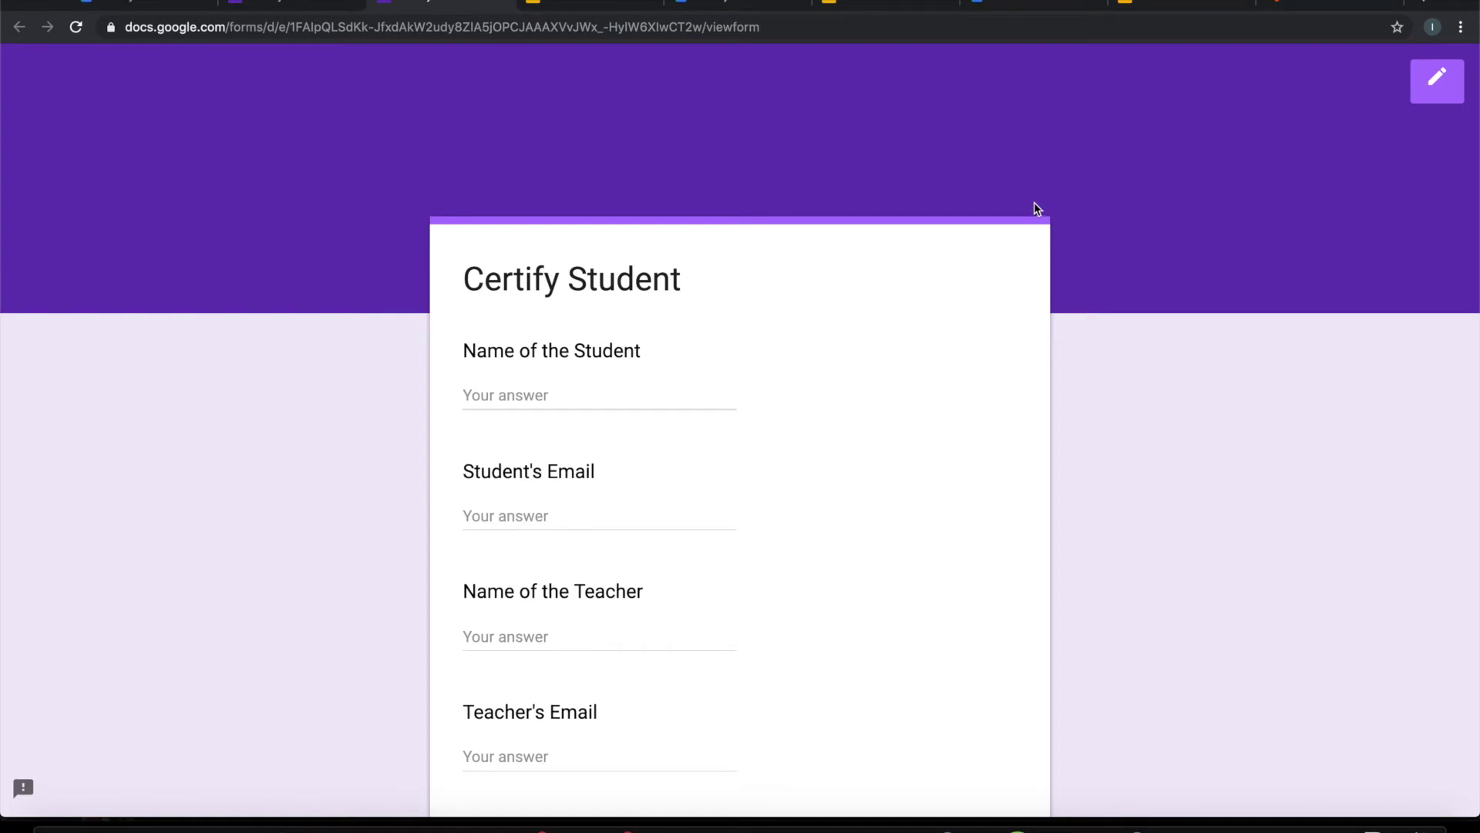
left_click(562, 6)
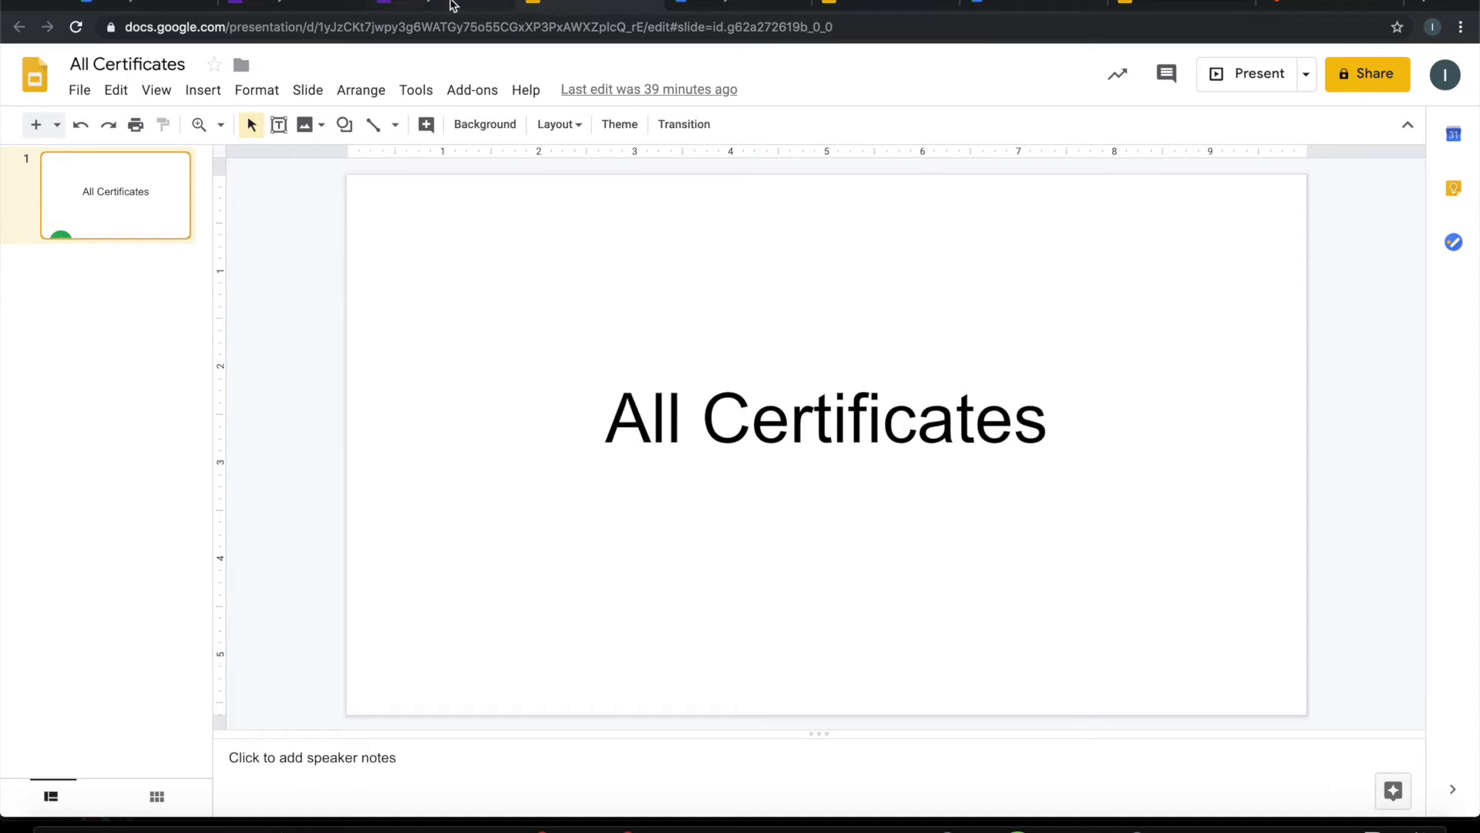
left_click(424, 7)
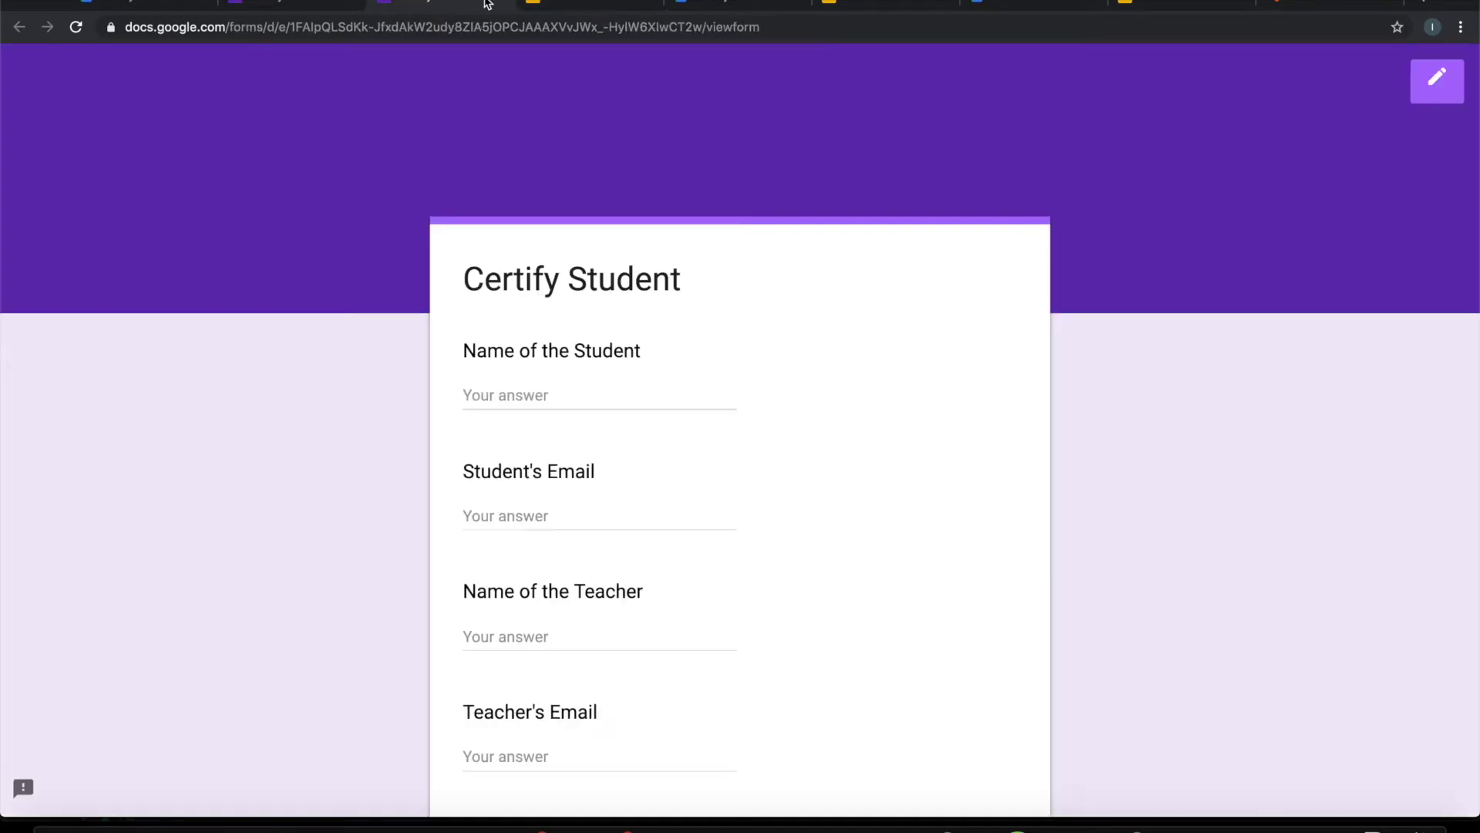
left_click(602, 392)
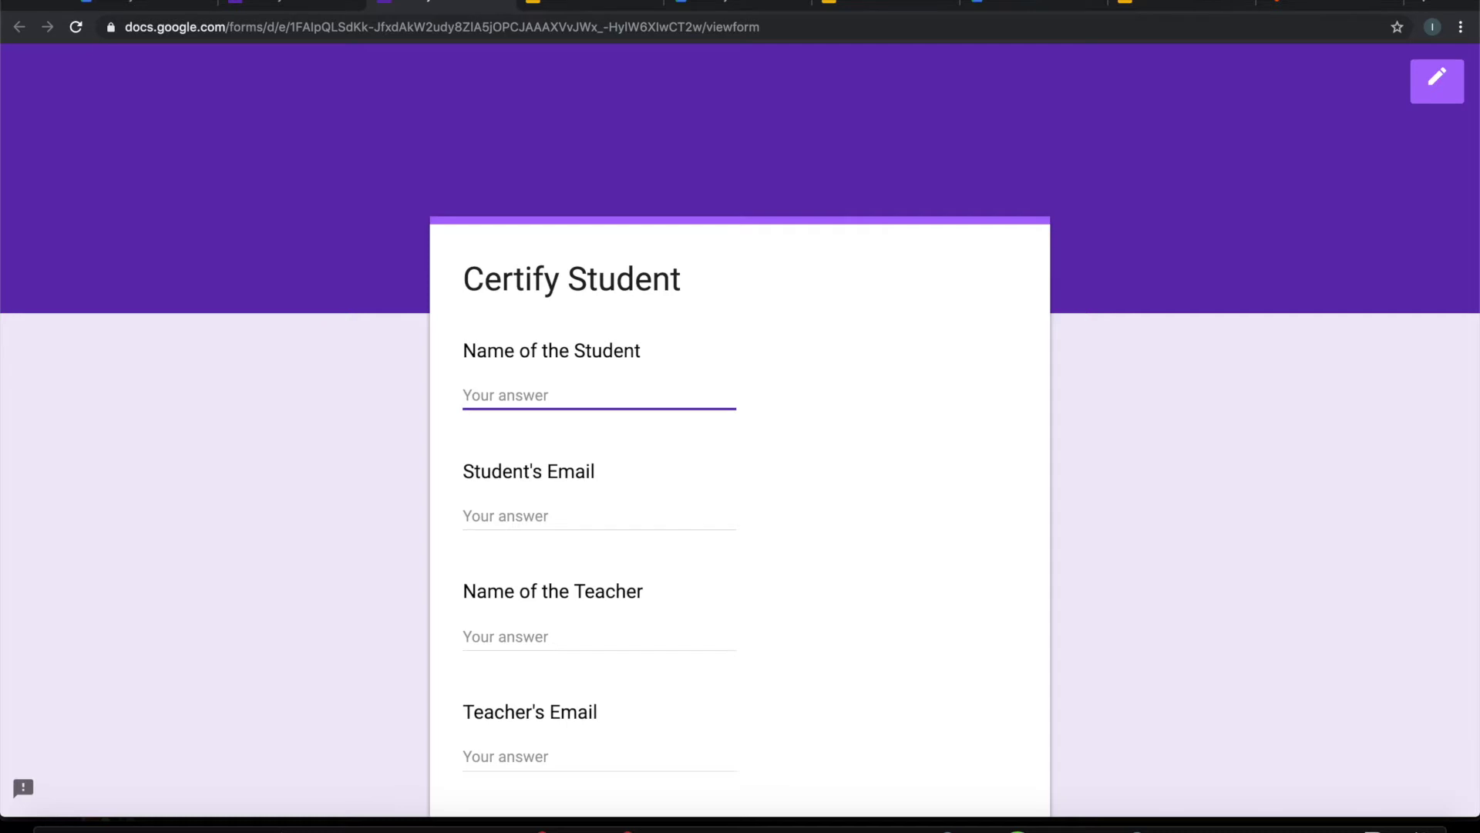
Step: Enter the student and teacher names and emails, 'Certificate of Excellence', and 'Excellency in Computer Science'
type("Michaes")
key("Tab")
key("Tab")
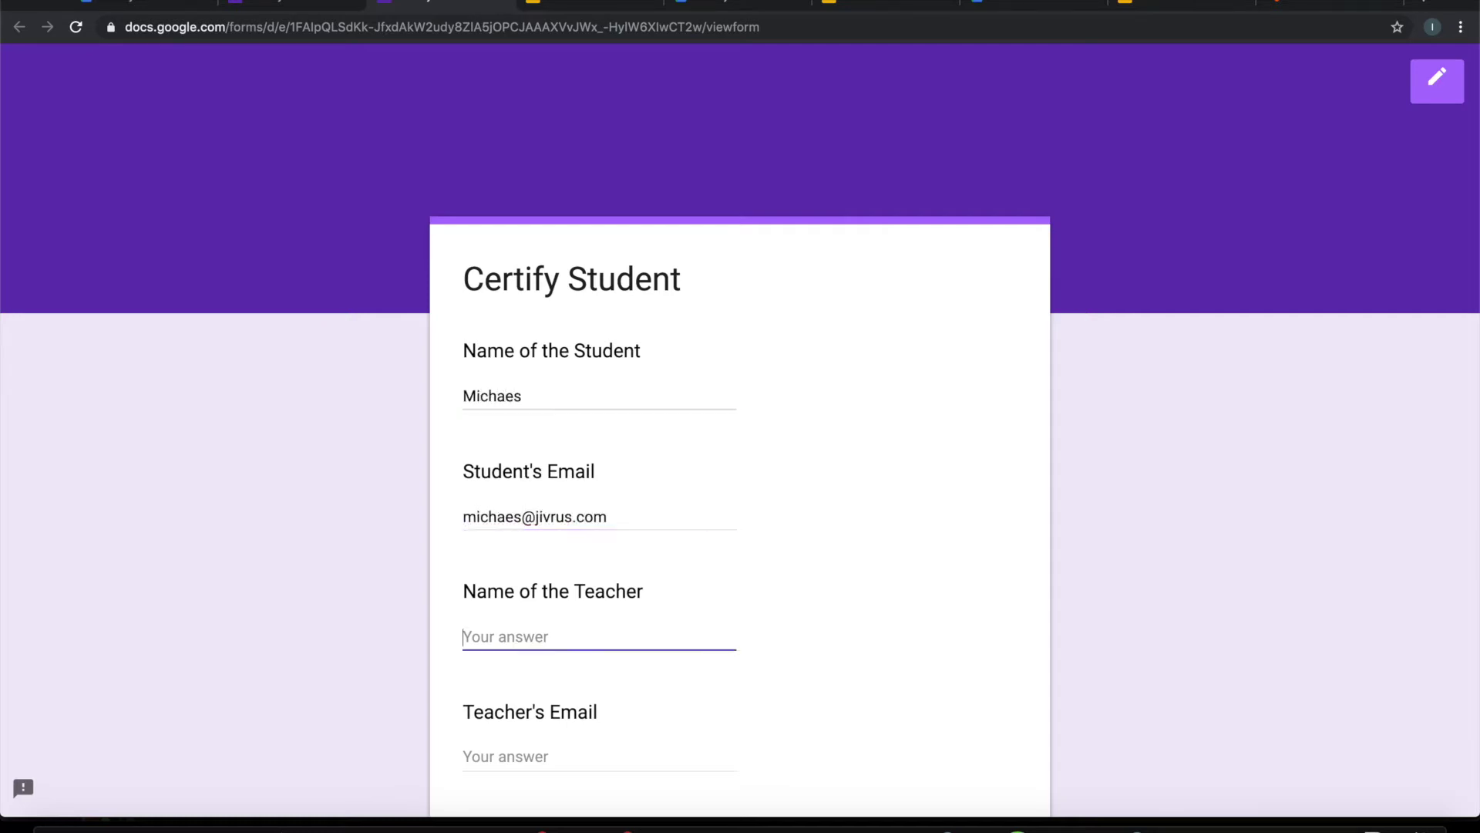
type("Dave")
scroll(740, 432, "down", 5)
key("Tab")
key("Tab")
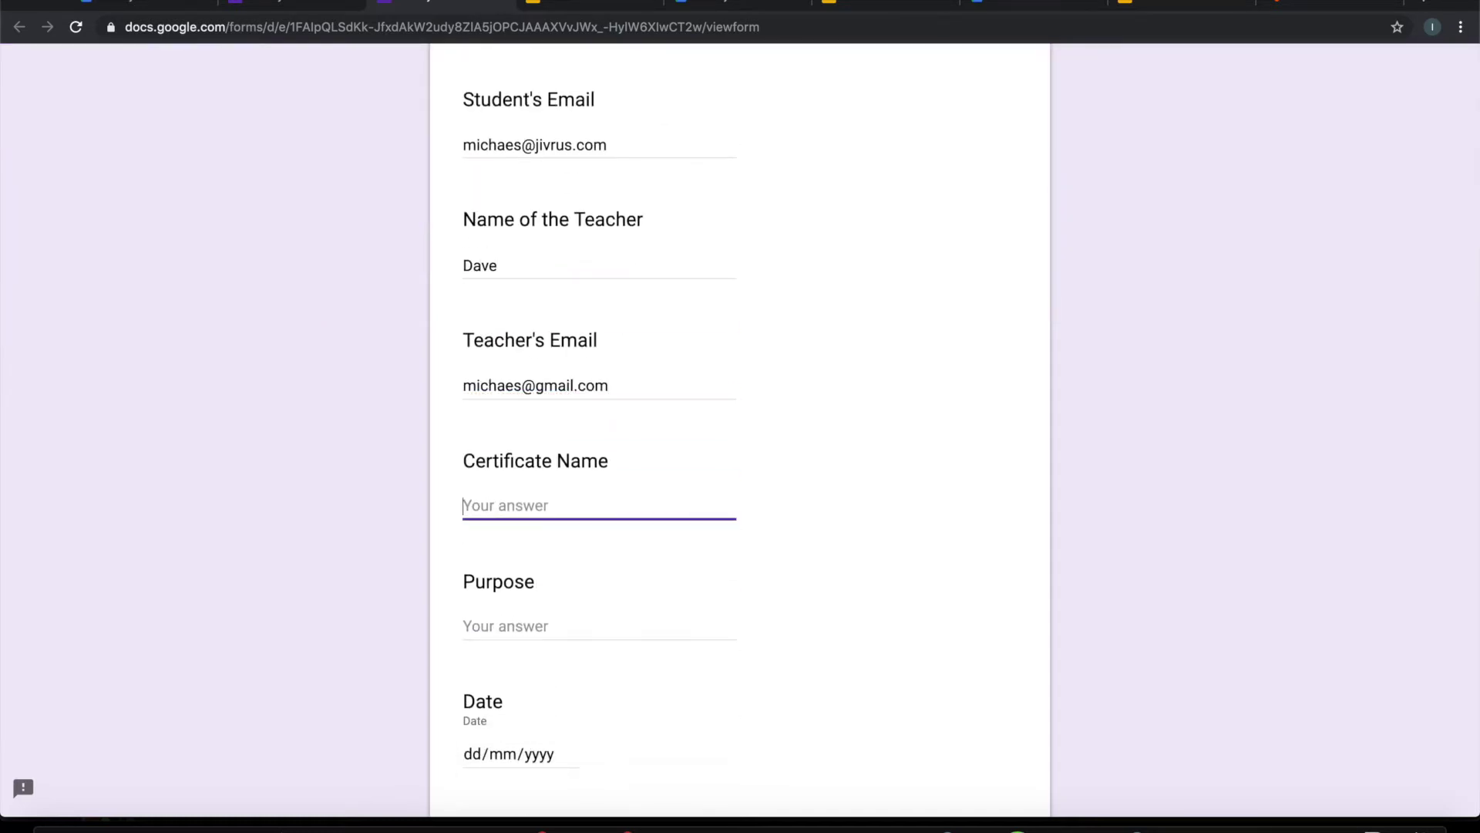
type("Certificate of Excellence")
key("Tab")
type("E")
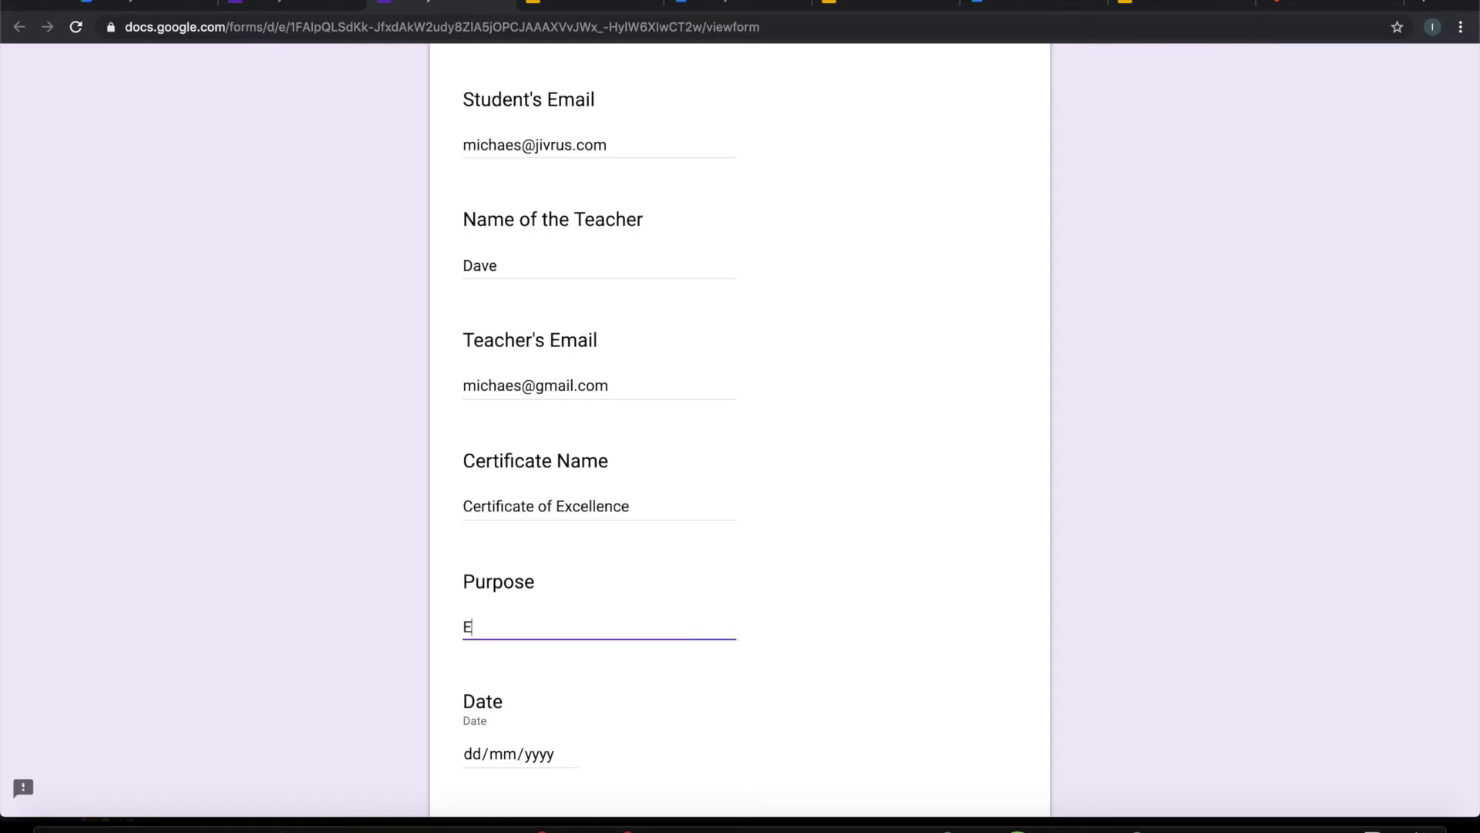
type("xcellency in Computer Science")
Step: Set the Date to 16 September 2019, submit, and go to the Generated Certificates folder
key("Tab")
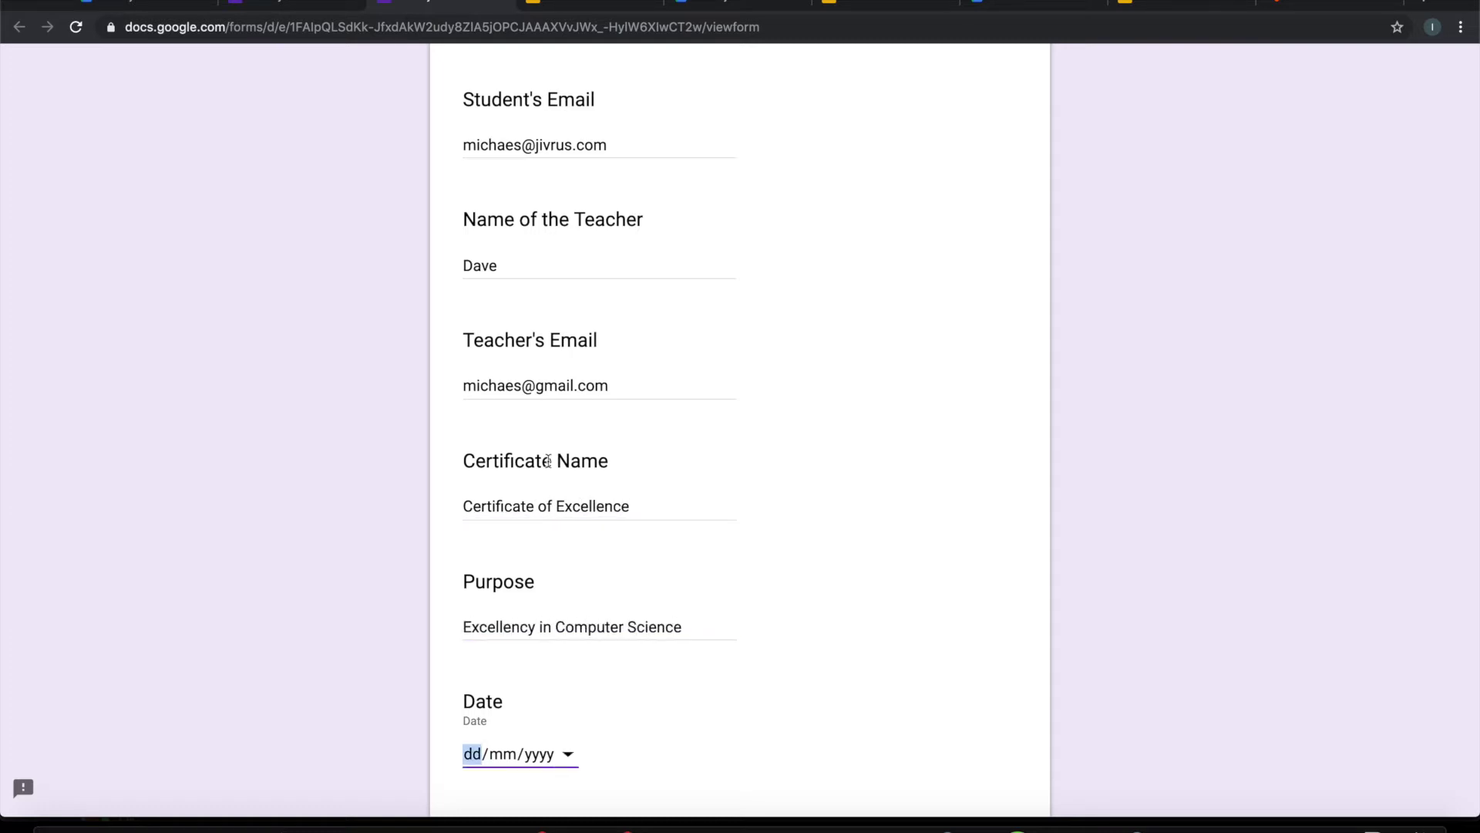
scroll(568, 617, "down", 3)
left_click(568, 504)
left_click(530, 633)
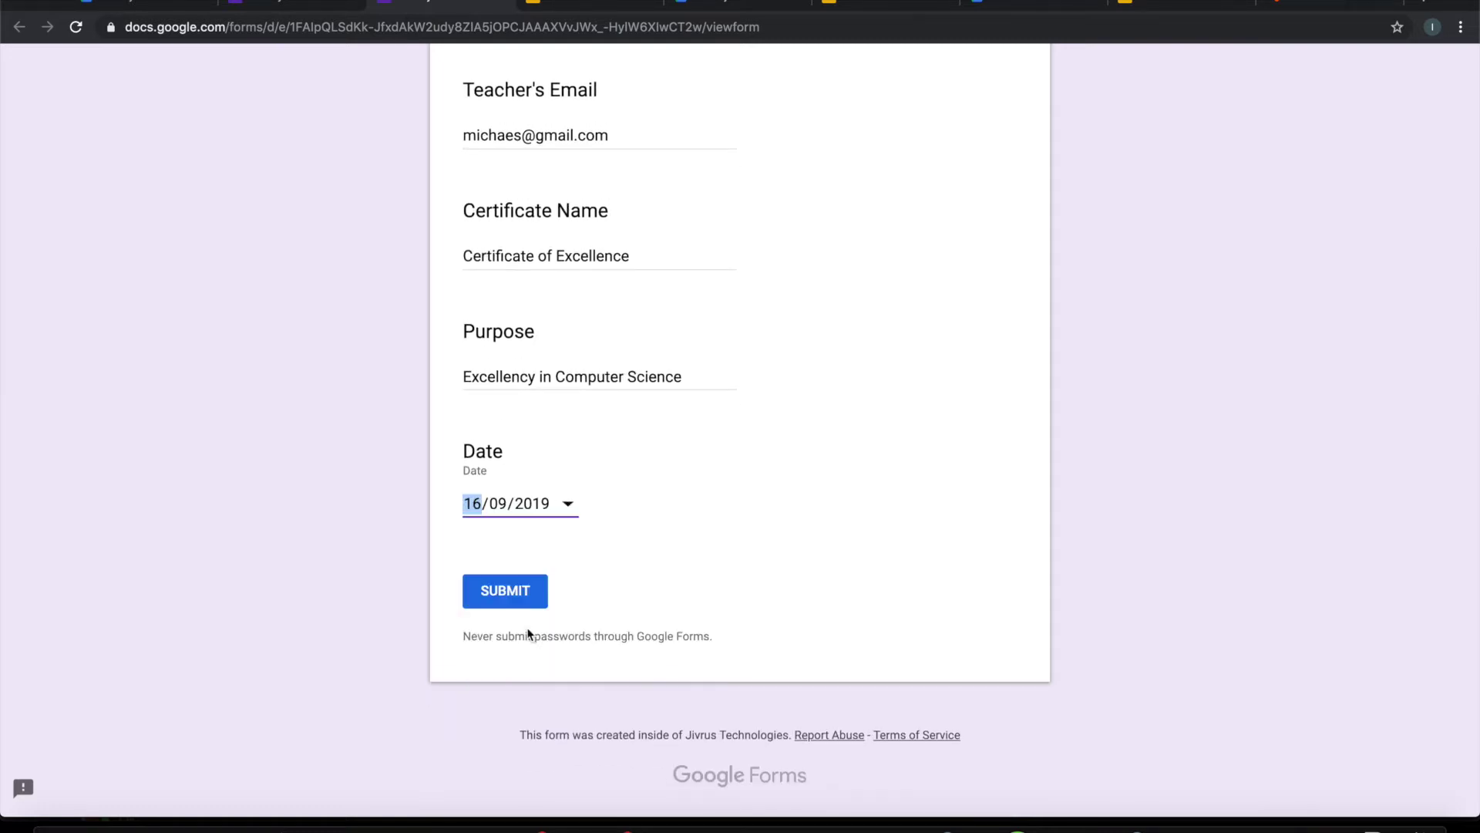
left_click(690, 502)
scroll(691, 501, "up", 2)
scroll(691, 502, "up", 5)
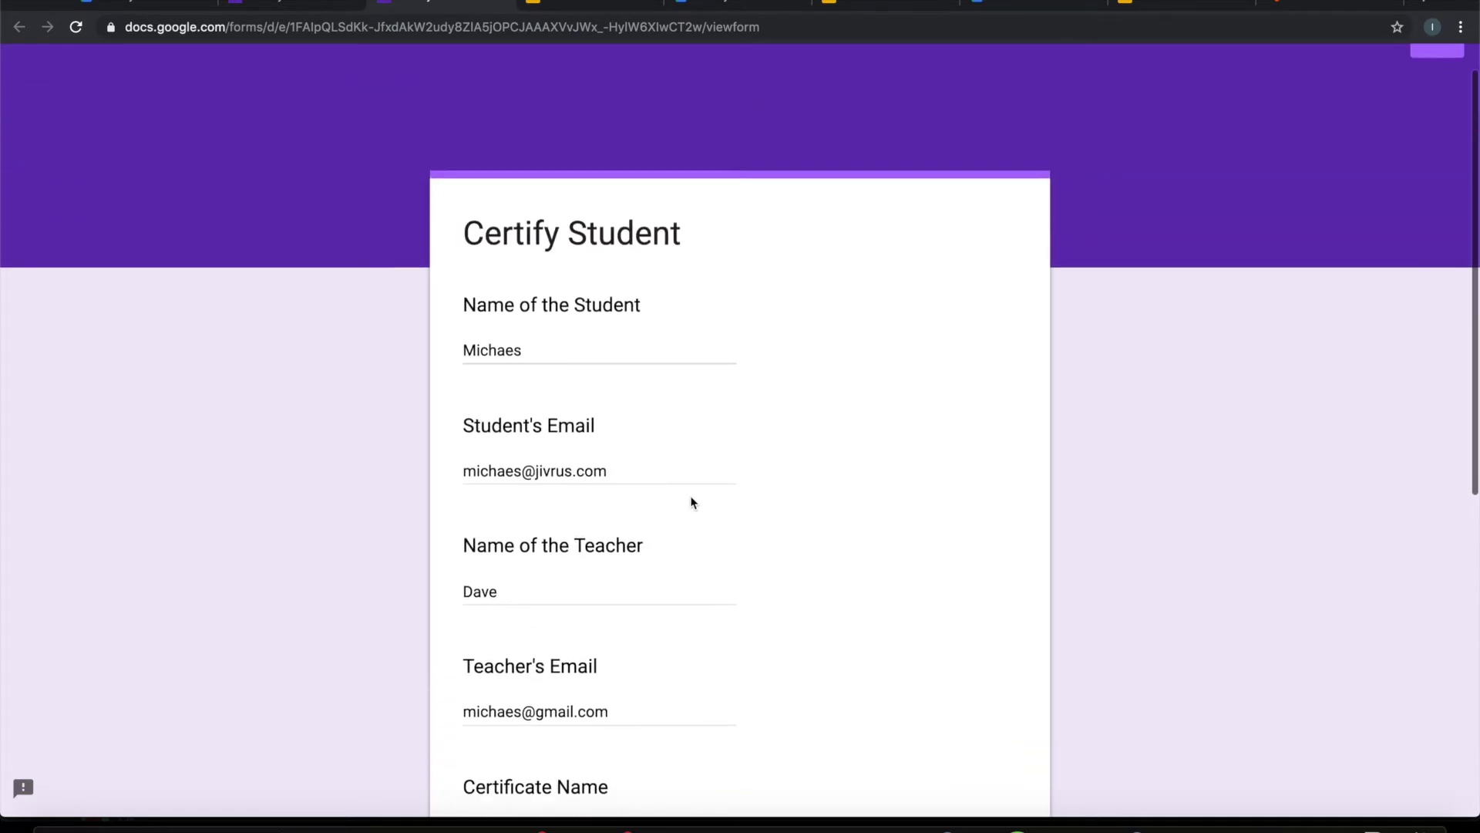
scroll(690, 502, "down", 6)
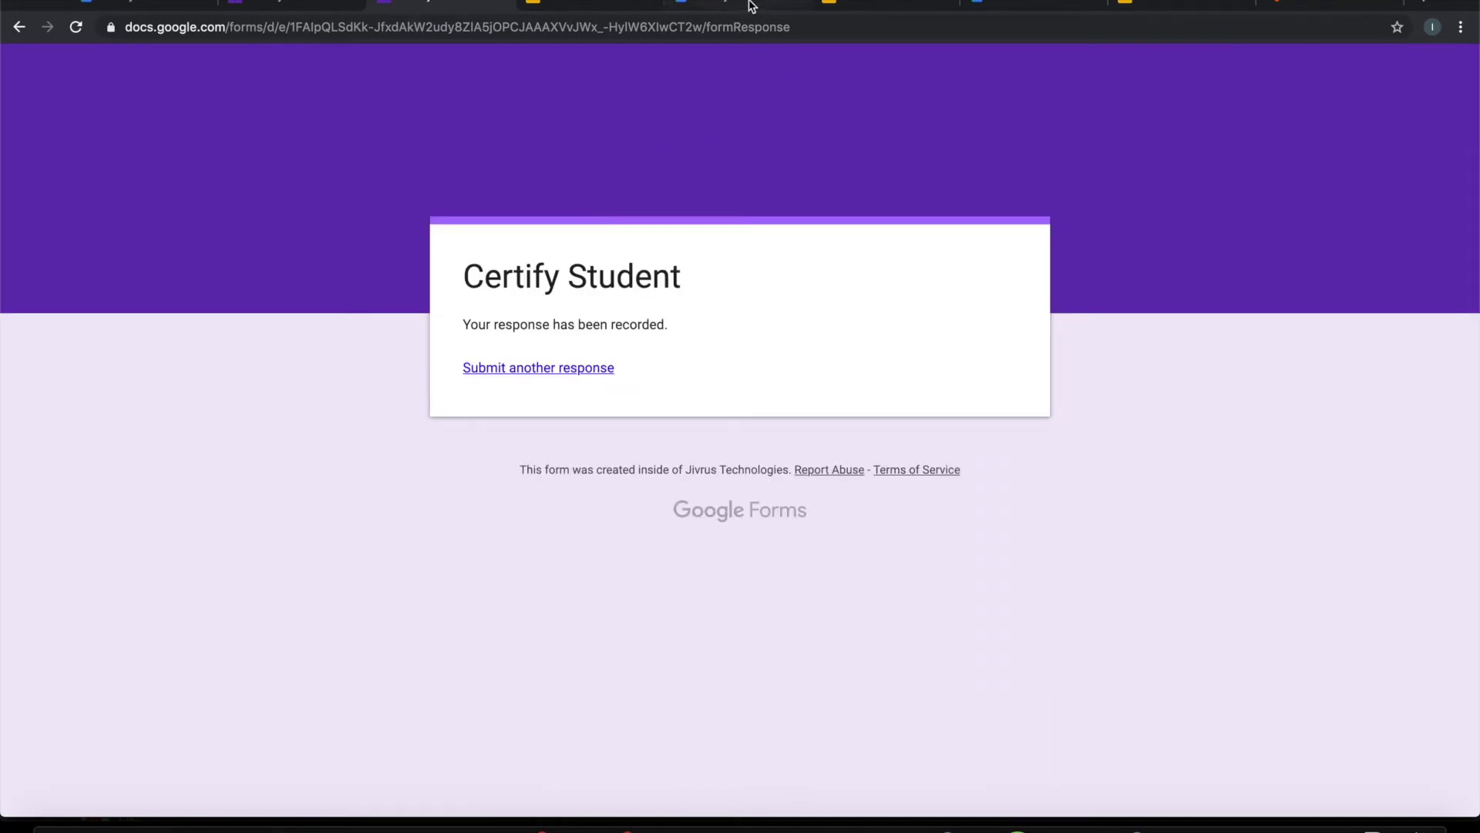
left_click(1015, 7)
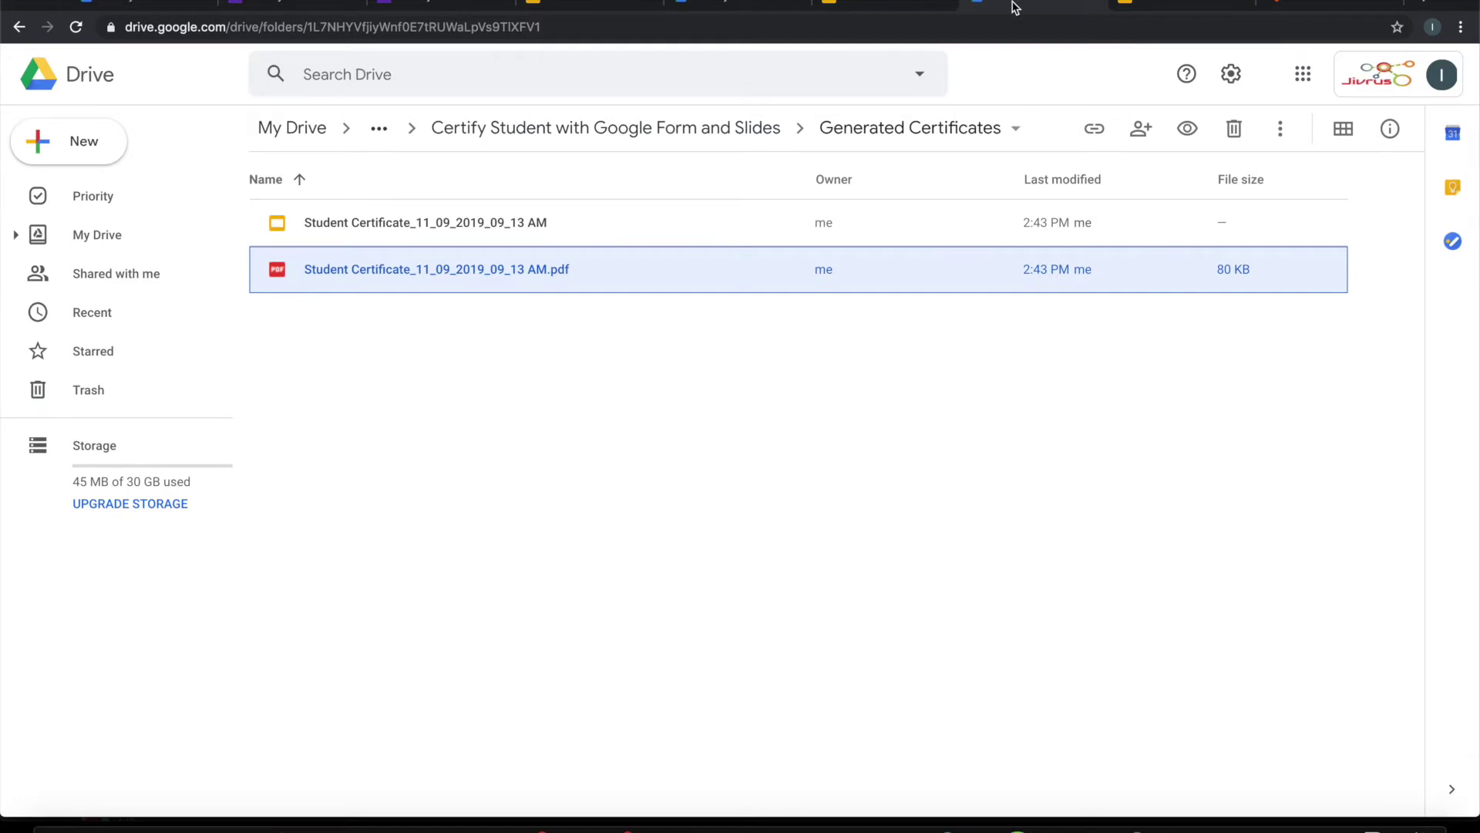
Step: Check the new certificate and PDF in Generated Certificates, then go to the All Certificates deck
left_click(707, 364)
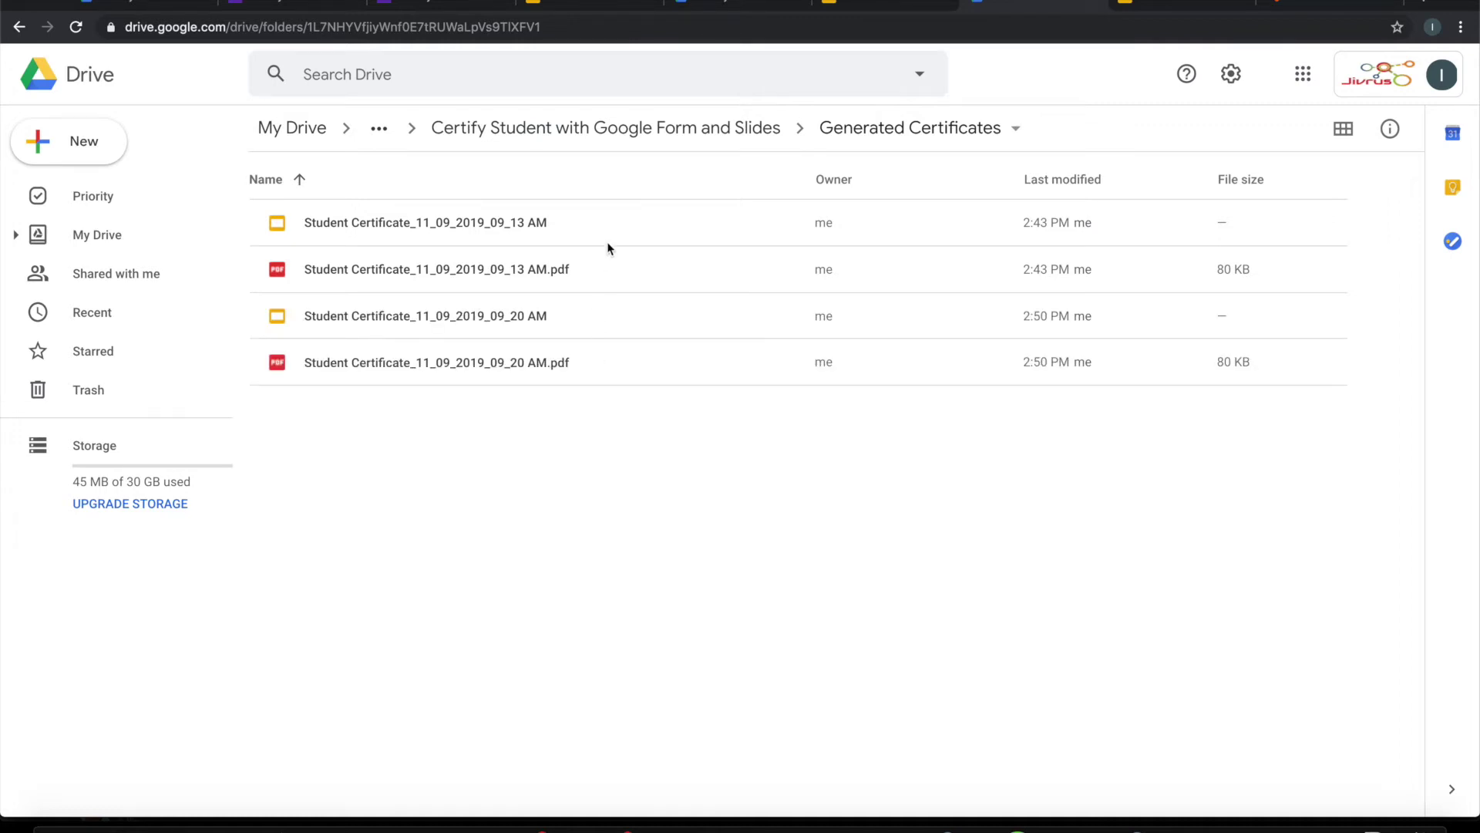
left_click(575, 3)
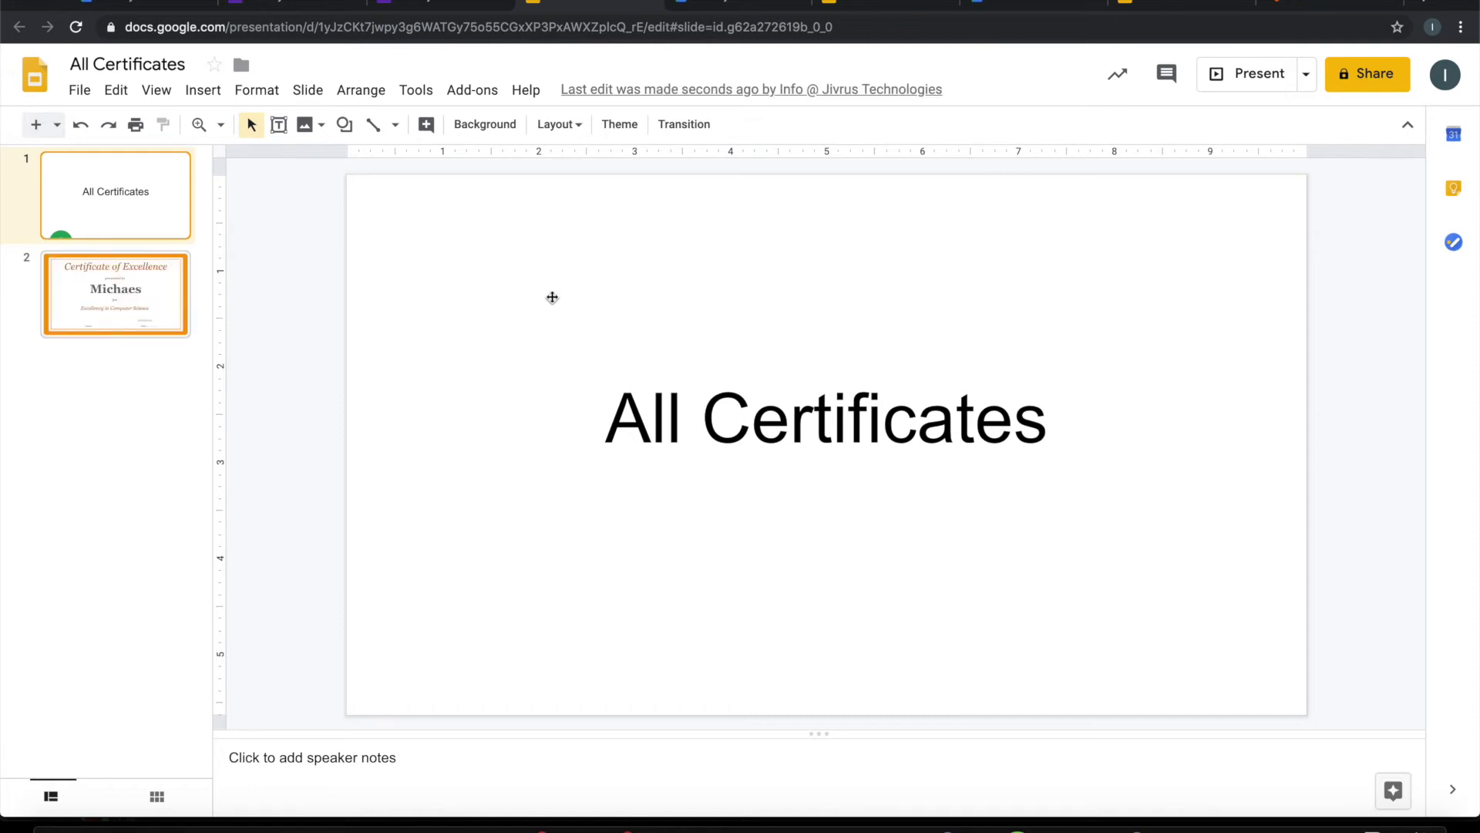
Step: View the appended slide 2, close the form confirmation page, and return to the form editor
left_click(125, 300)
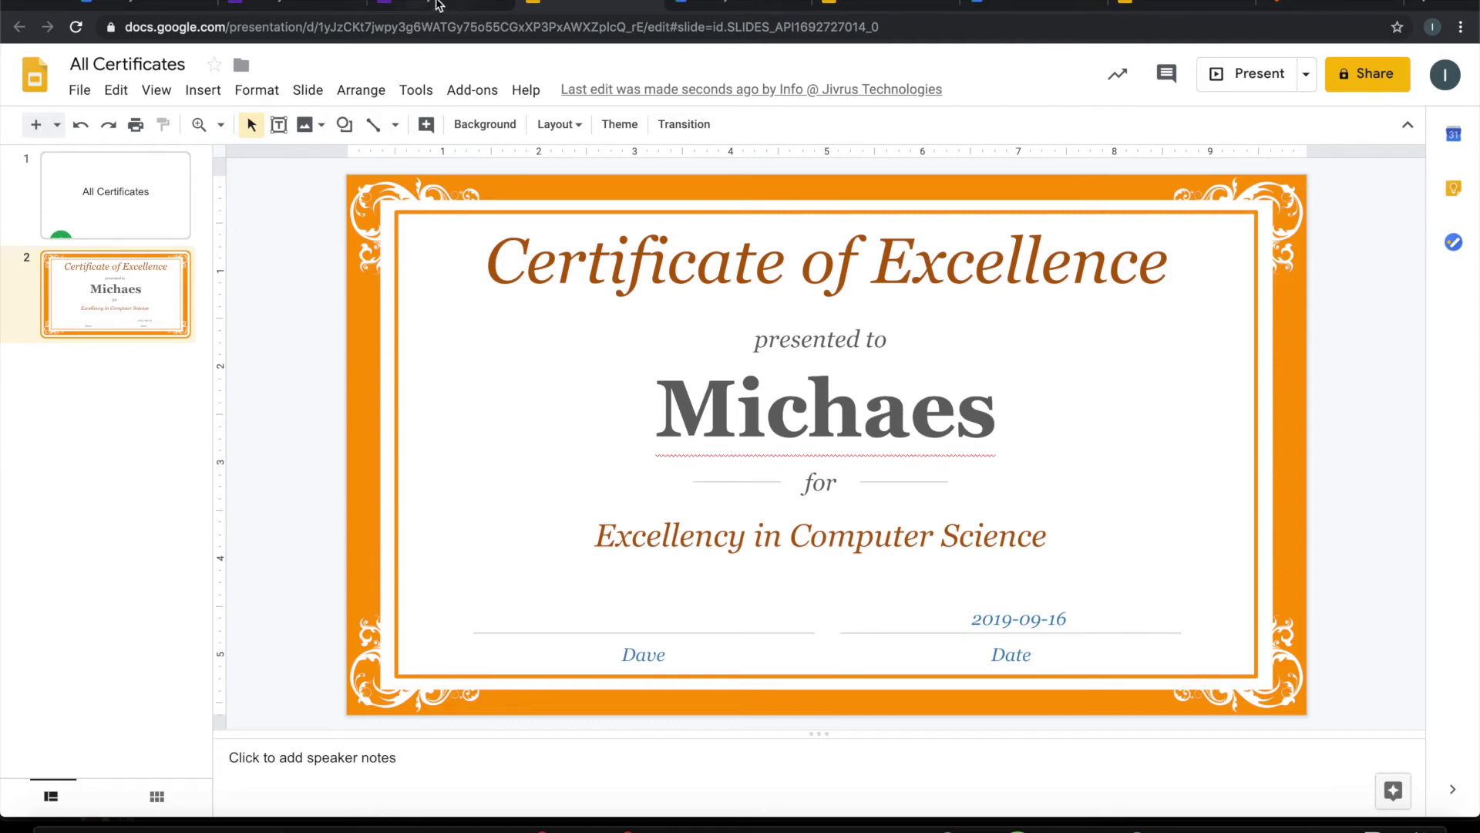
left_click(434, 5)
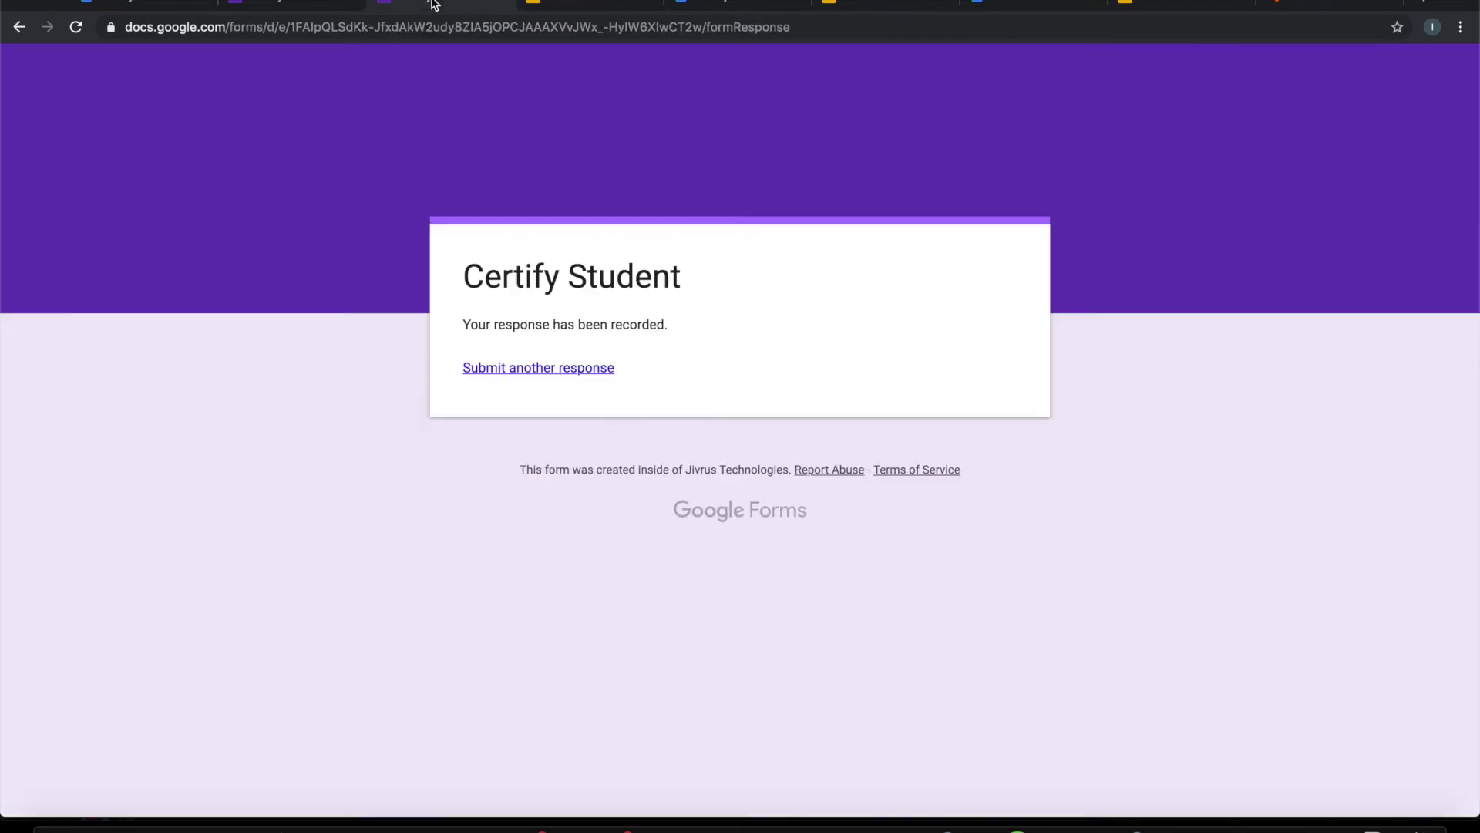
left_click(499, 6)
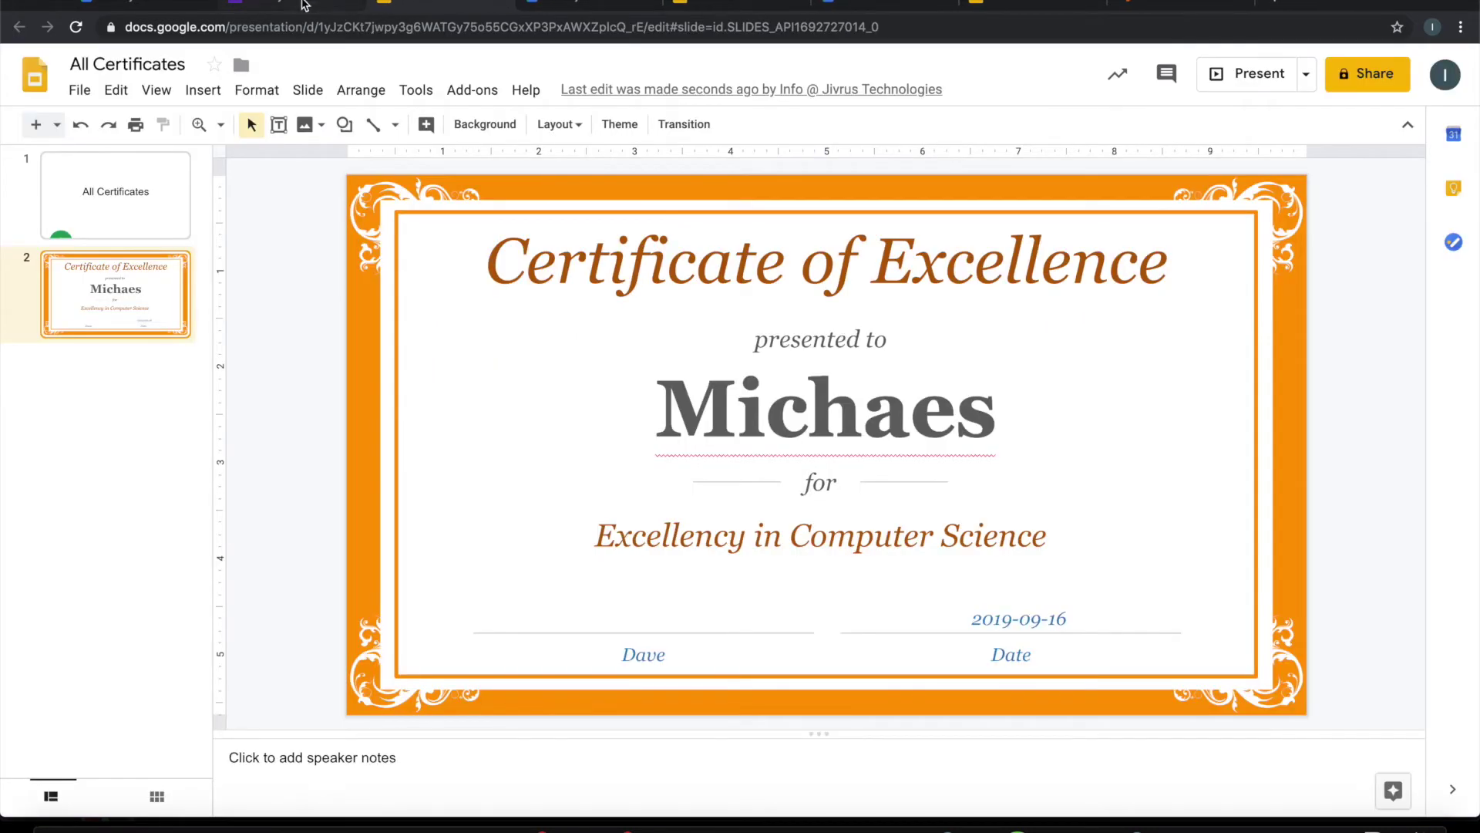
left_click(302, 5)
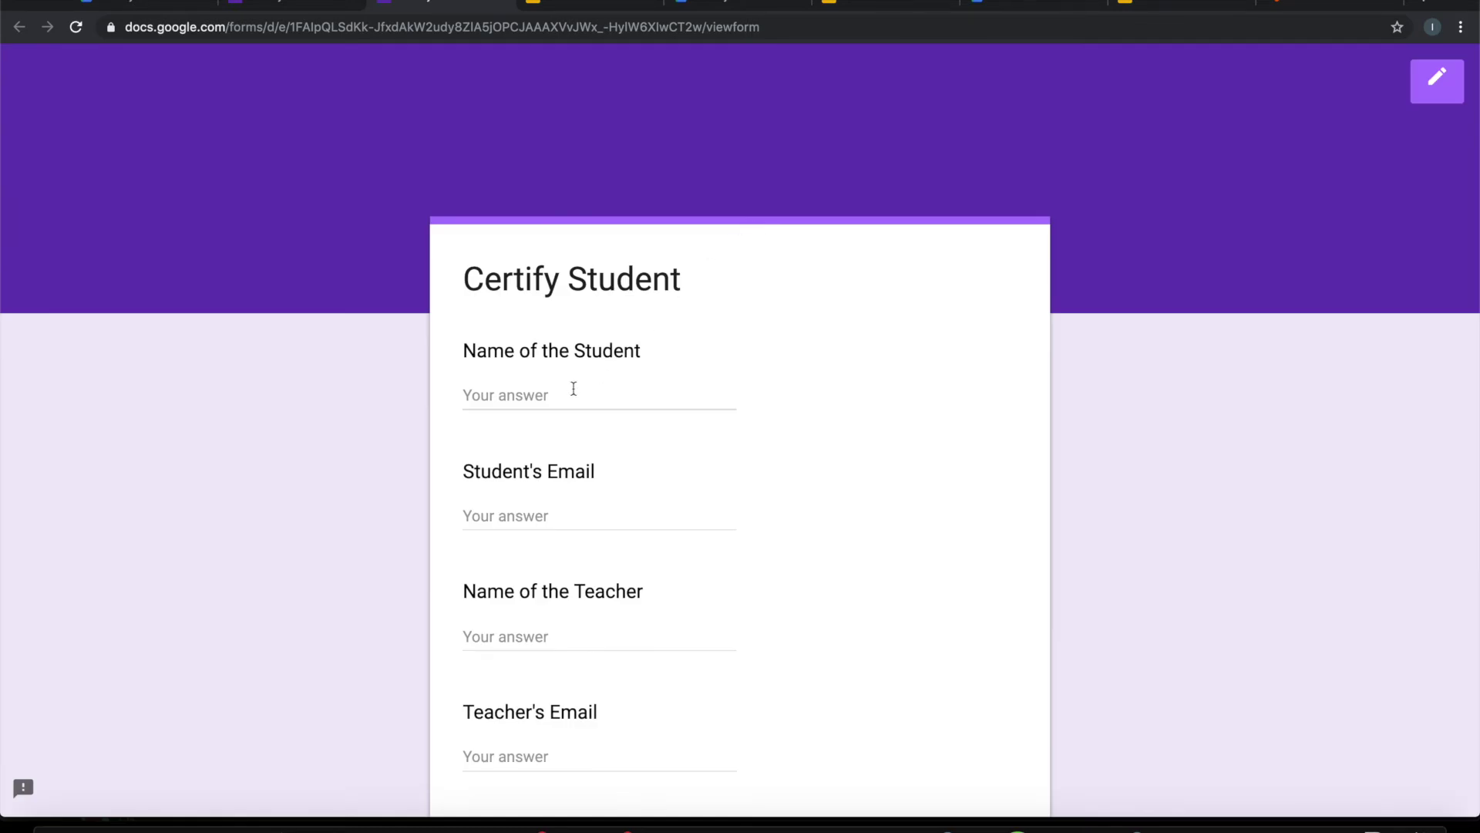
Step: Enter the student's name and e-mail, then the teacher's name and e-mail
left_click(571, 390)
type("Tim")
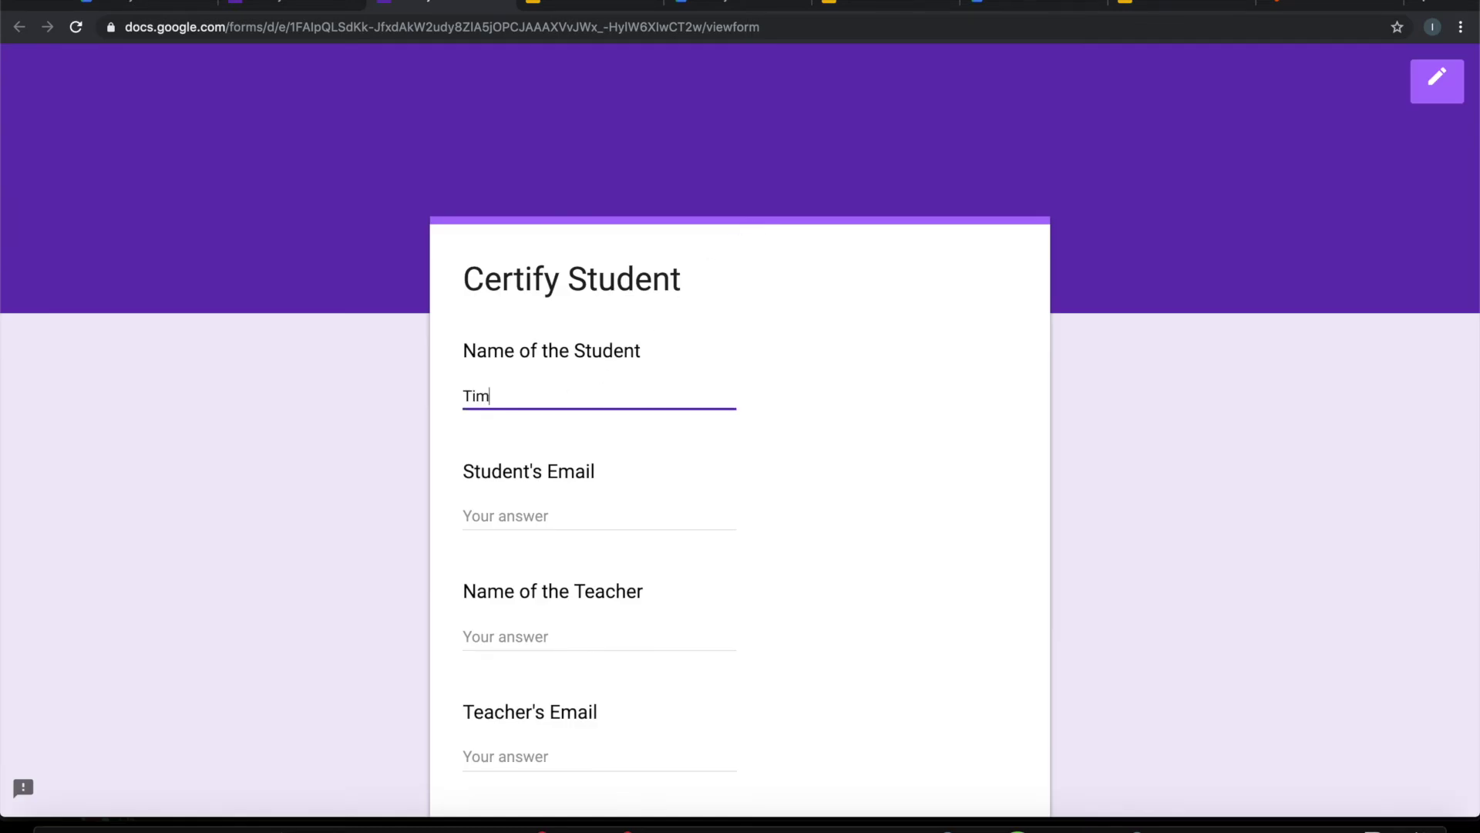
key("Tab")
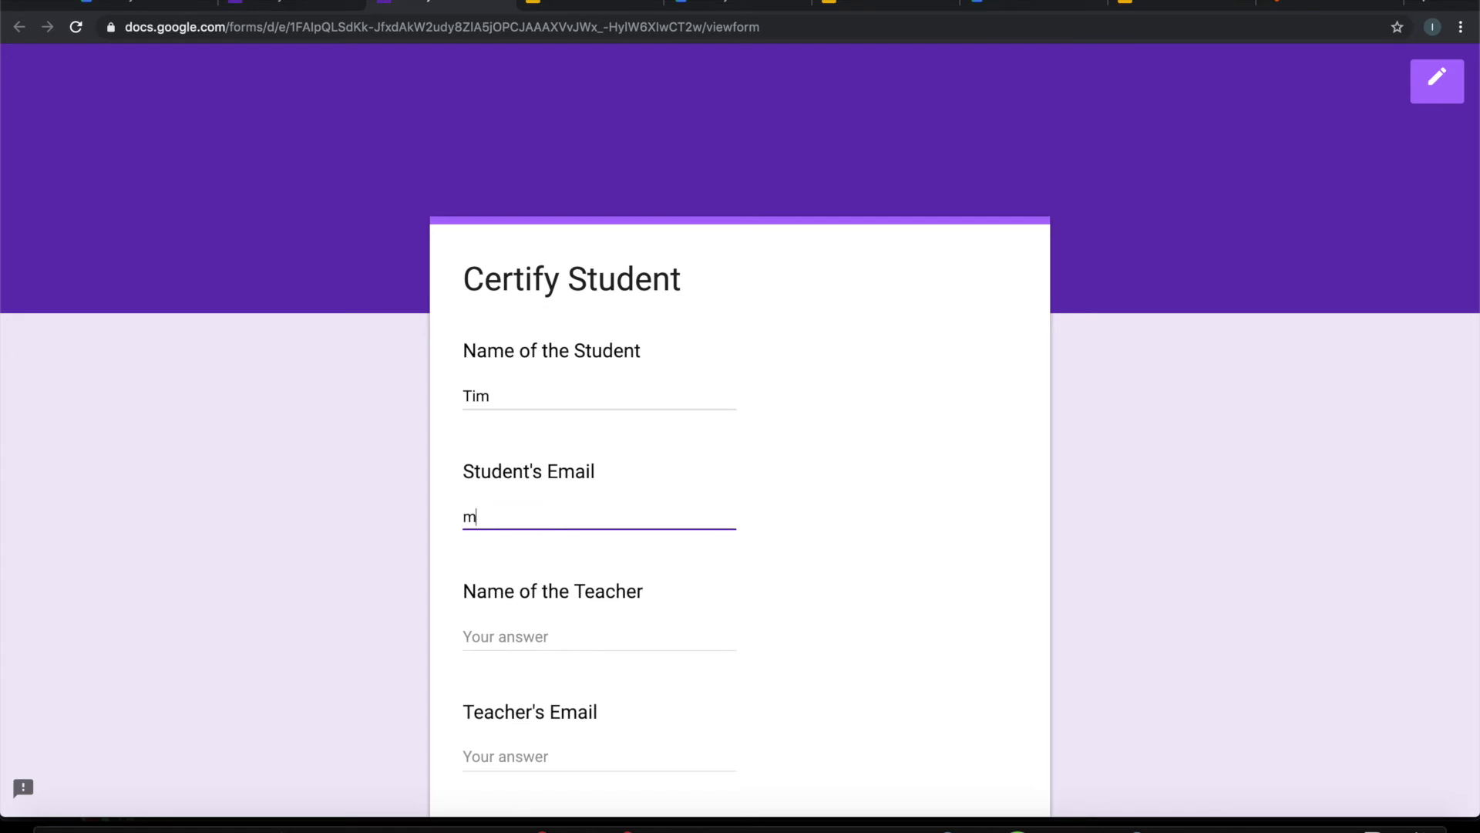
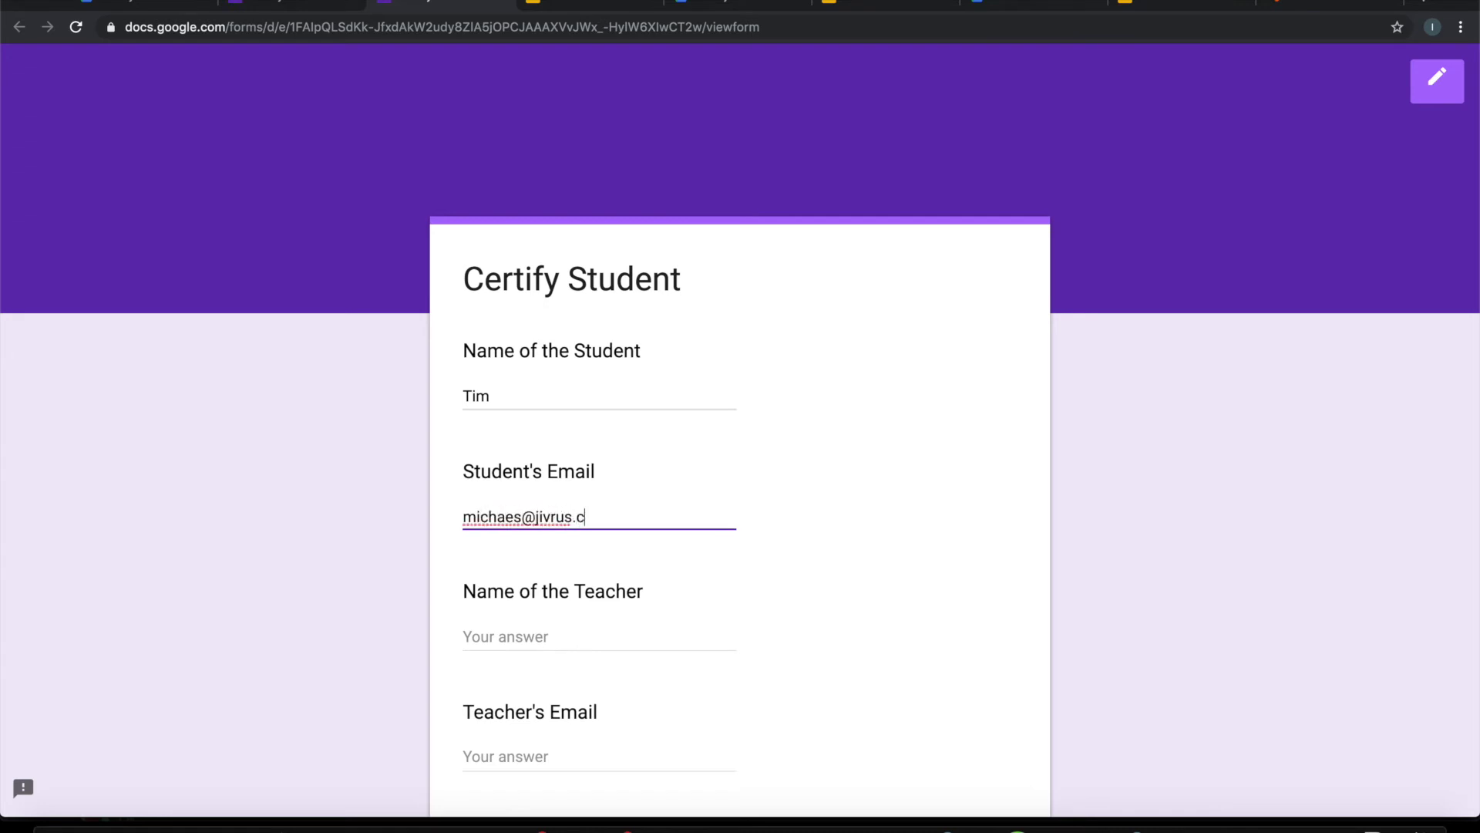
key("Tab")
type("Dave")
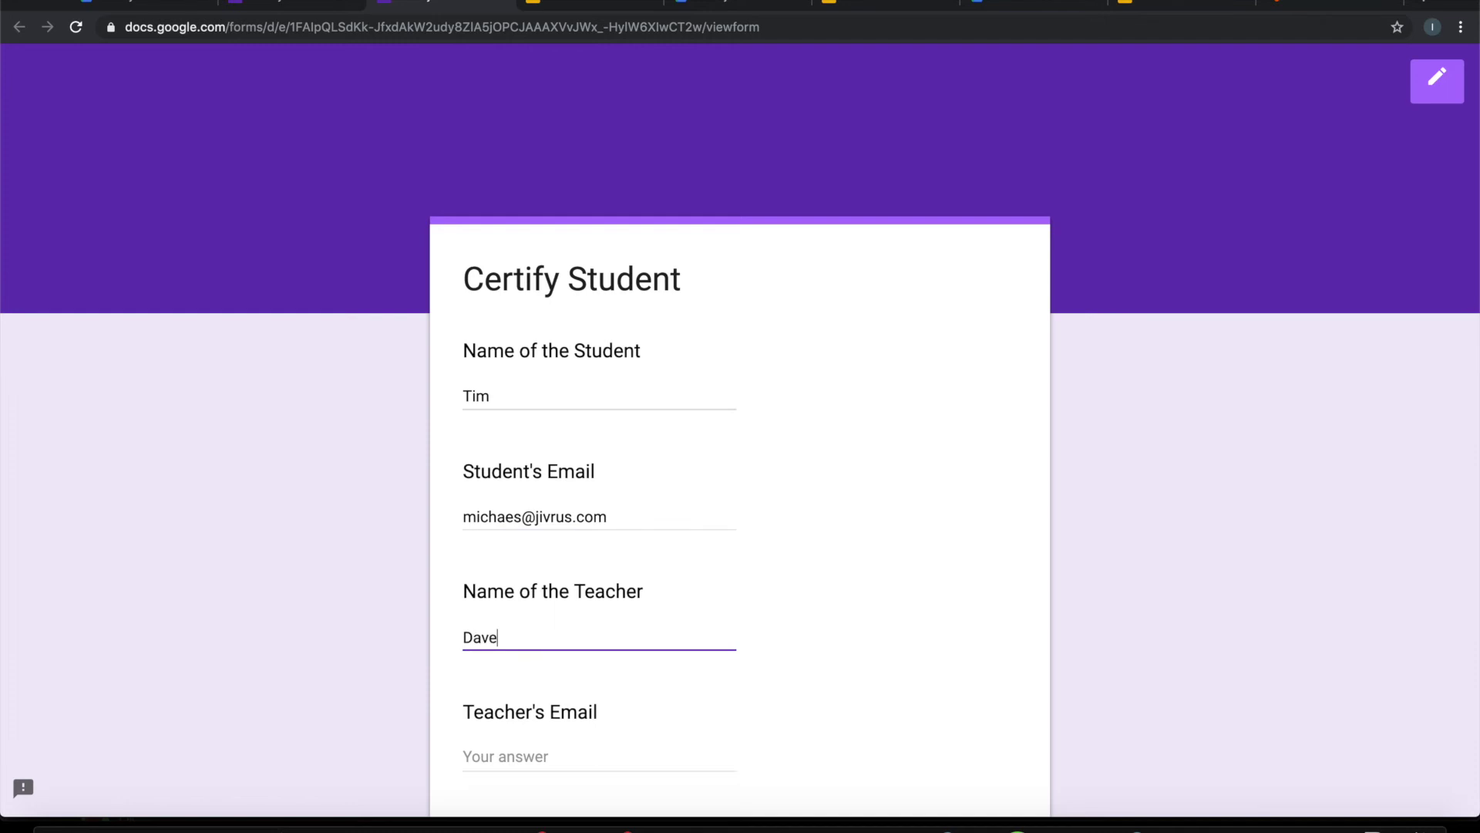
key("Tab")
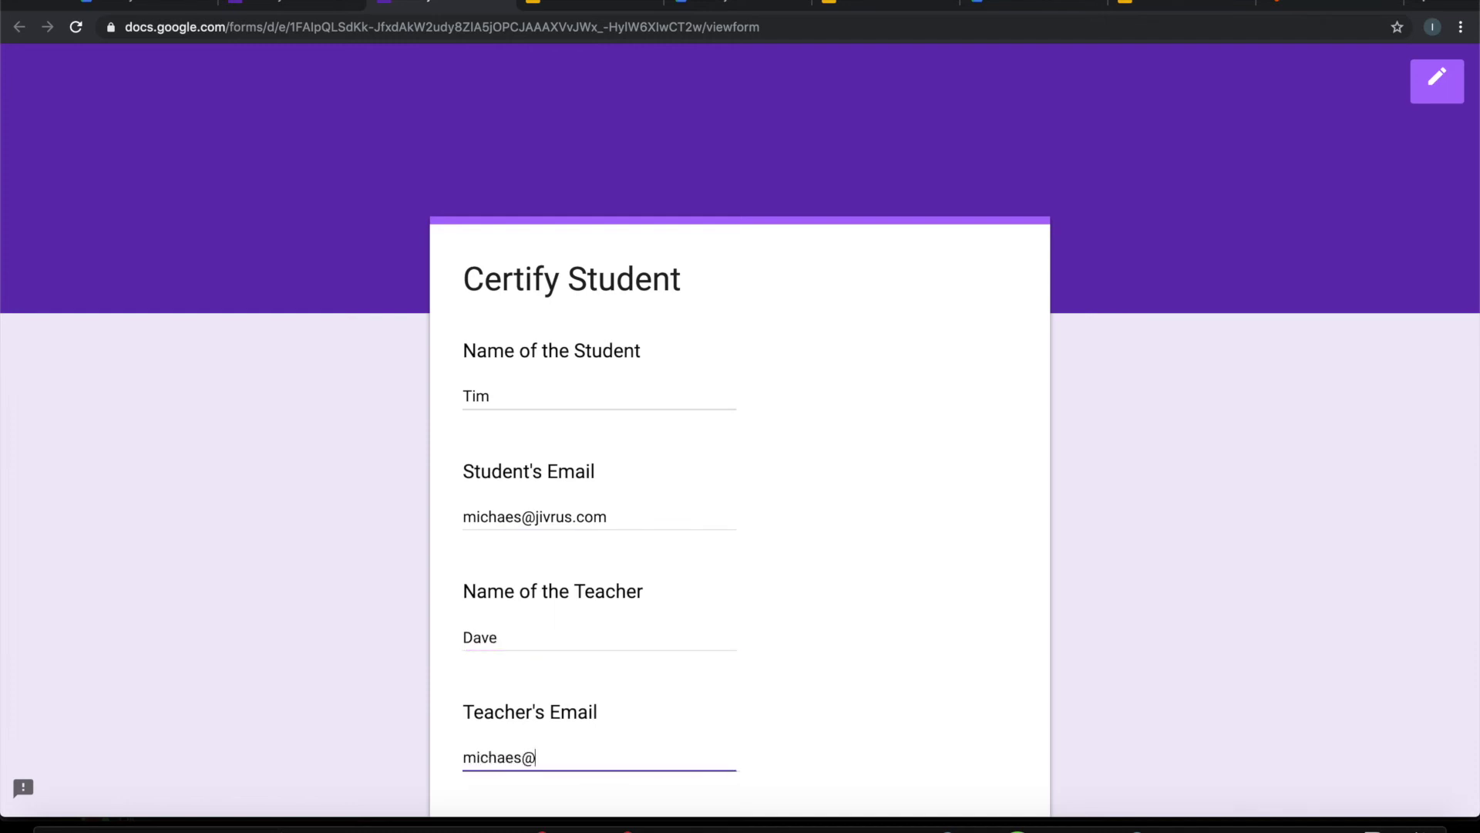
Step: Set Certificate Name to 'Certificate of Achievement' and Purpose to 'Achievement in Physics'
key("Tab")
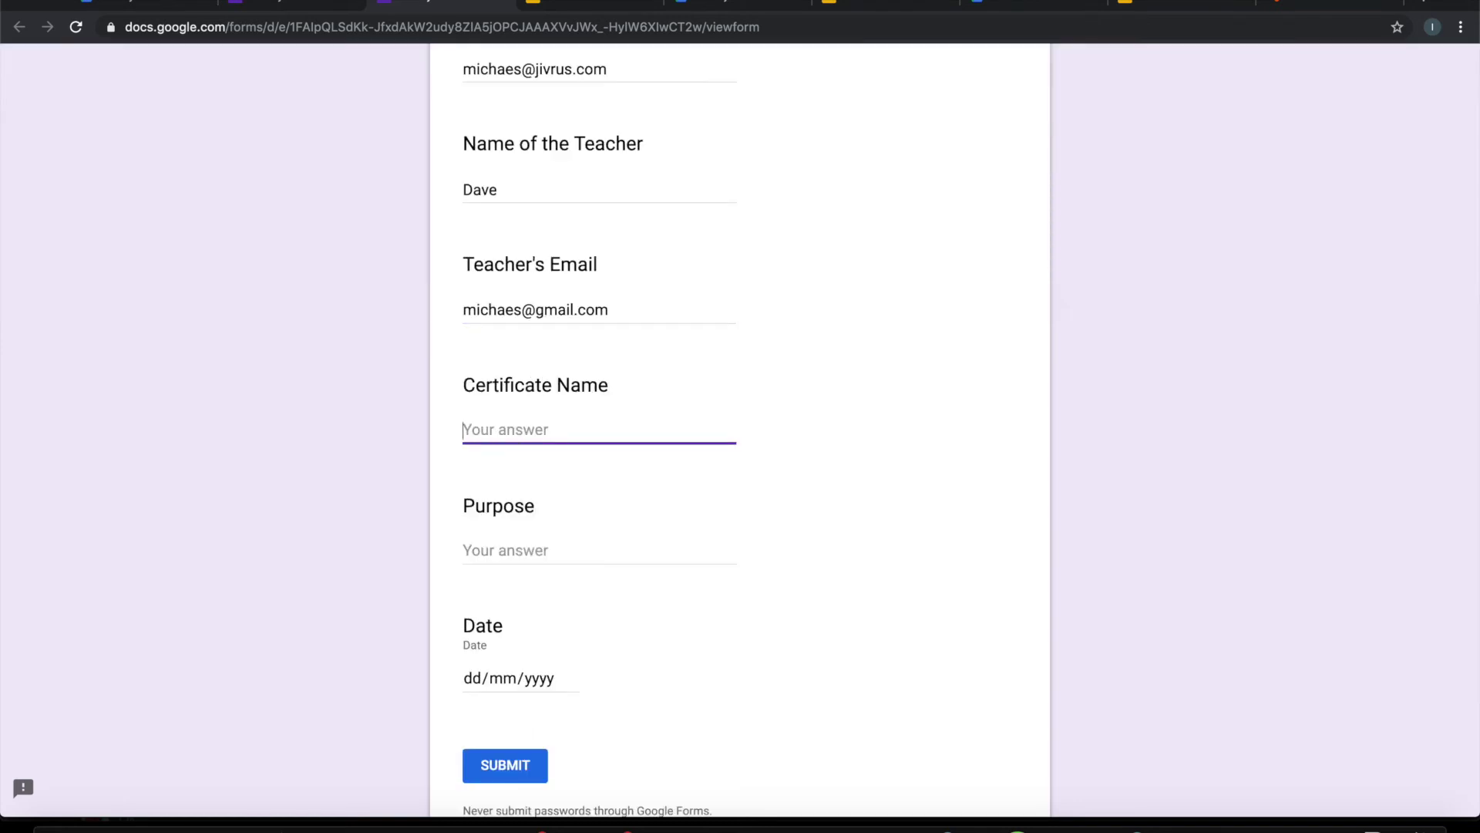
type("Certificate of Achievement")
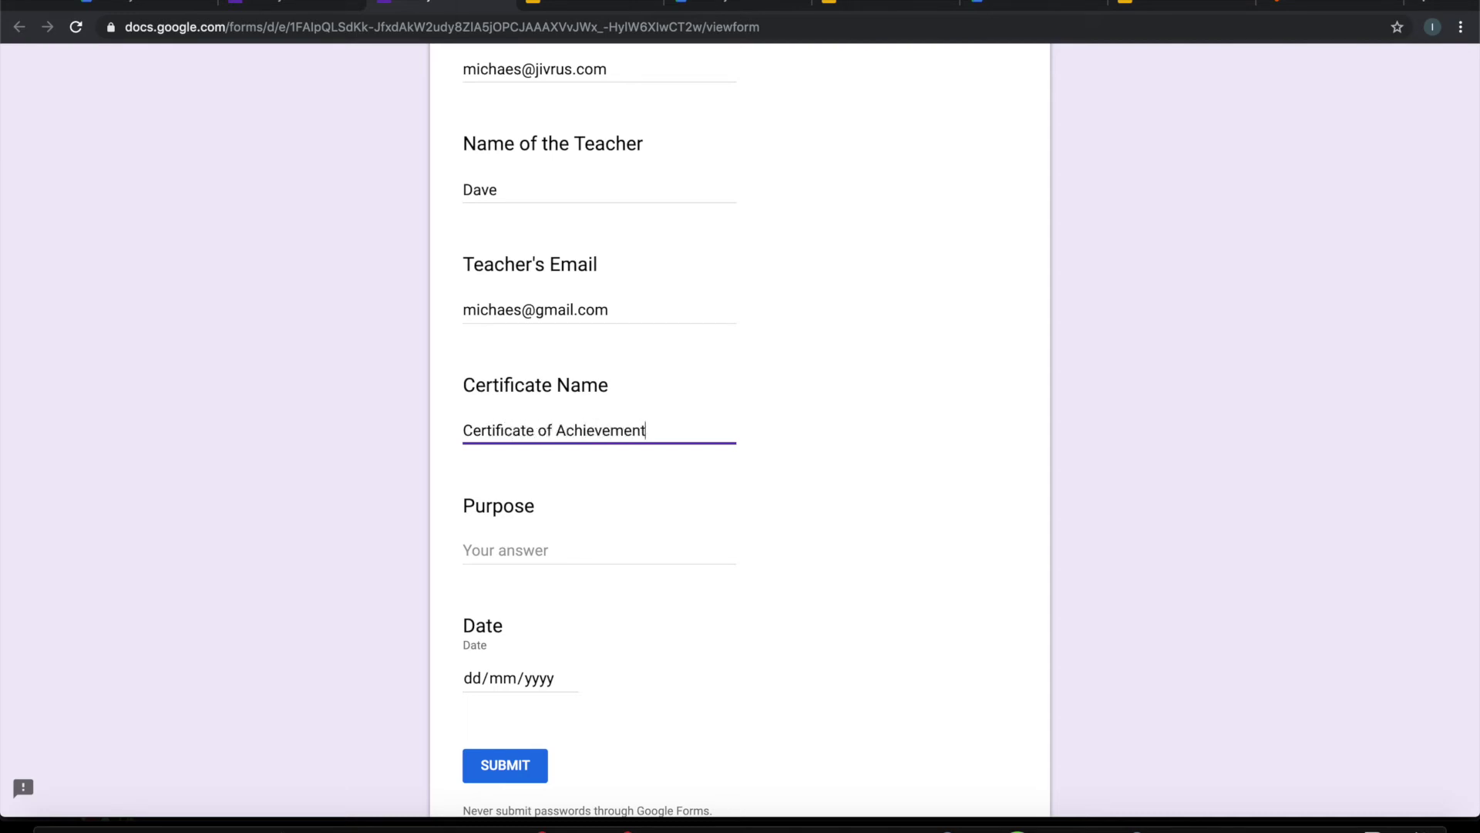
key("Tab")
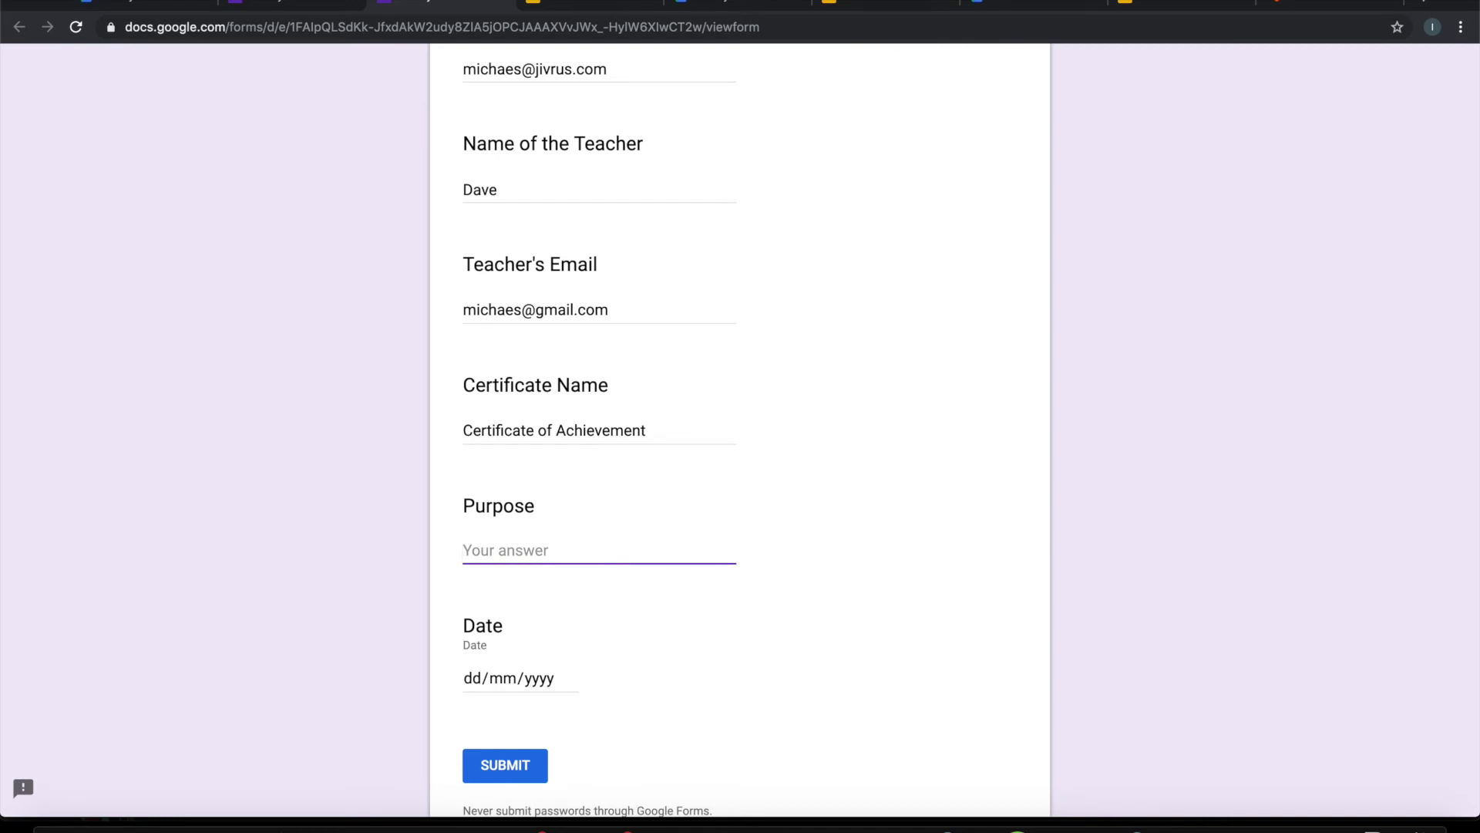
type("Achievement in Physi")
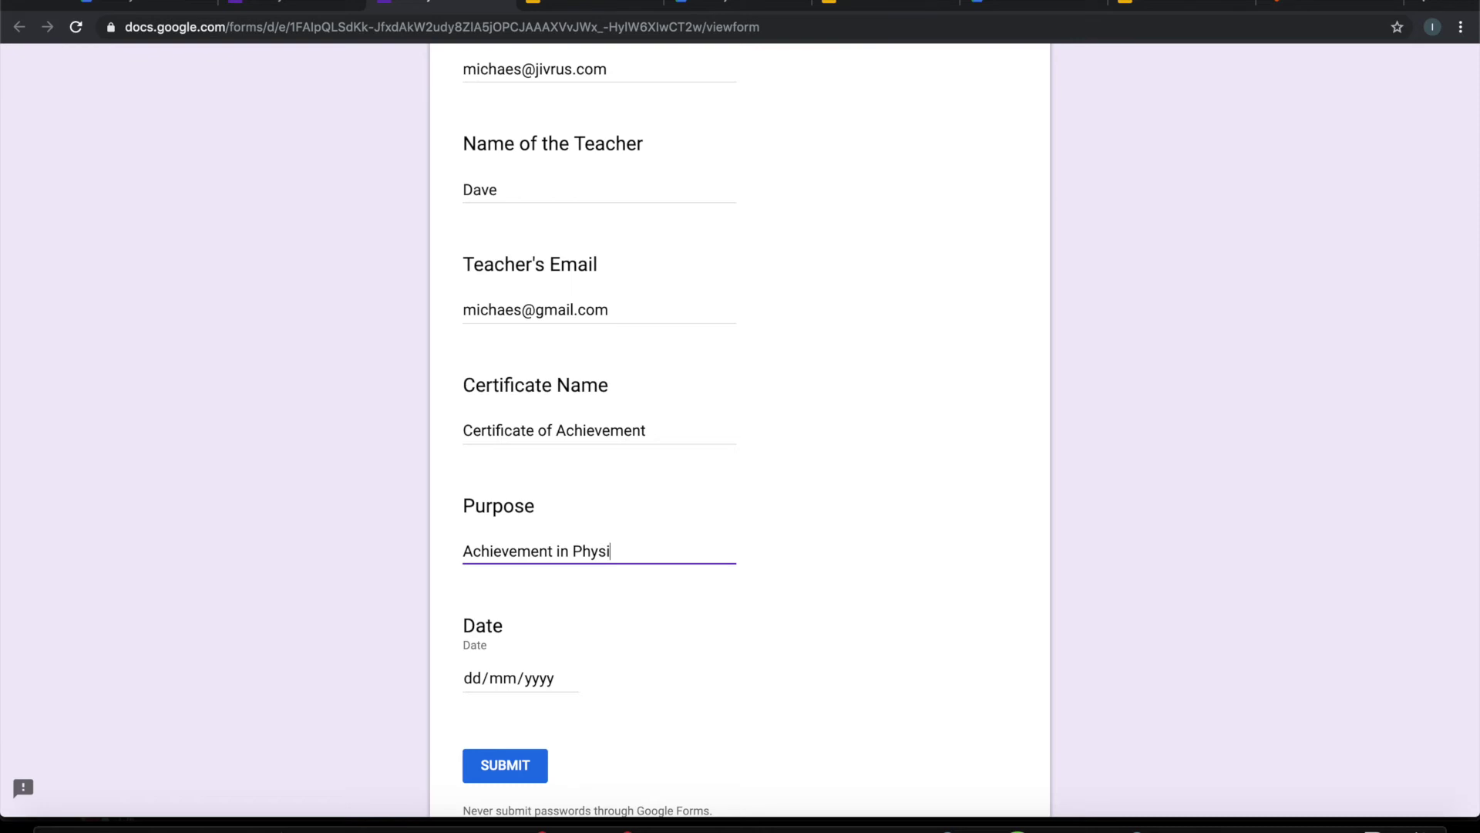
type("cs")
Step: Choose 18/09/2019 as the date and submit the response
left_click(567, 679)
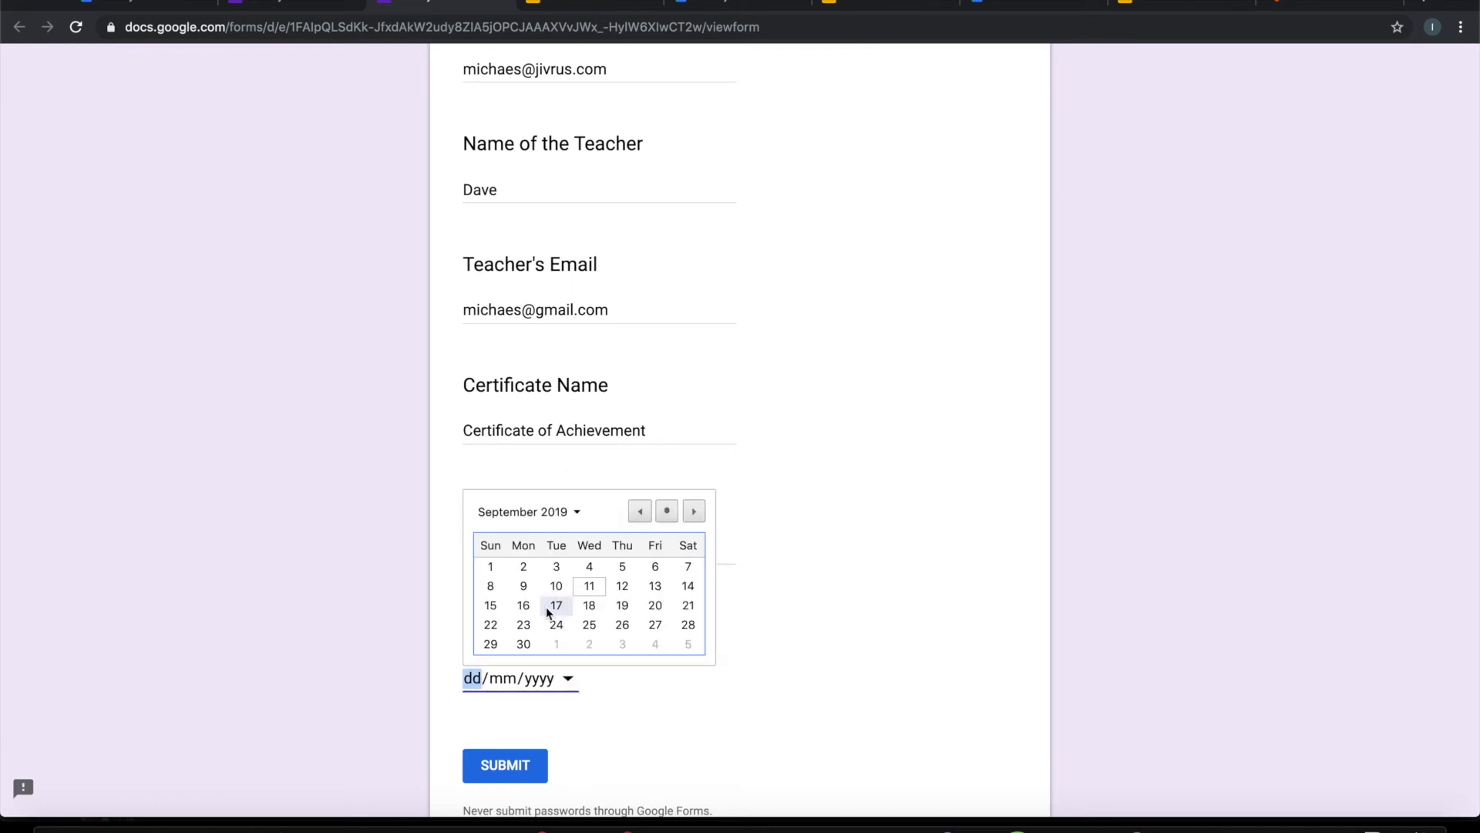
left_click(587, 607)
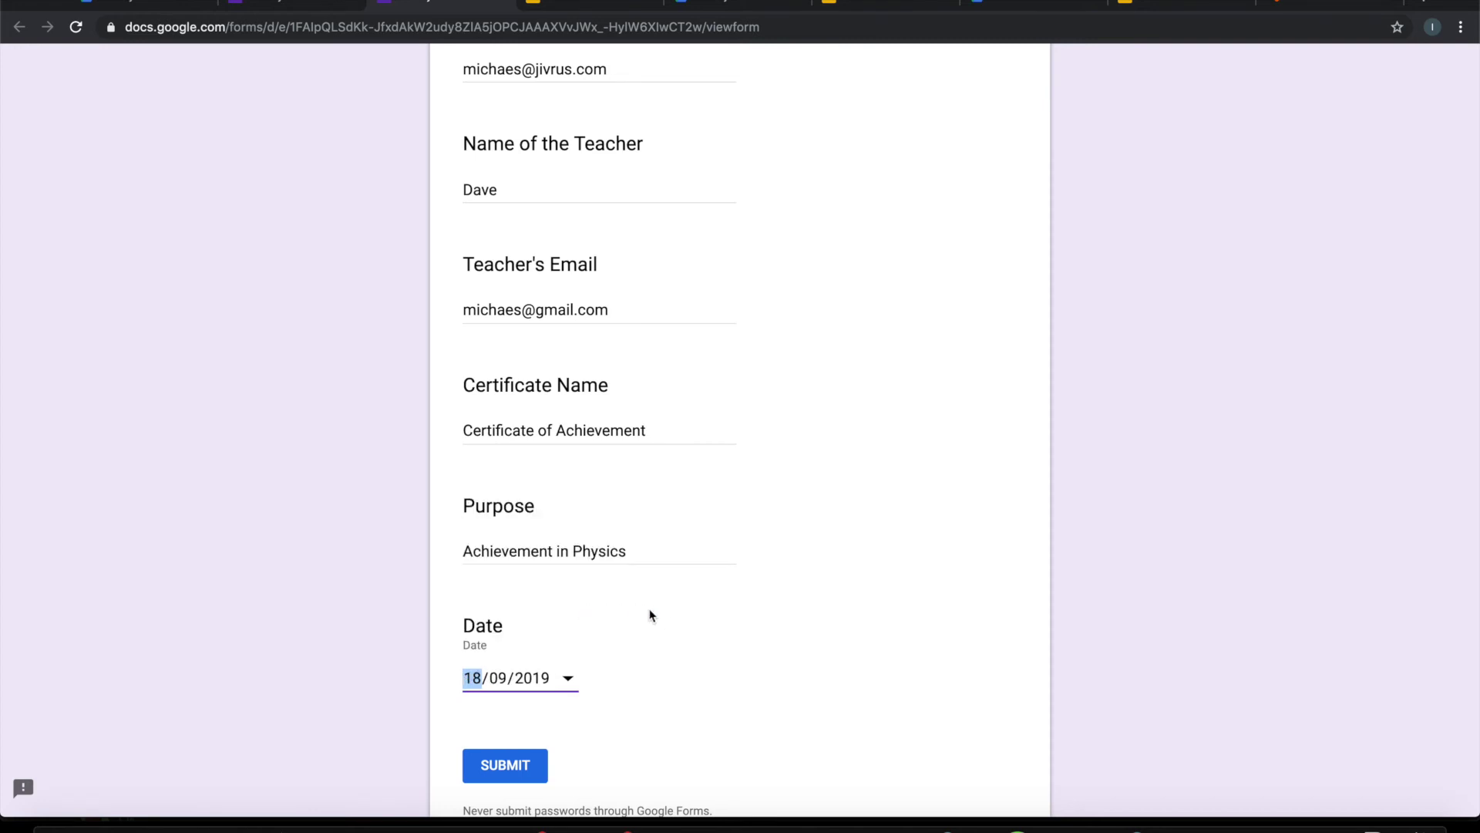
left_click(669, 618)
scroll(670, 618, "up", 5)
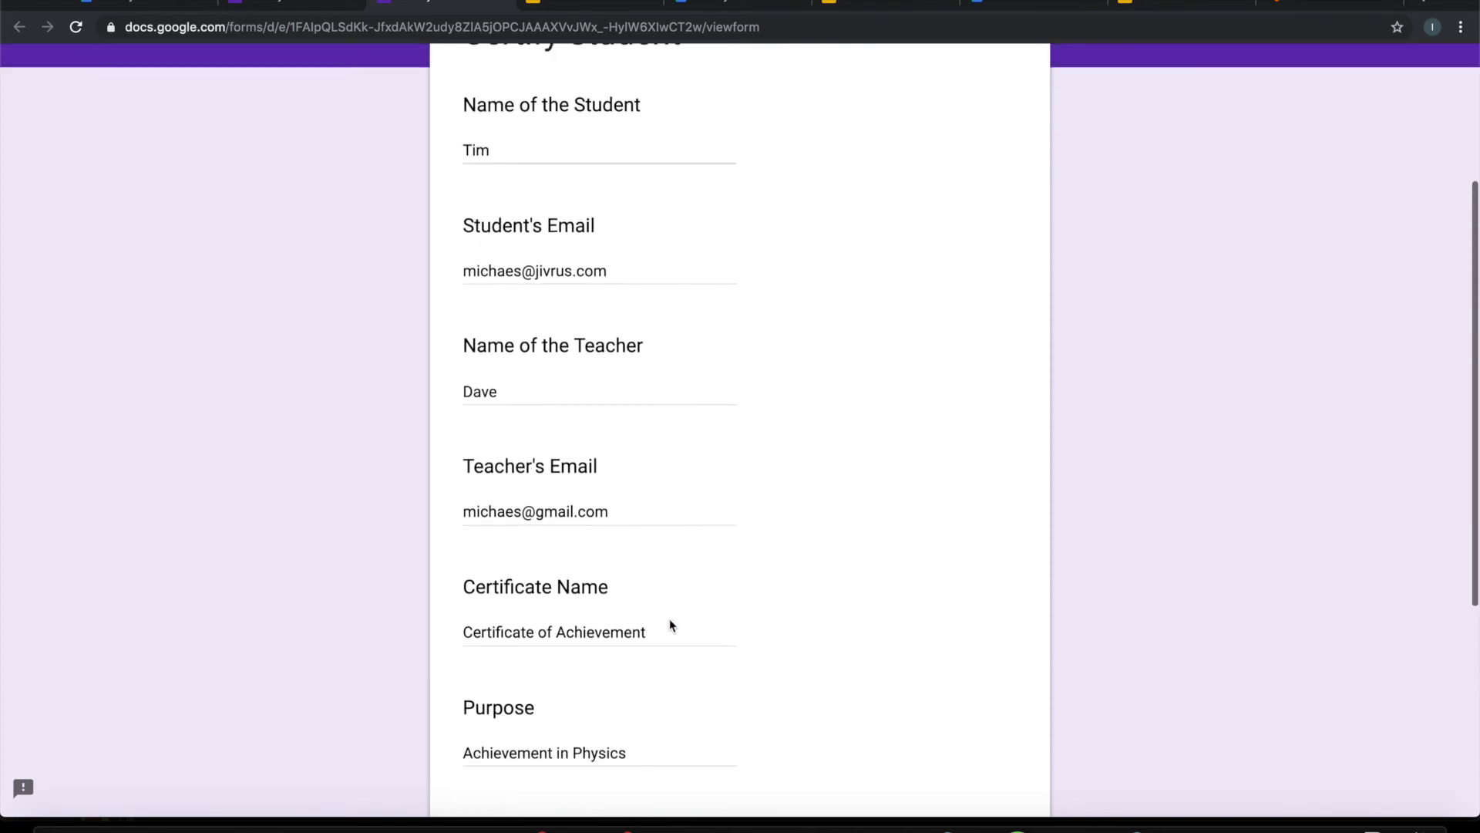
scroll(669, 619, "down", 5)
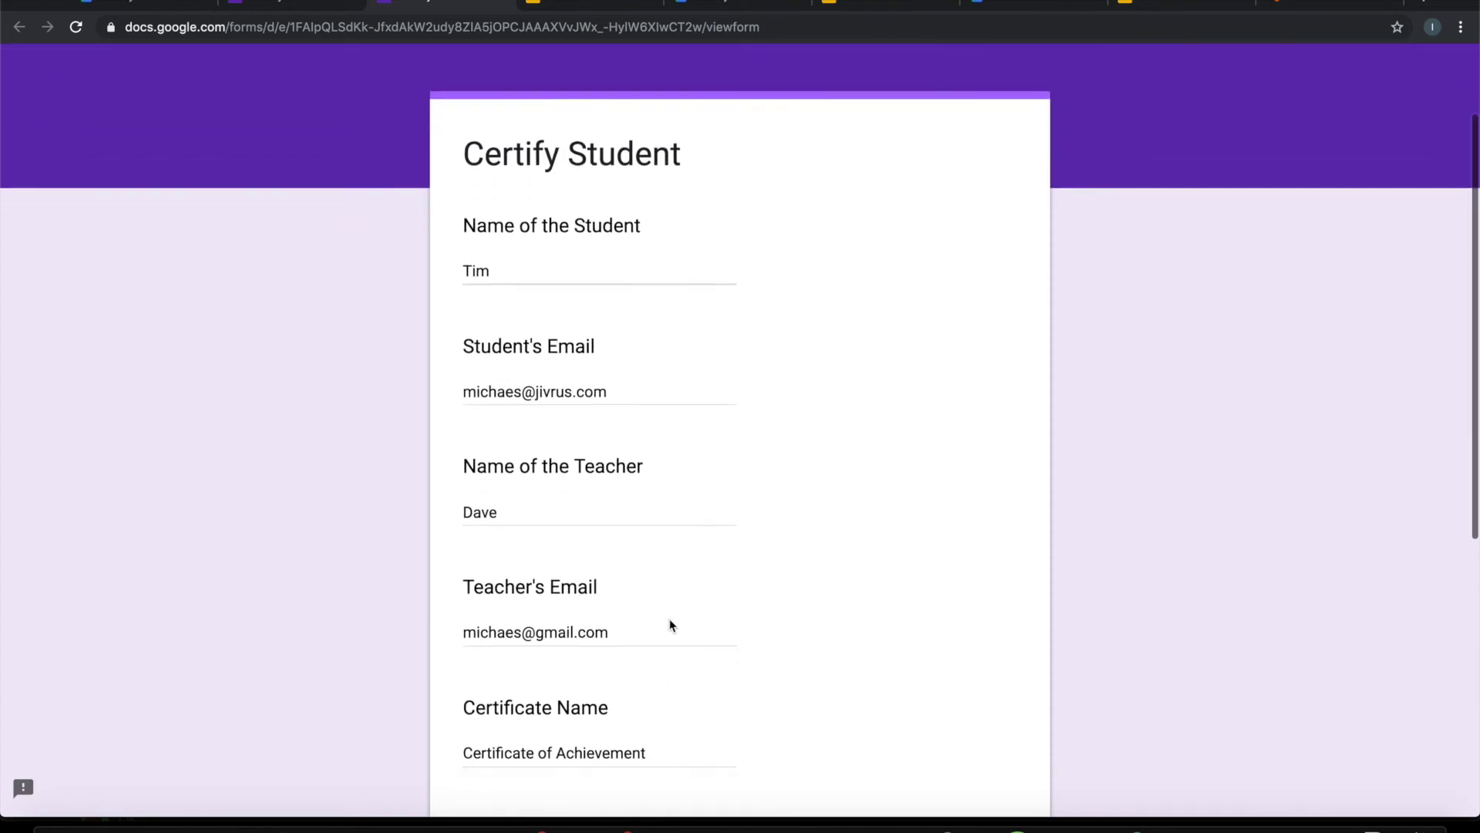
left_click(512, 710)
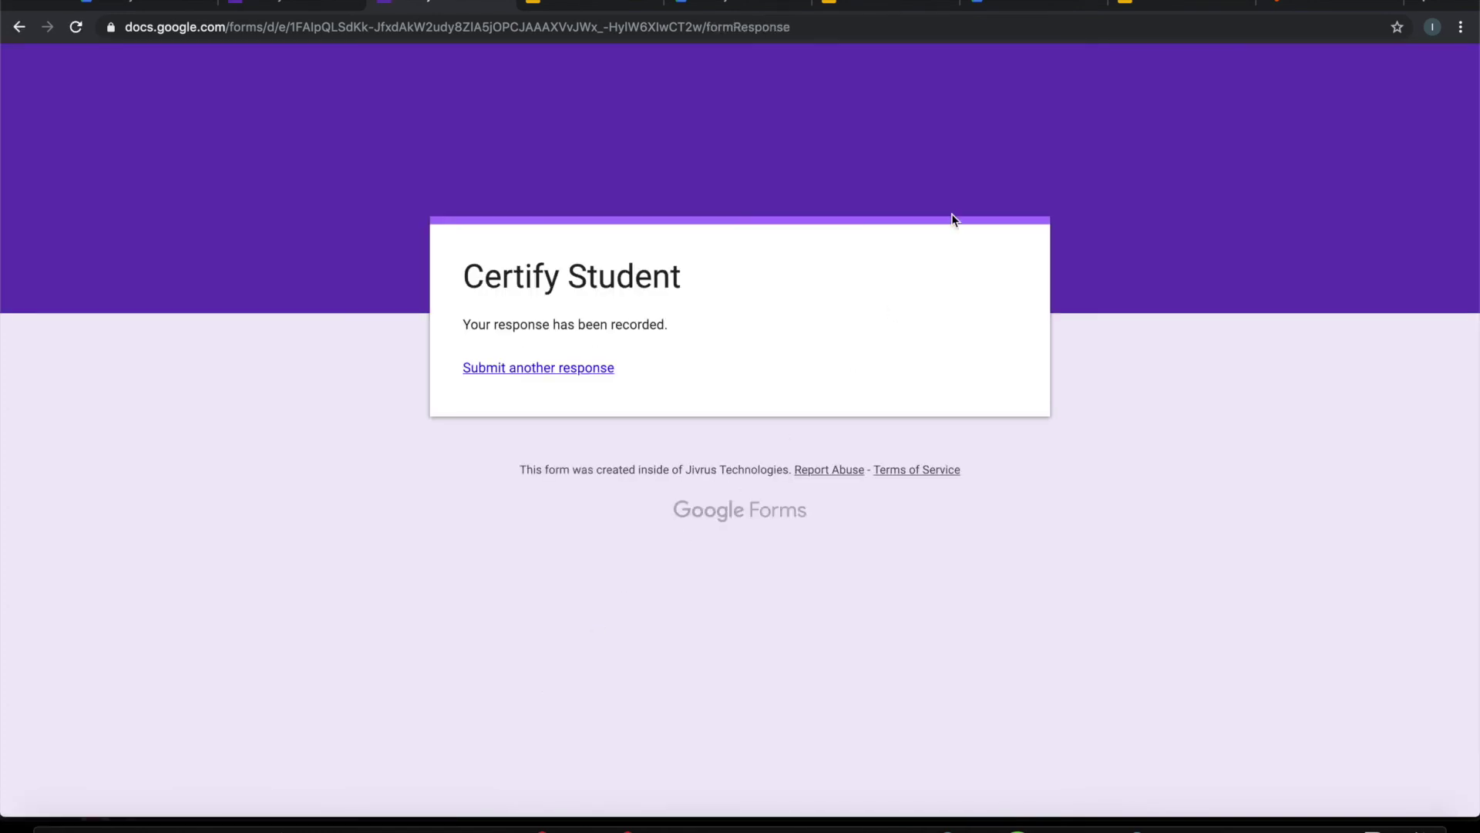
Step: Check the new 09_22 AM Slides certificate and its PDF in Generated Certificates, then return to All Certificates
left_click(1009, 5)
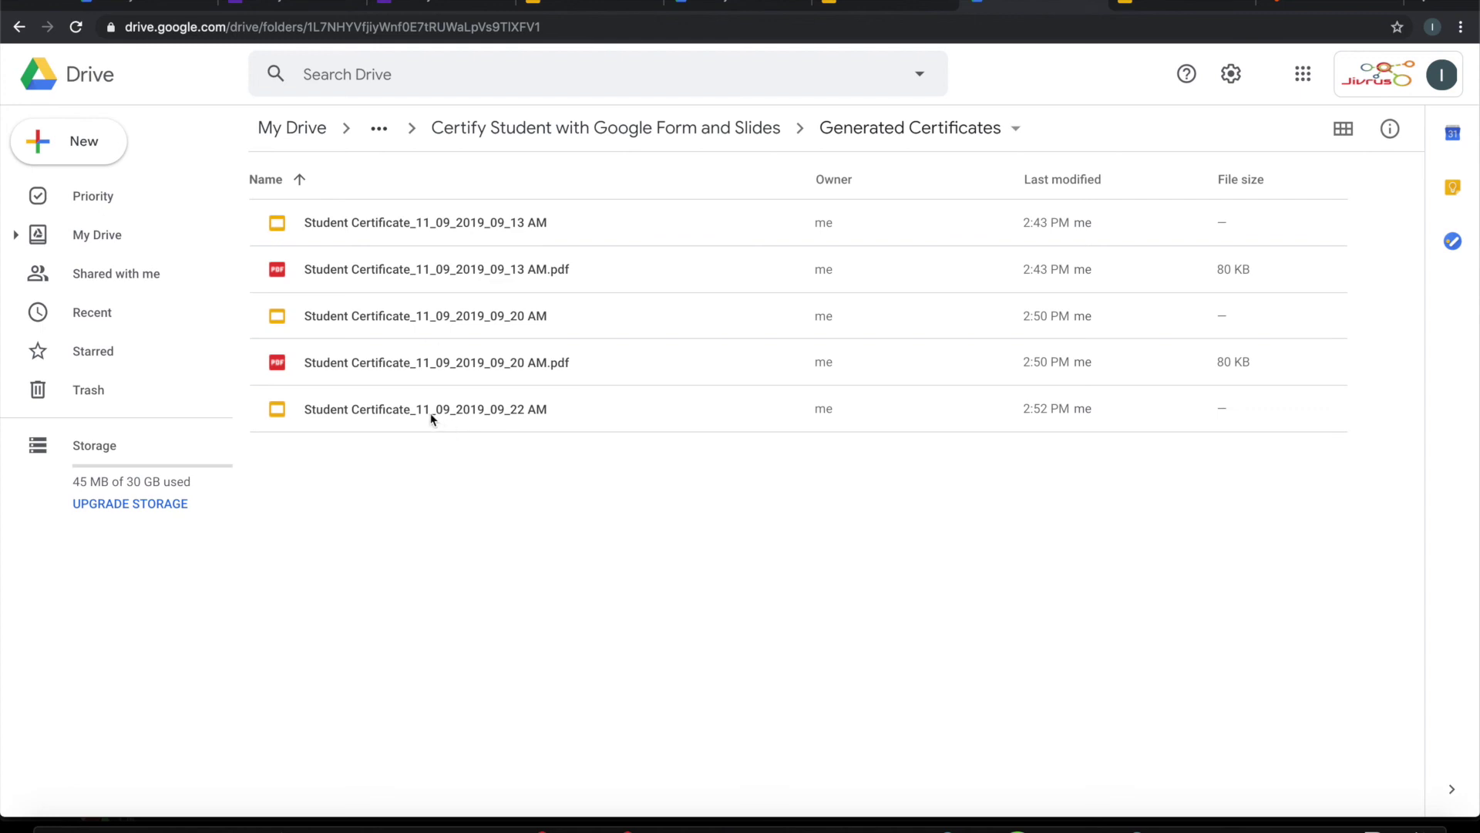
left_click(409, 414)
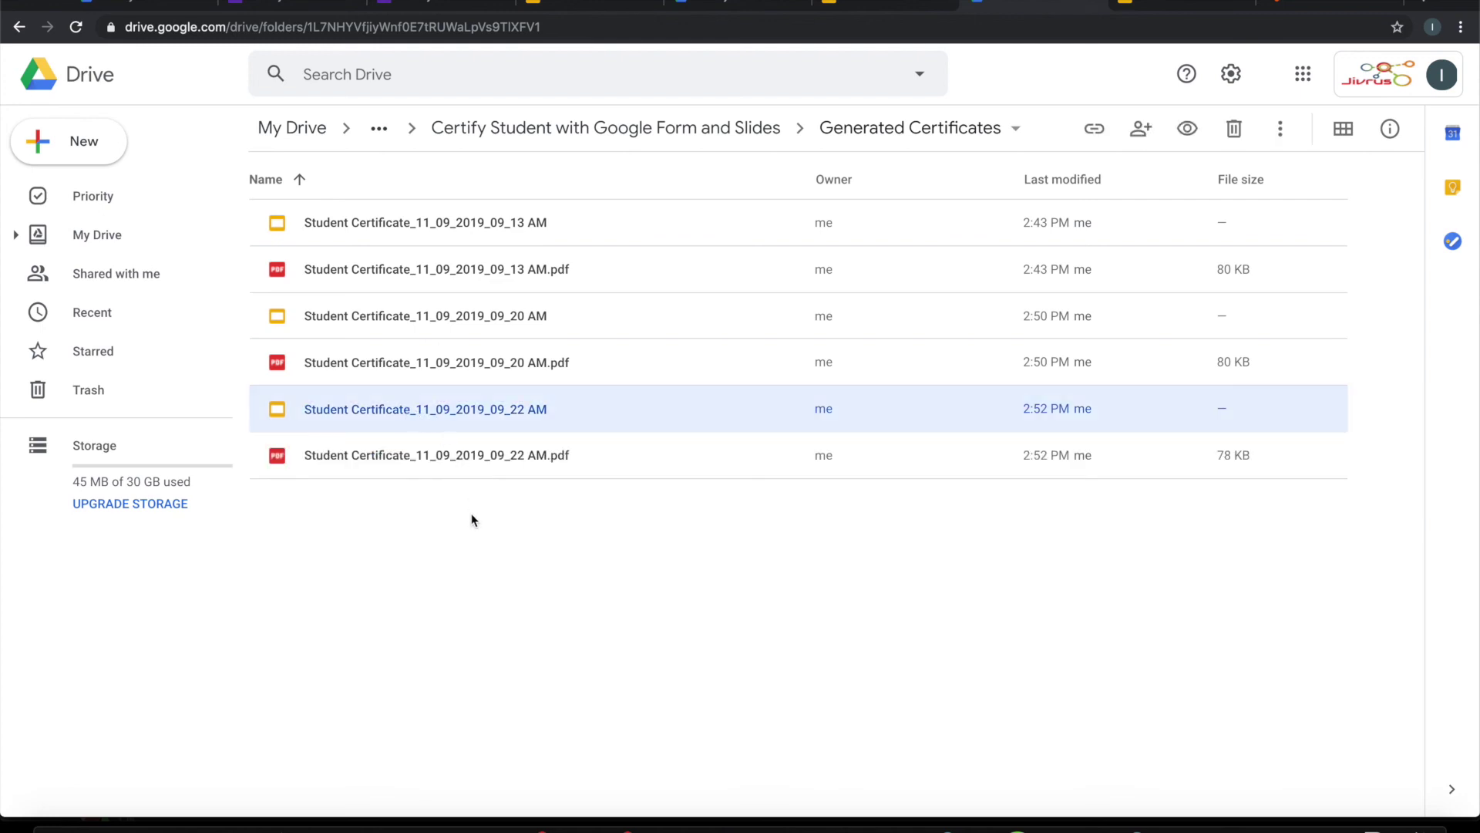
left_click(437, 456)
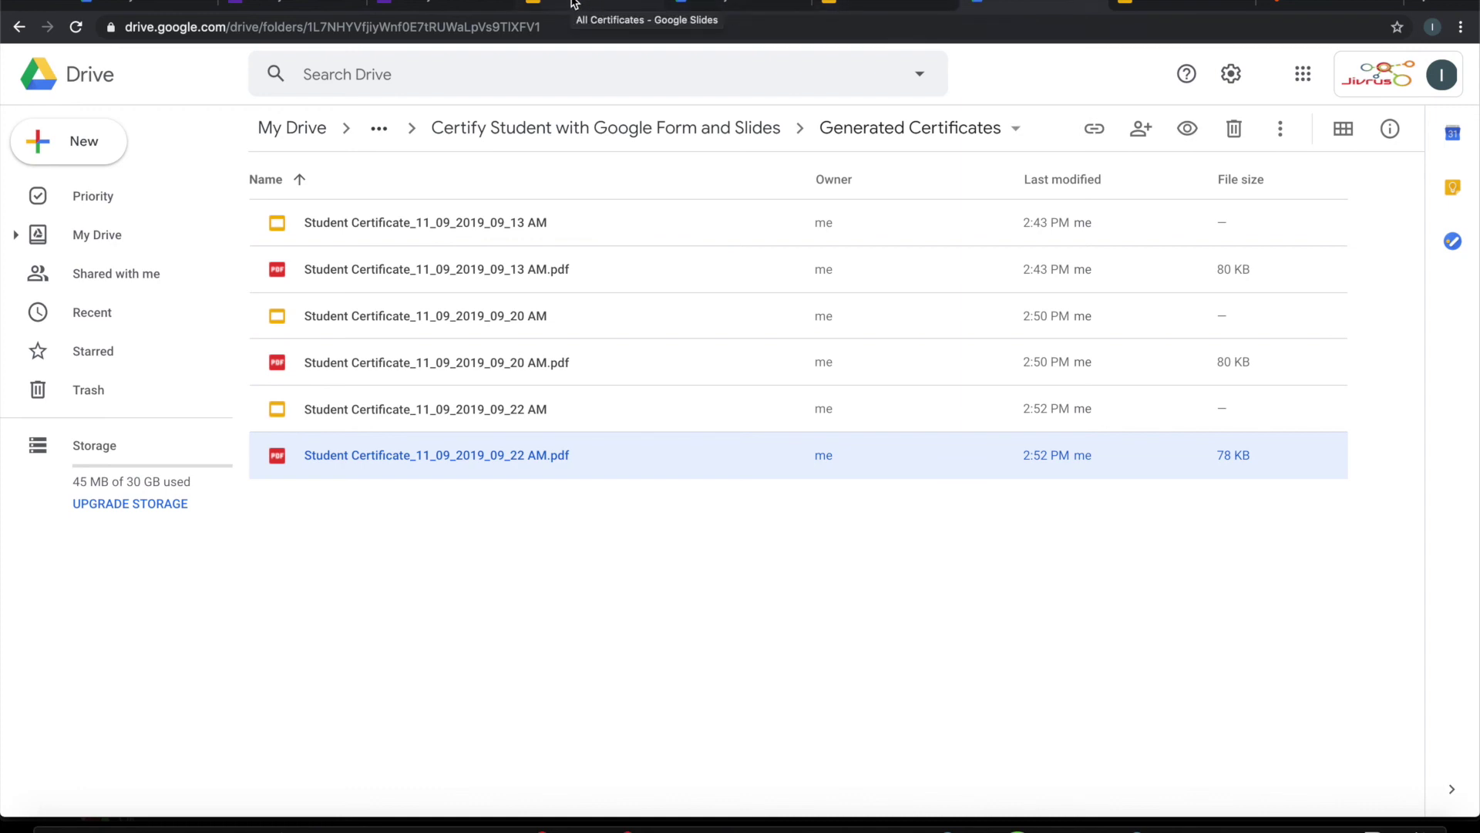
left_click(573, 4)
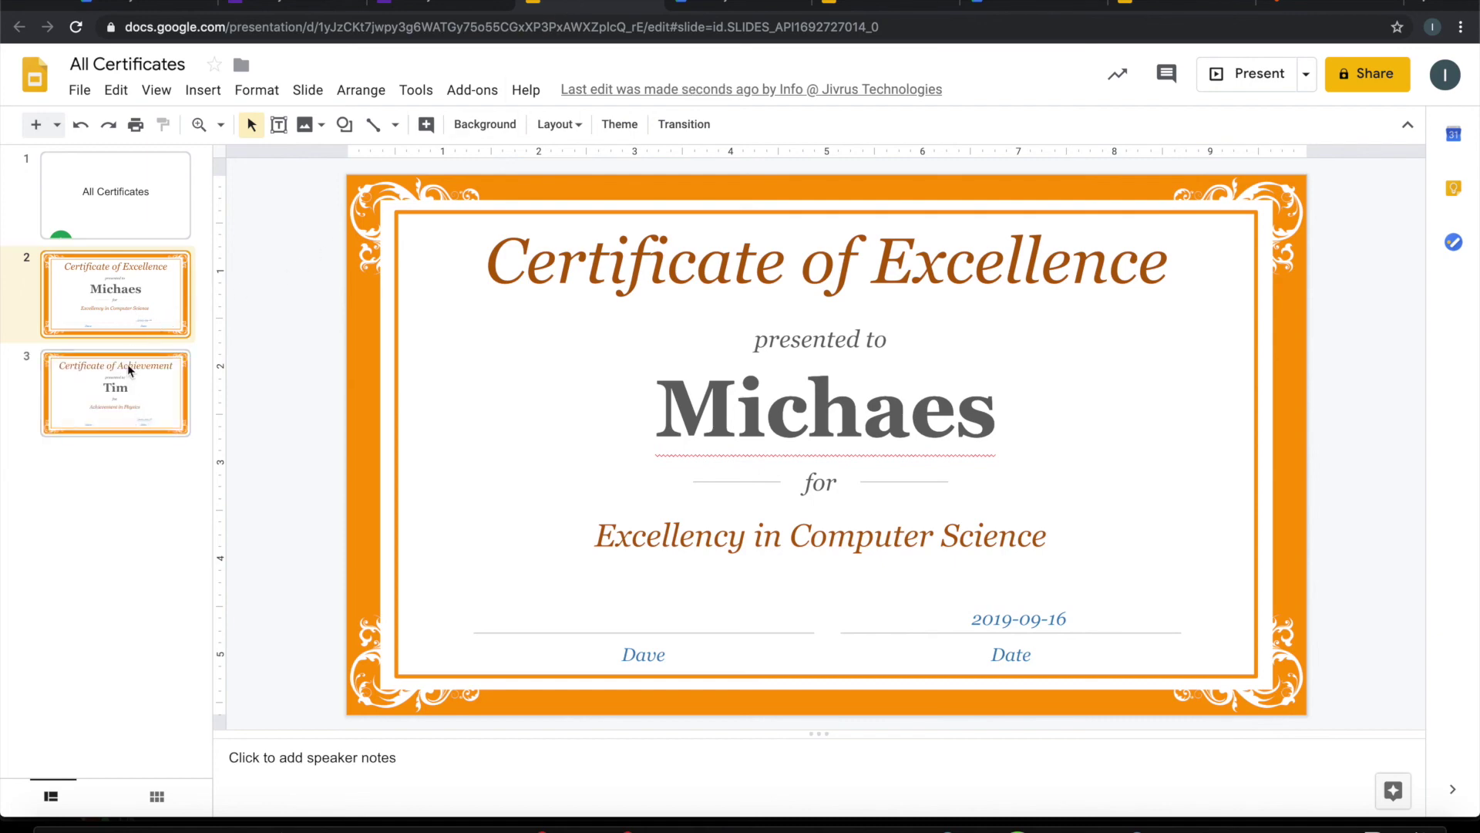
Step: Page through slides 1–3 of All Certificates, ending on the Physics Certificate of Achievement
left_click(121, 397)
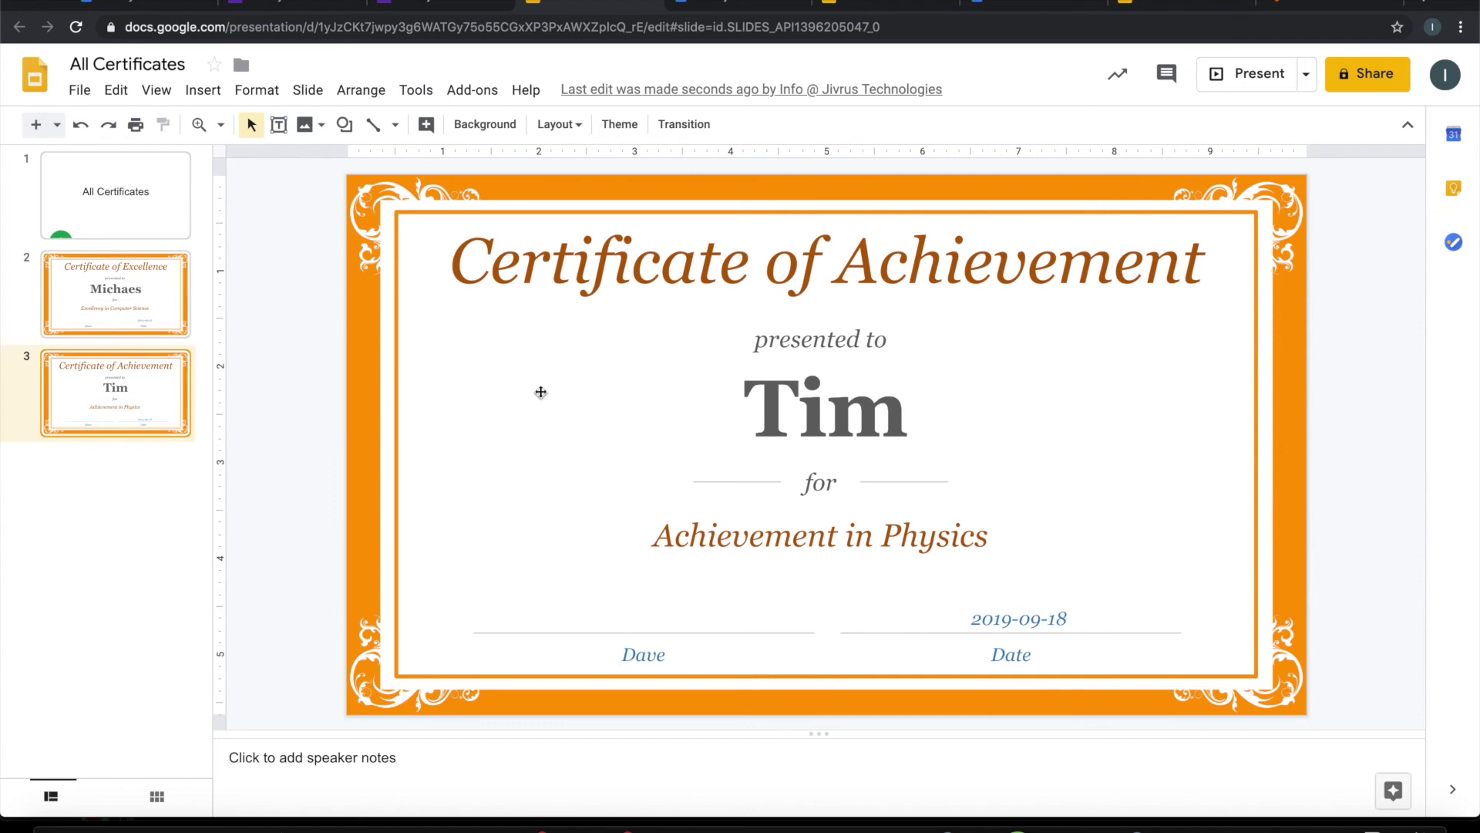
left_click(154, 191)
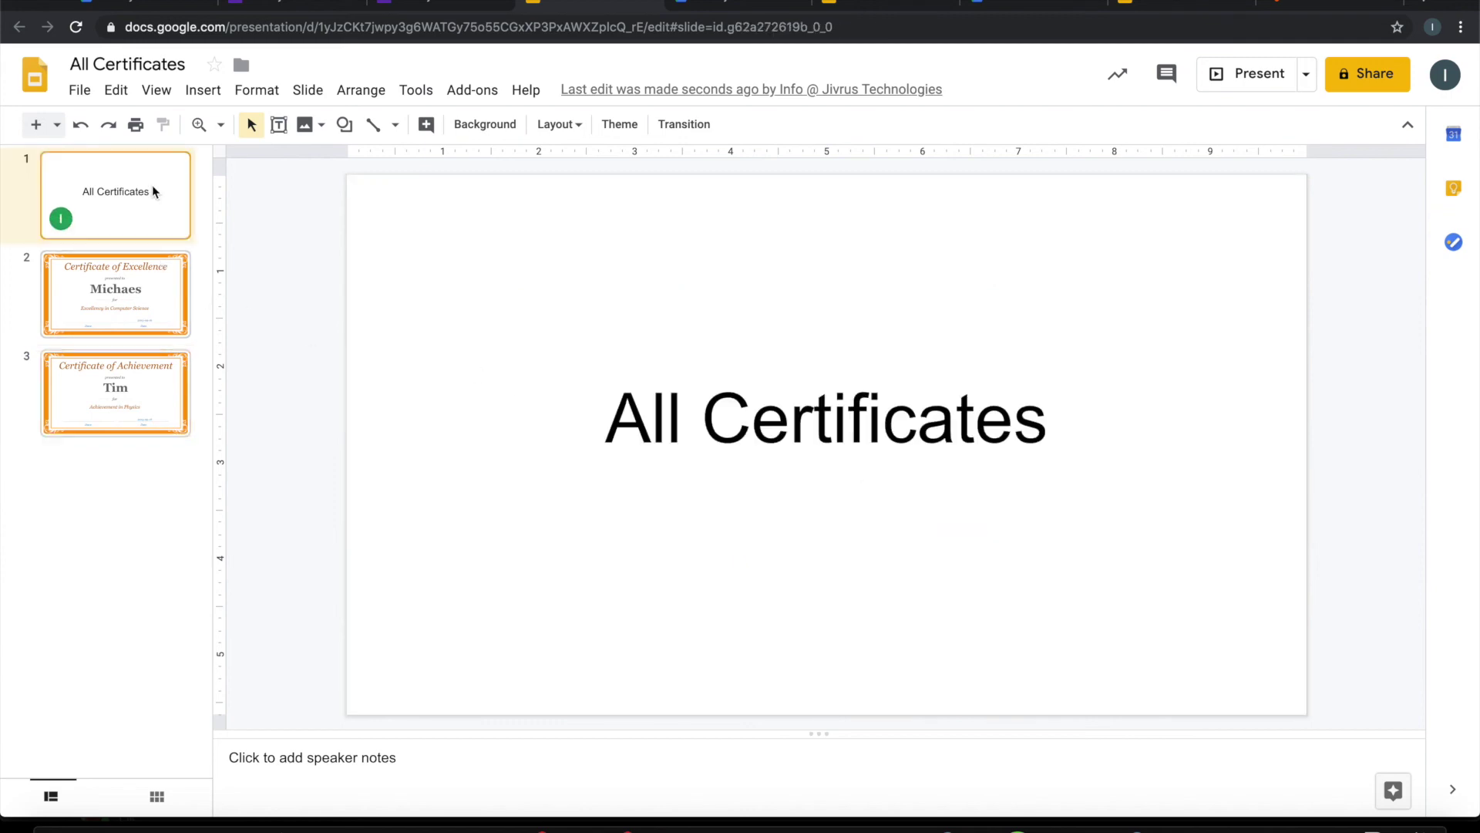
left_click(136, 318)
left_click(144, 416)
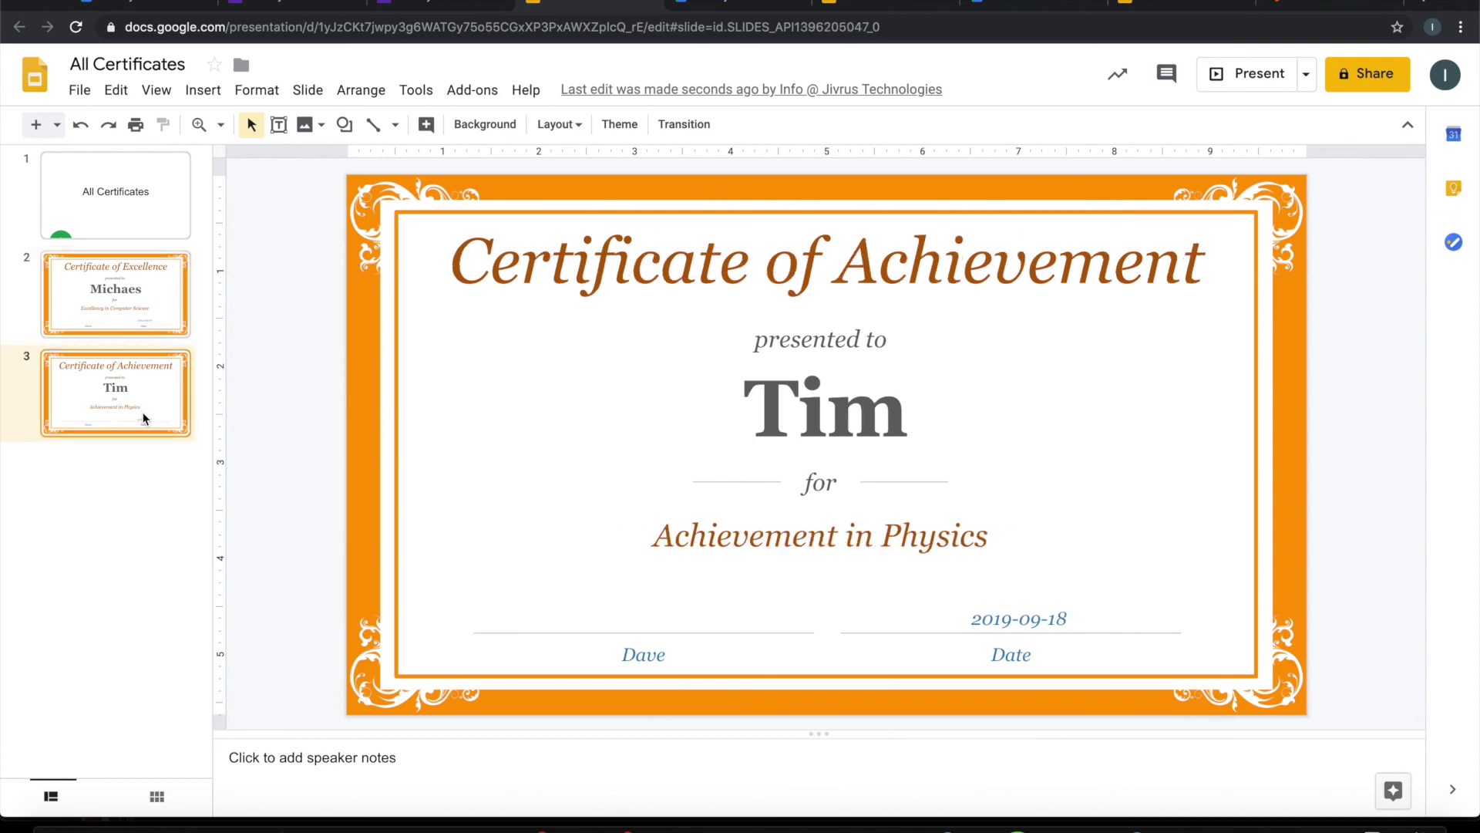